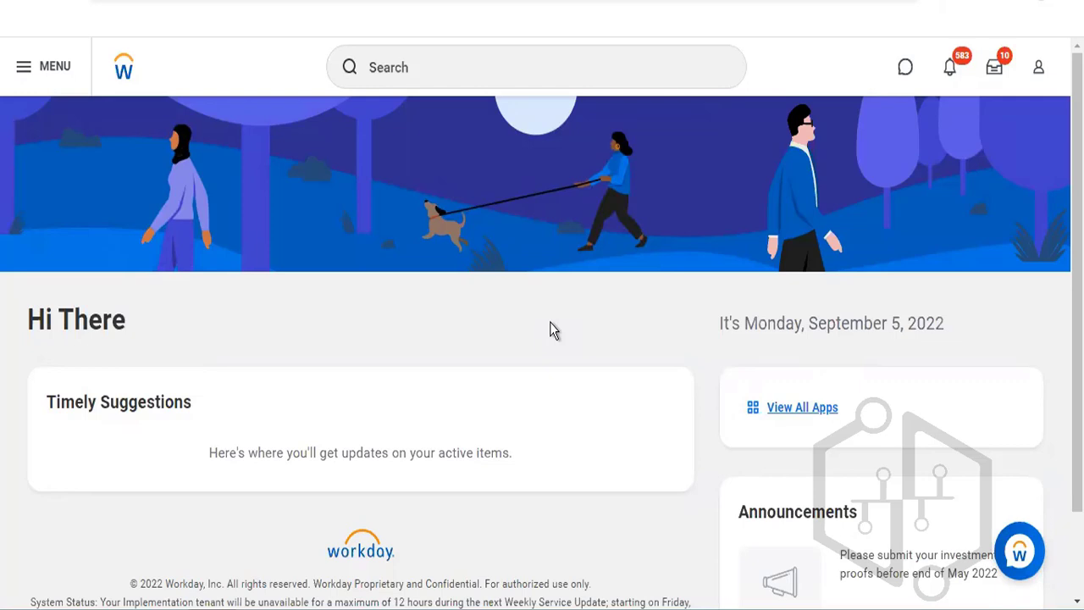
# Step: Search for the "launch calibration" task, open it and show the choices for Top Level Organization
pyautogui.click(478, 66)
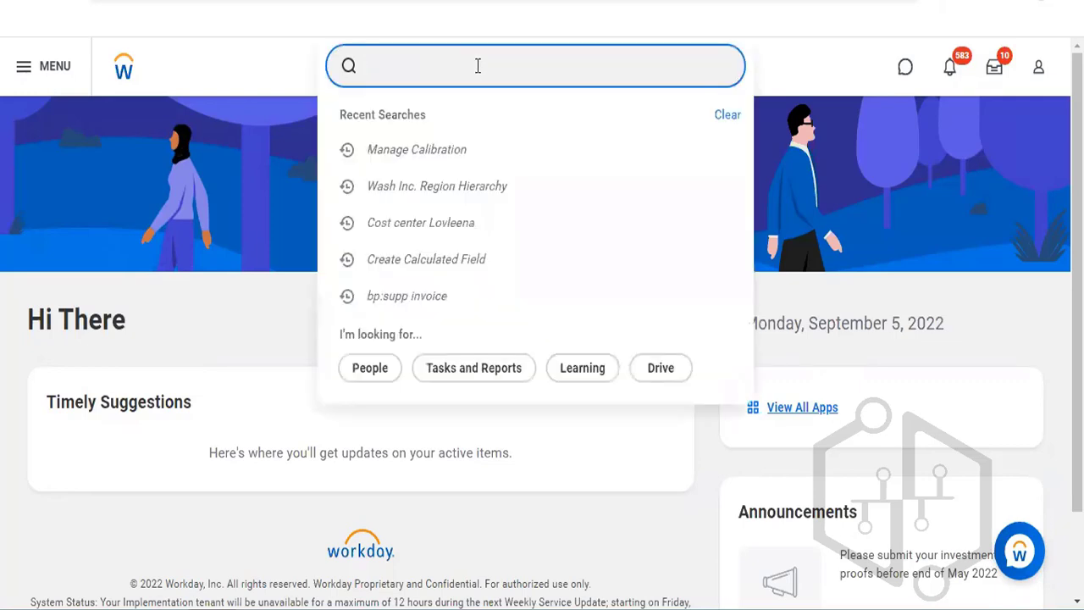
pyautogui.write('launch calibrat')
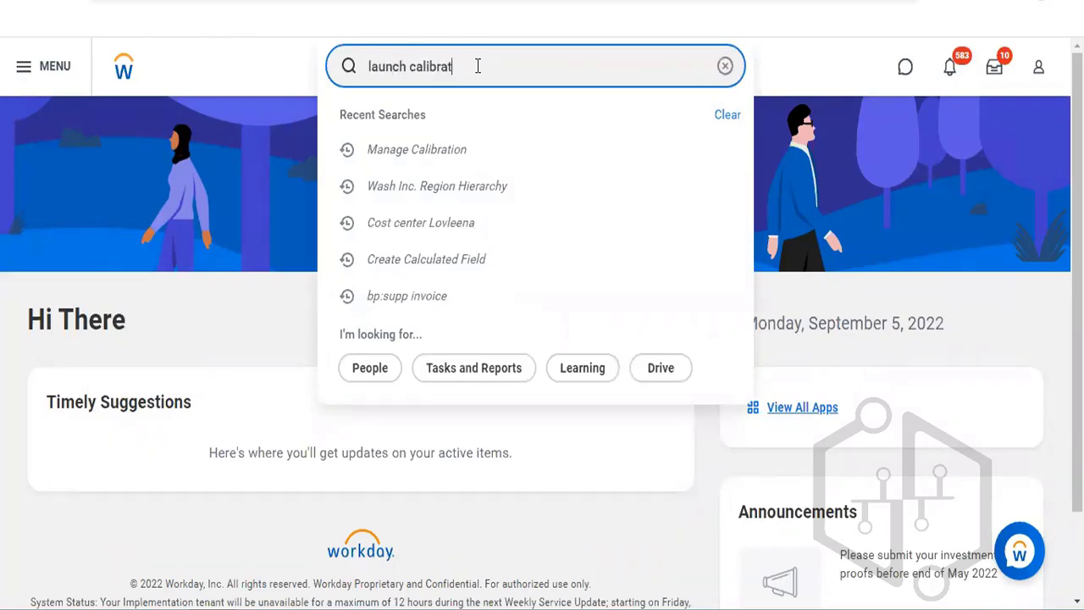
pyautogui.write('ion')
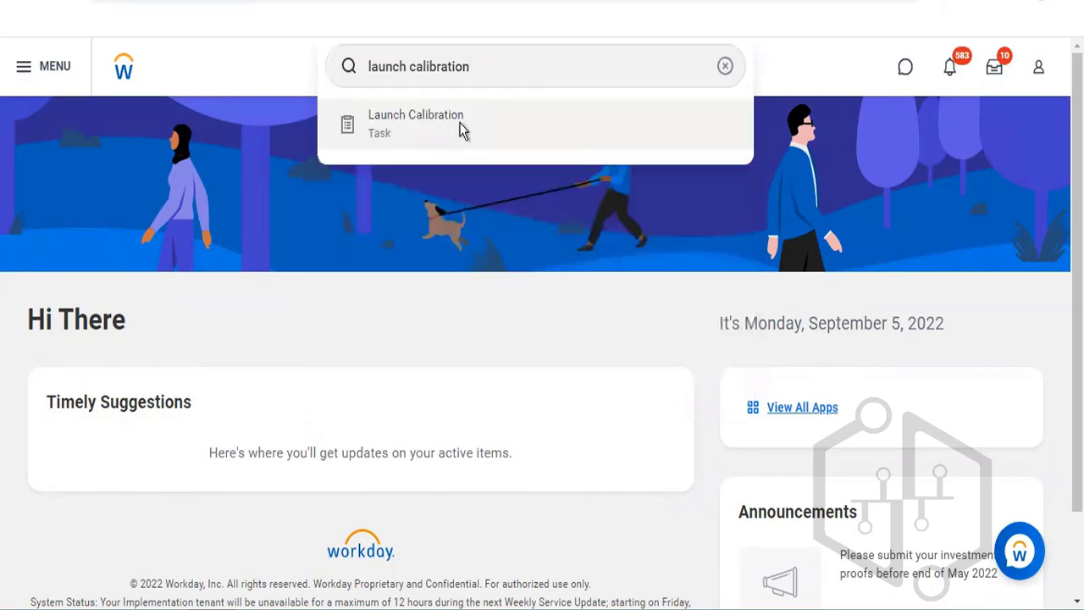
pyautogui.click(461, 127)
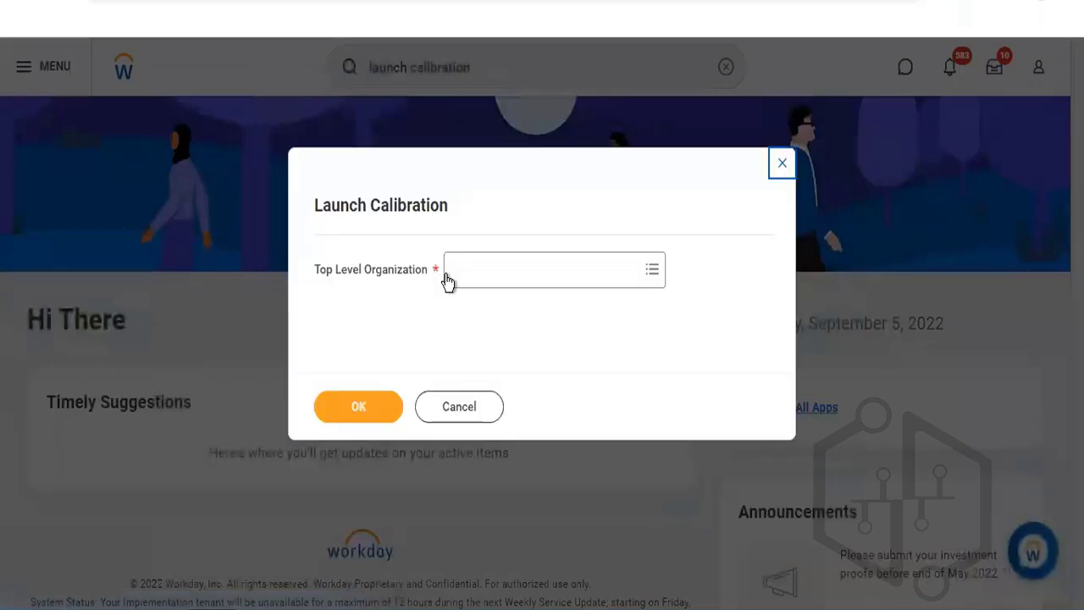
pyautogui.click(508, 266)
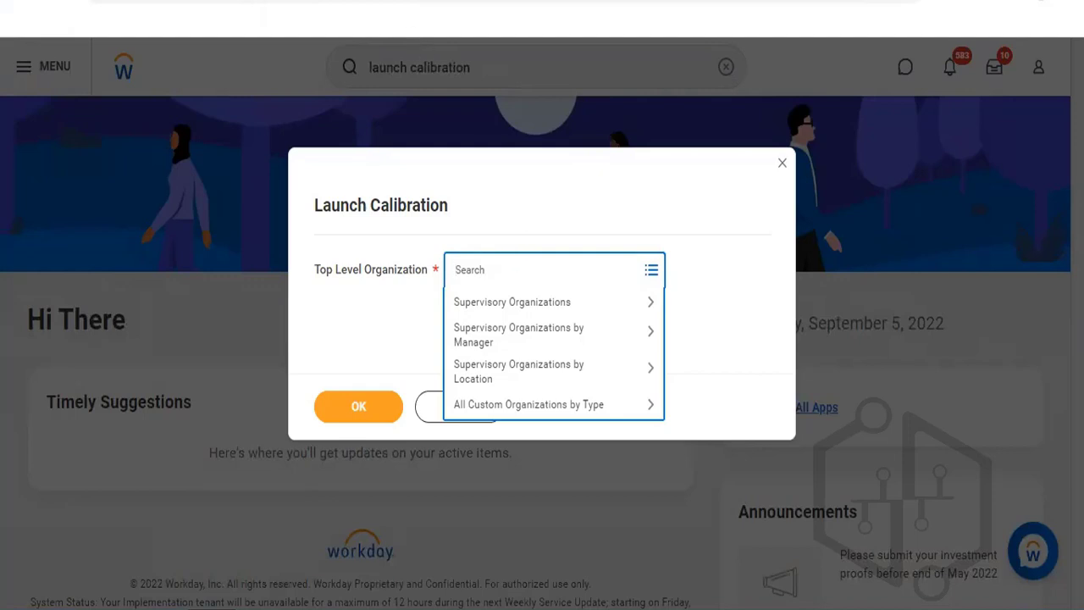
# Step: Duplicate the browser tab and search Workday for "sup org: ZZZ" in the copy
pyautogui.rightClick(293, 0)
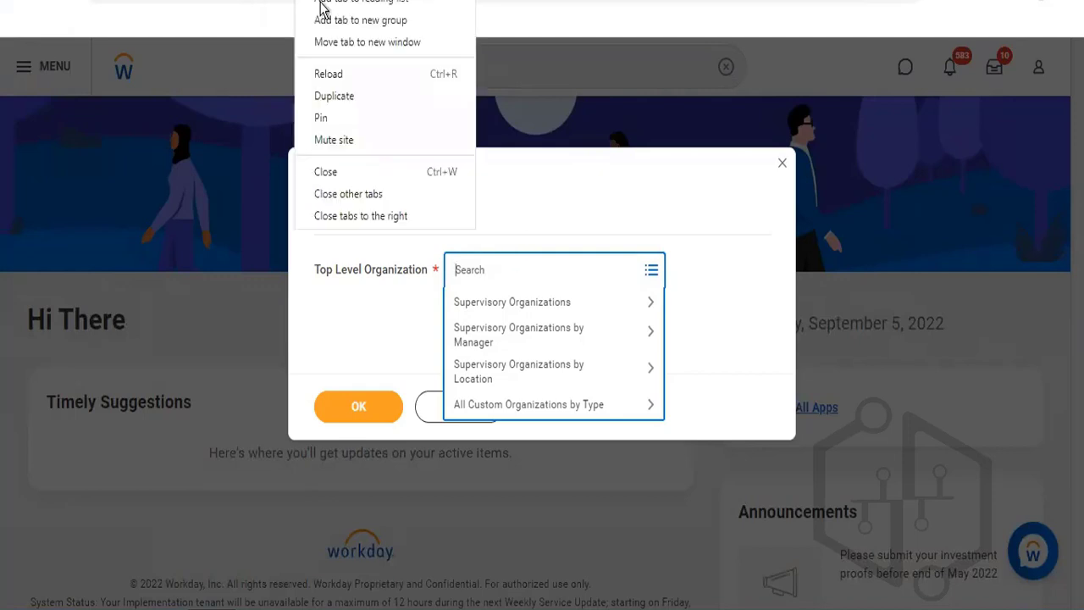
pyautogui.click(353, 97)
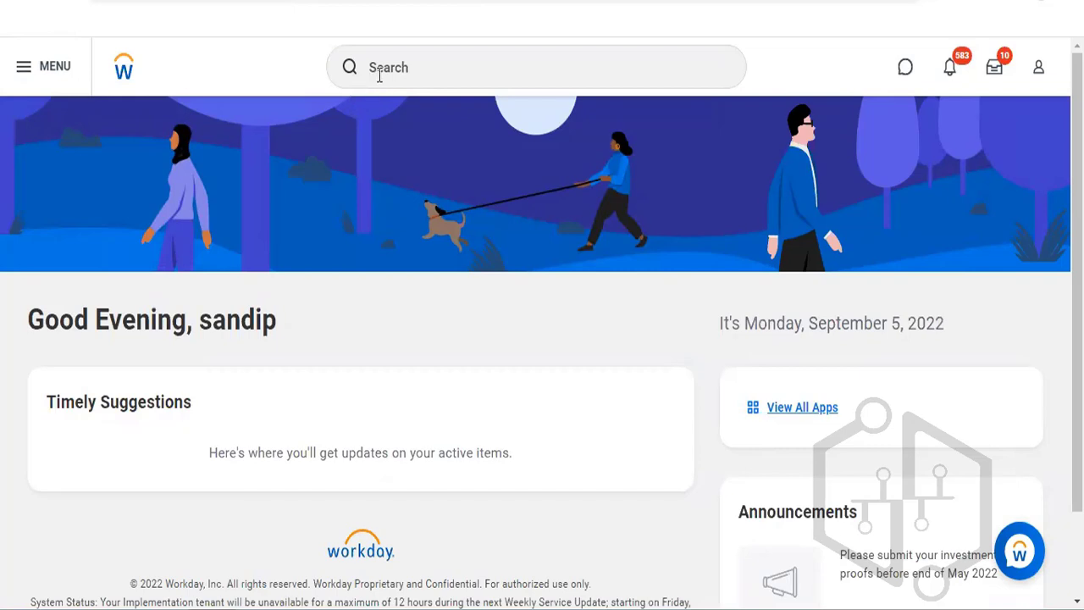
pyautogui.click(379, 76)
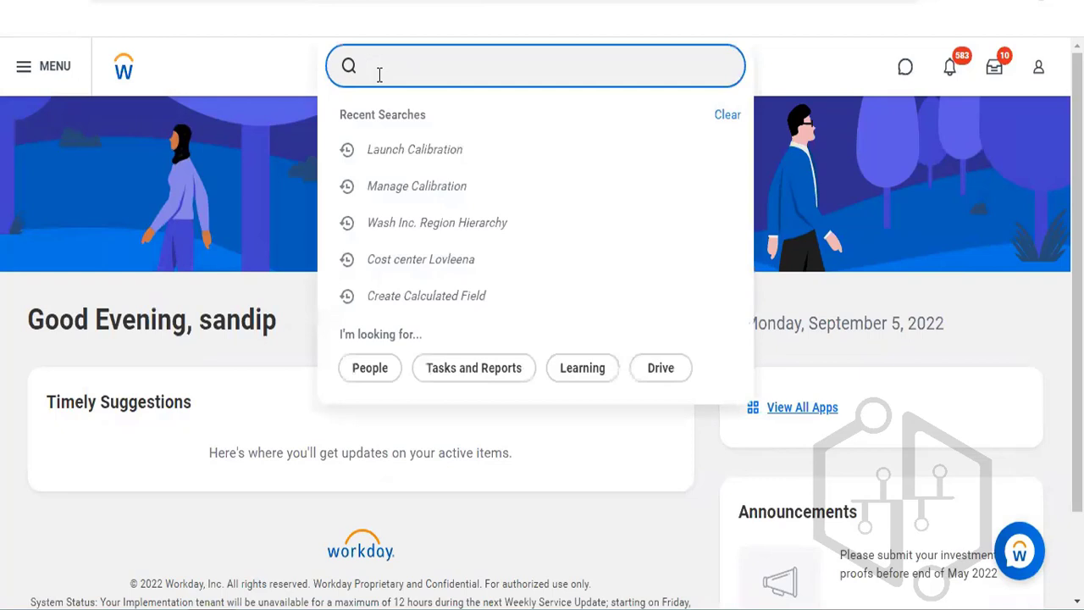
pyautogui.write('sup:Org')
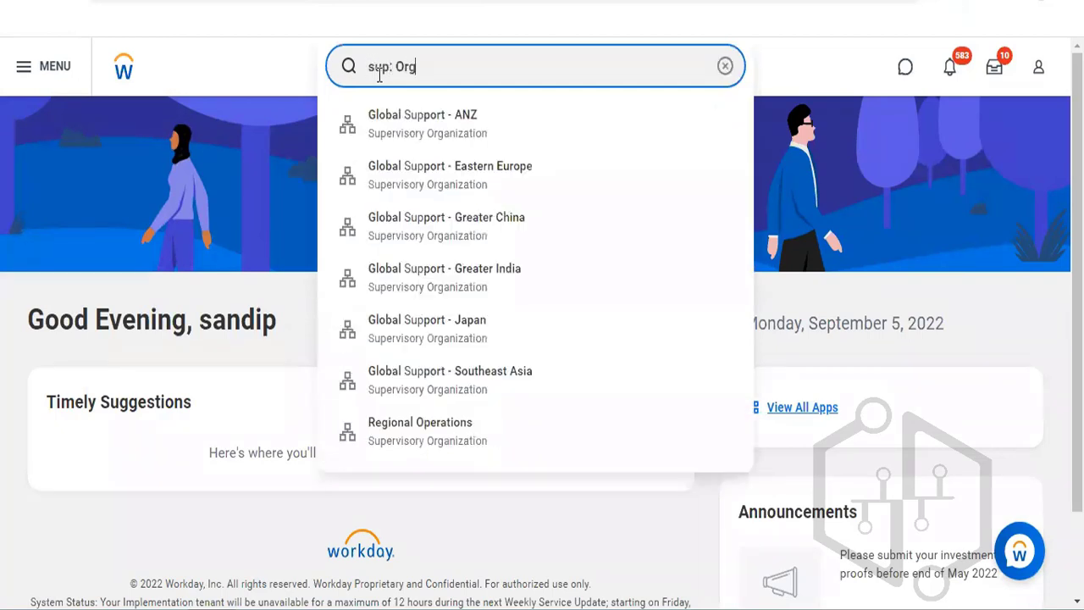
pyautogui.press('BackSpace')
pyautogui.press('BackSpace')
pyautogui.press('BackSpace')
pyautogui.press('BackSpace')
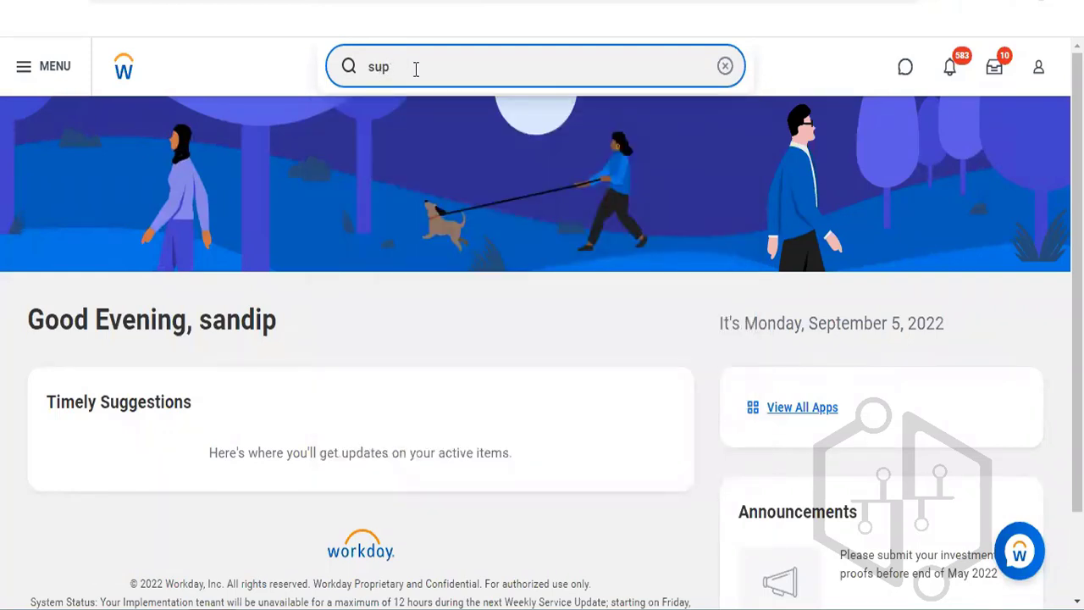
pyautogui.write('org:ZZZ')
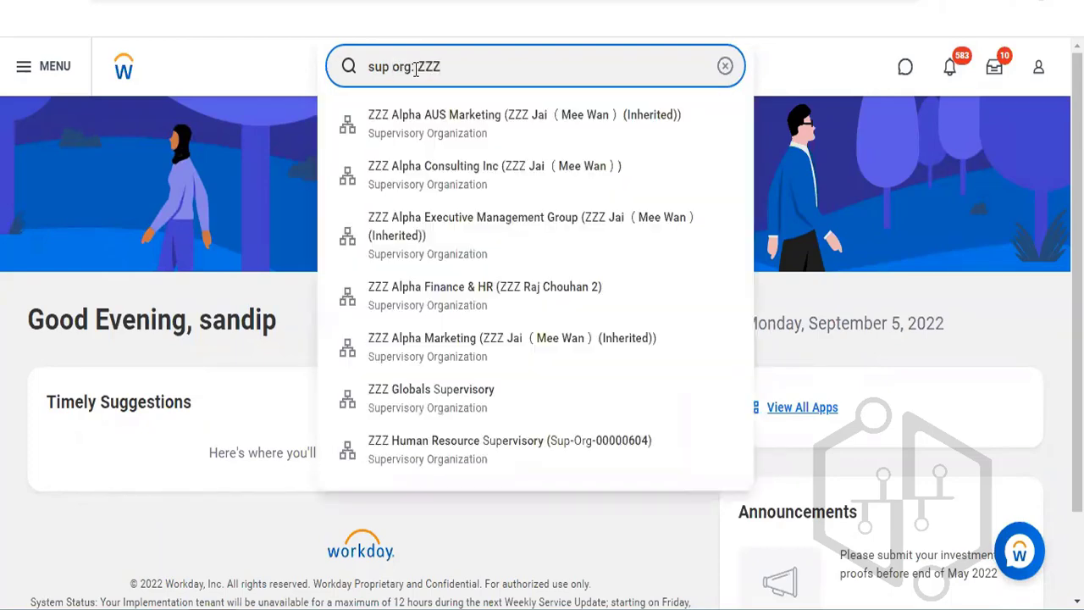
pyautogui.press('Return')
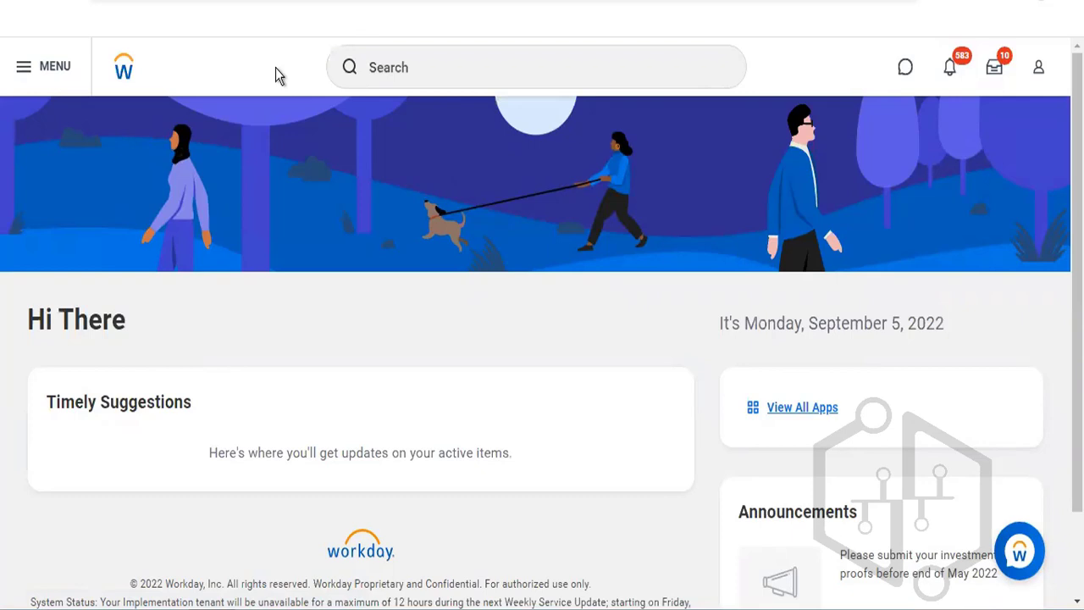
# Step: Rerun the recent search "sup org: ZZZ" and open the ZZZ Alpha AUS Marketing supervisory organization
pyautogui.click(378, 75)
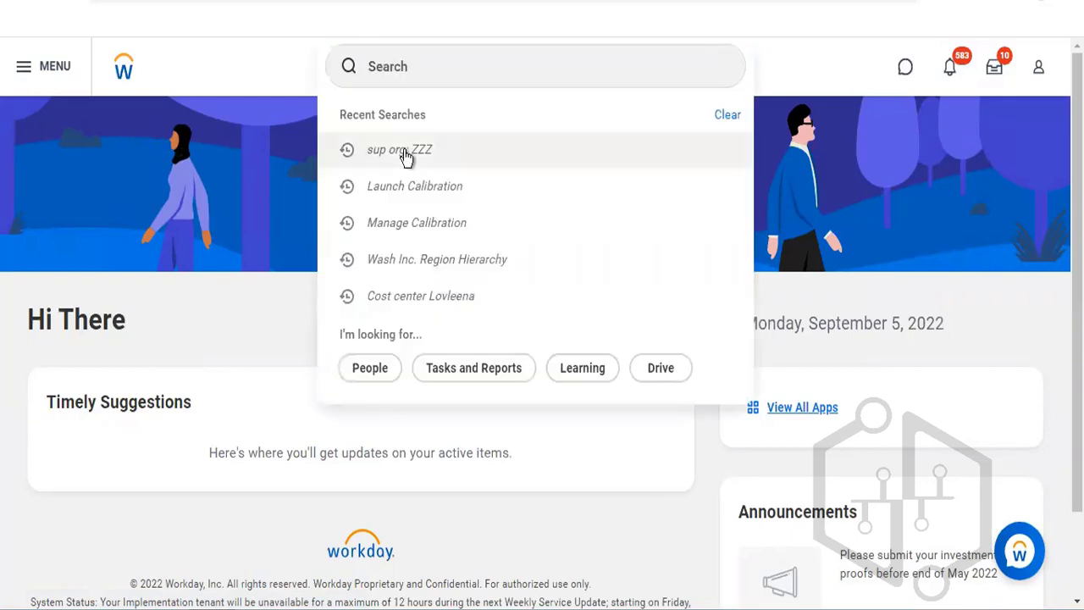
pyautogui.click(499, 165)
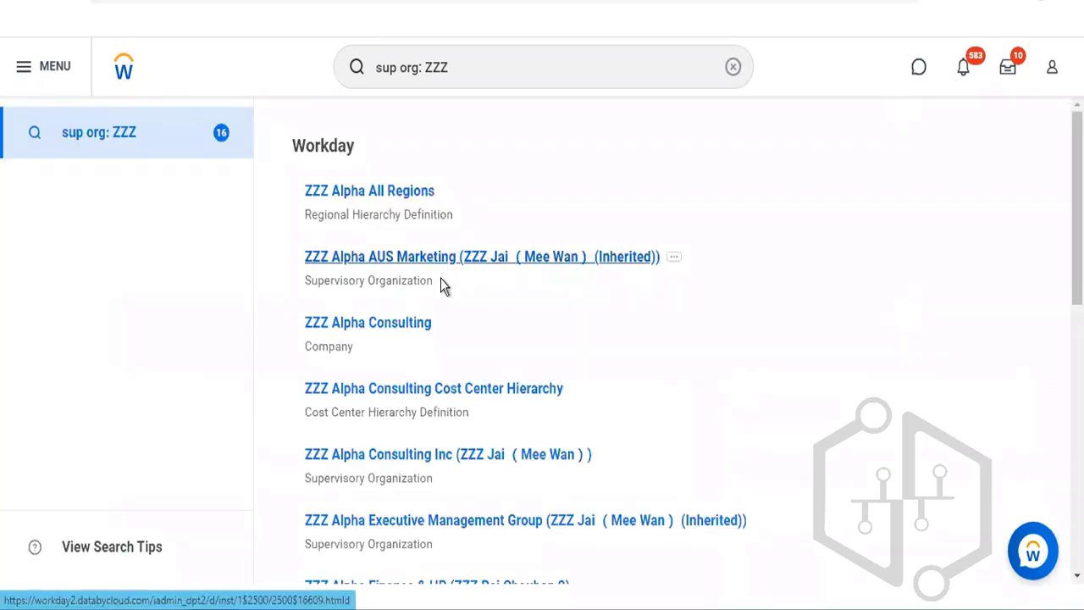
pyautogui.click(441, 260)
pyautogui.click(442, 258)
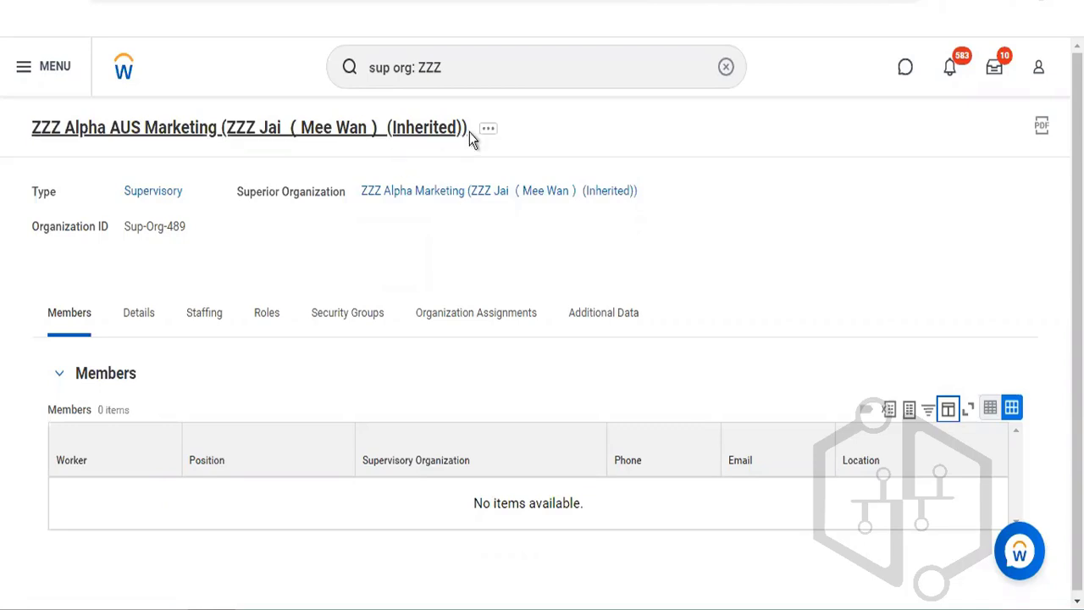
# Step: Highlight the "Inherited" part of the organization's title to point out its manager assignment, then clear the highlight
pyautogui.doubleClick(392, 127)
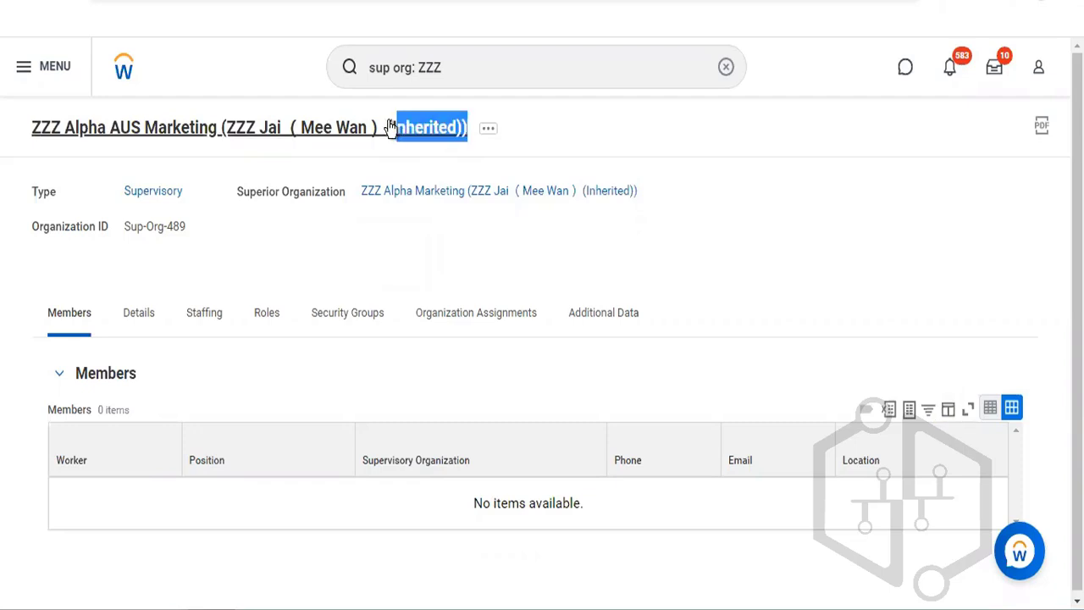
pyautogui.moveTo(387, 126); pyautogui.dragTo(376, 126)
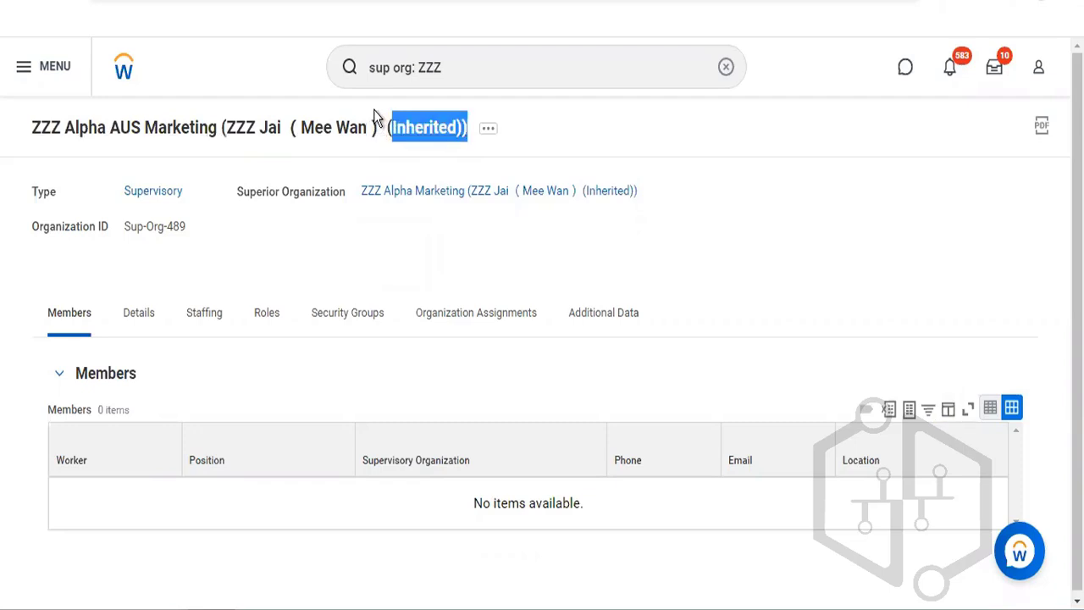
pyautogui.click(373, 114)
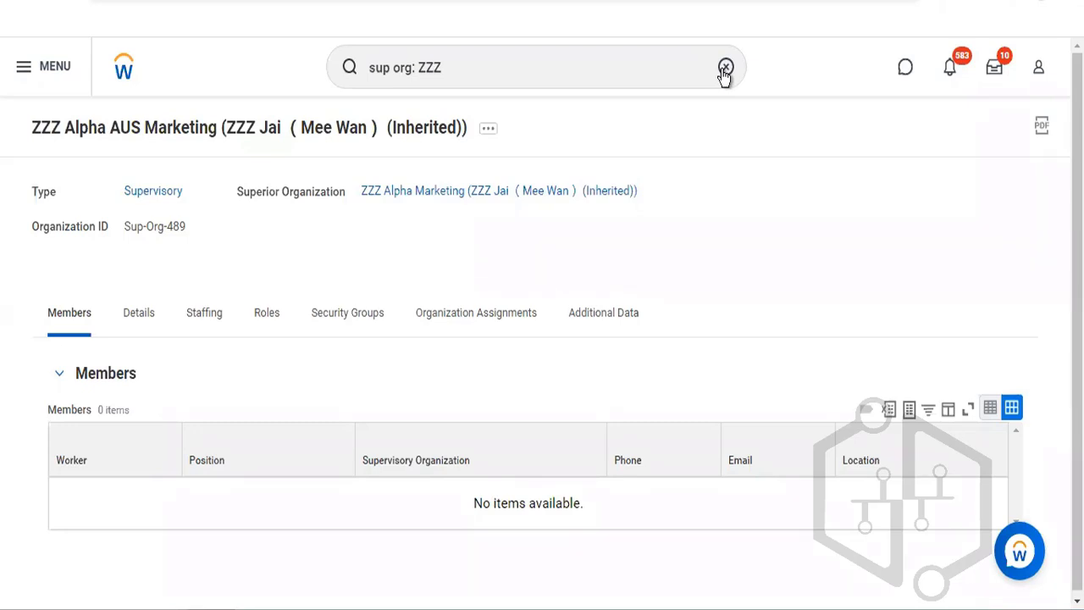
# Step: Clear the old search, search for the Chief Human Resources Officer by first name and open that worker's profile
pyautogui.click(725, 68)
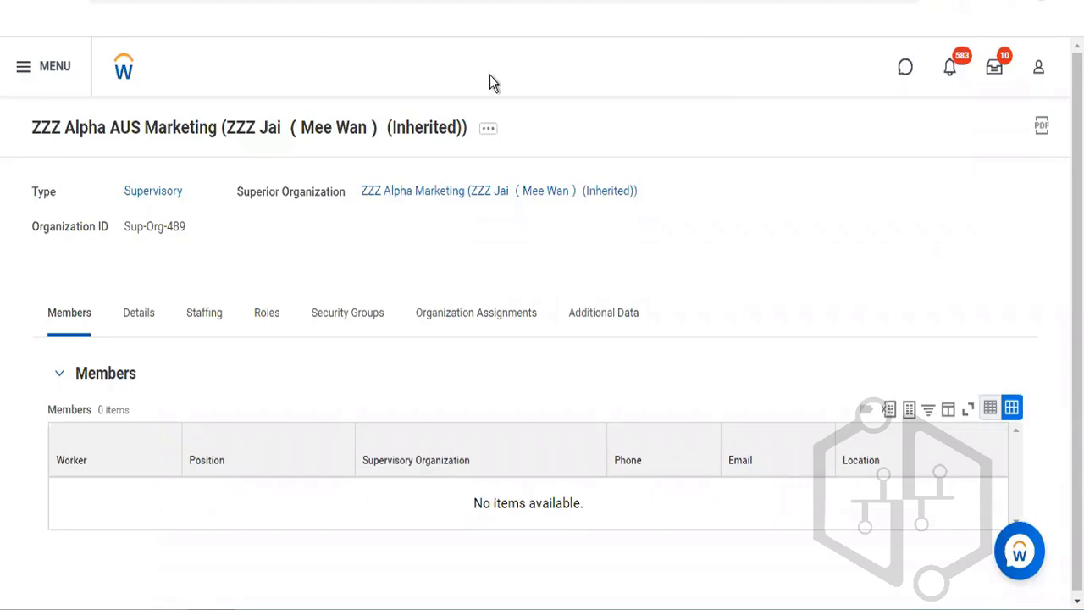
pyautogui.click(441, 70)
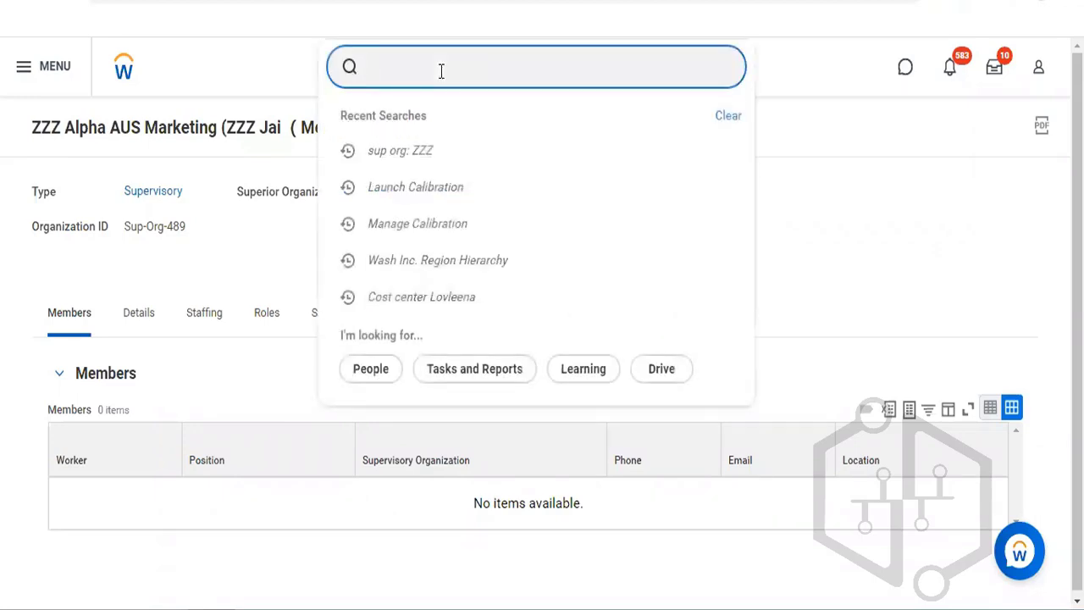
pyautogui.write('logan')
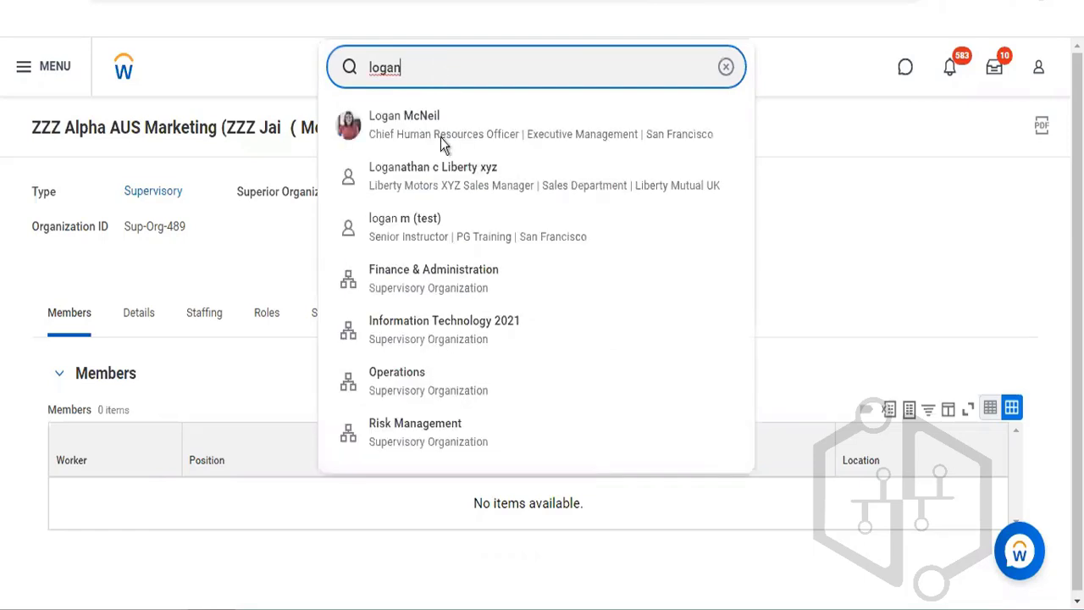
pyautogui.click(441, 140)
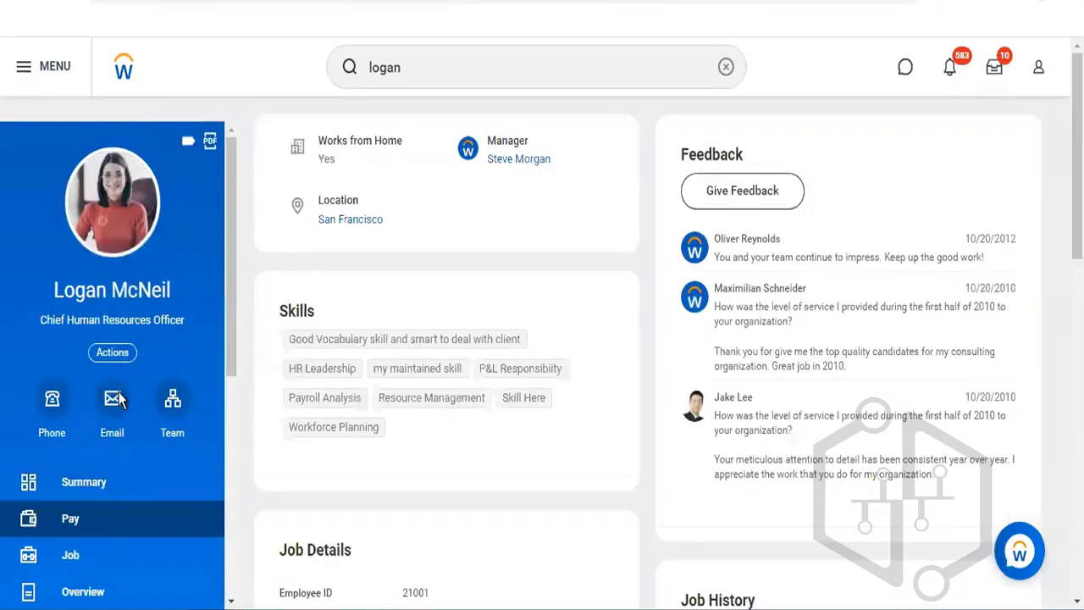
# Step: View the worker's Summary, then show the Job Details section of the profile
pyautogui.click(100, 481)
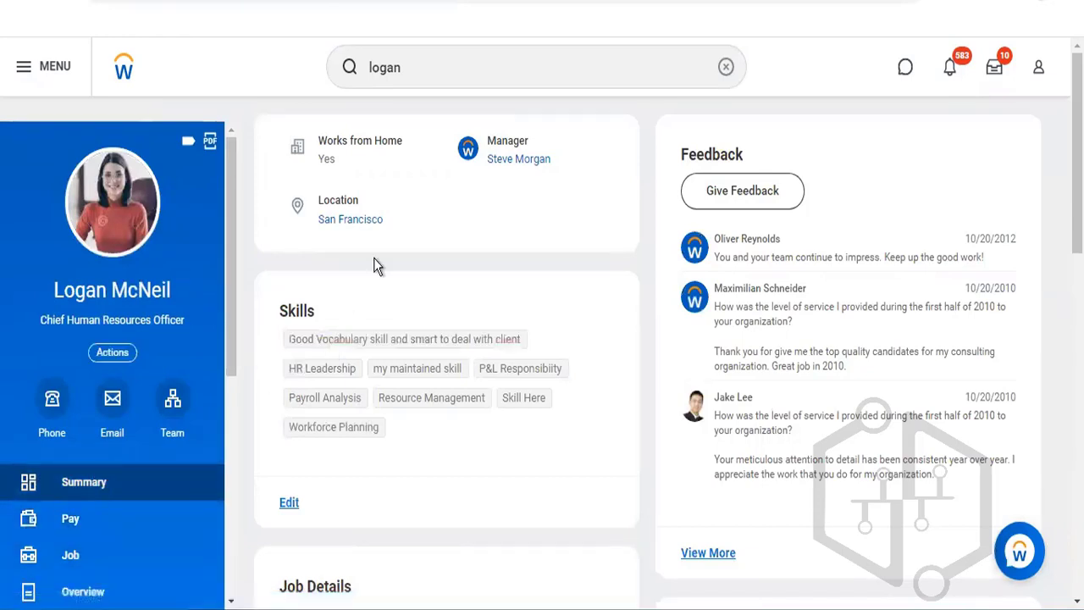
pyautogui.click(105, 498)
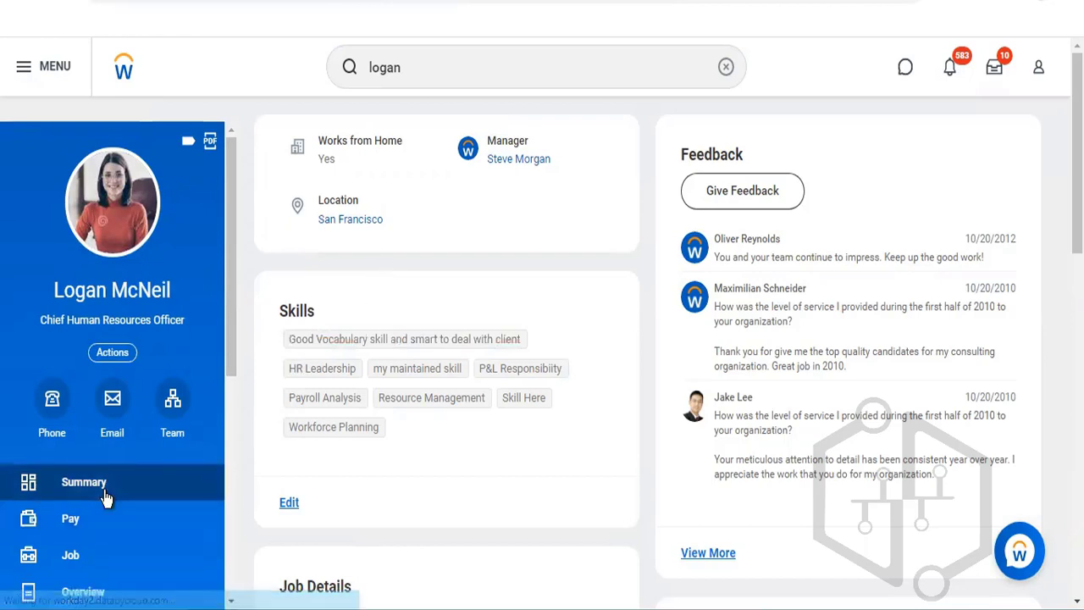
pyautogui.click(91, 553)
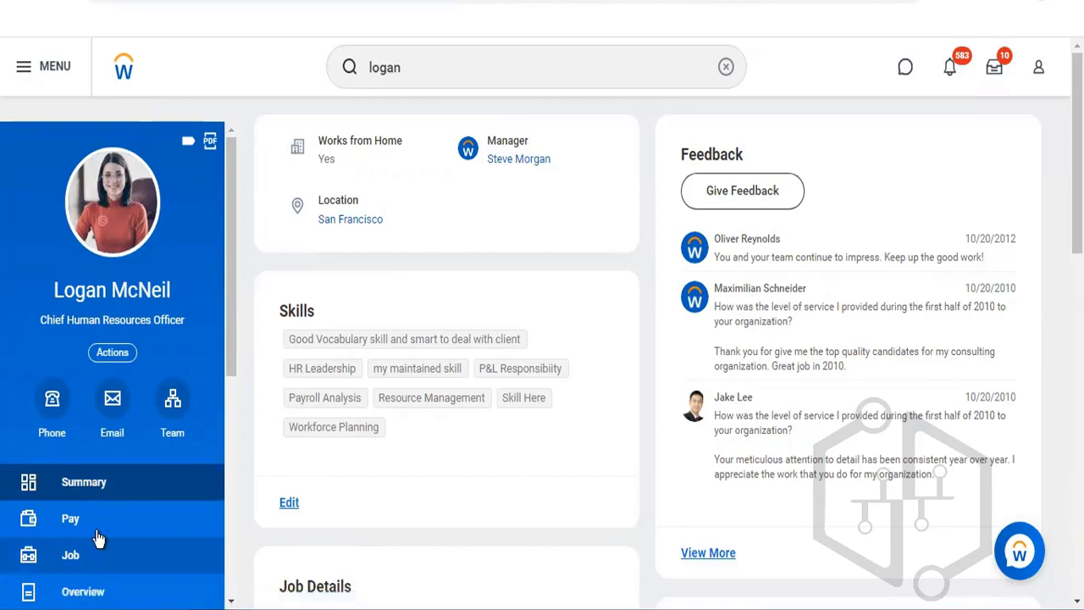
pyautogui.click(76, 555)
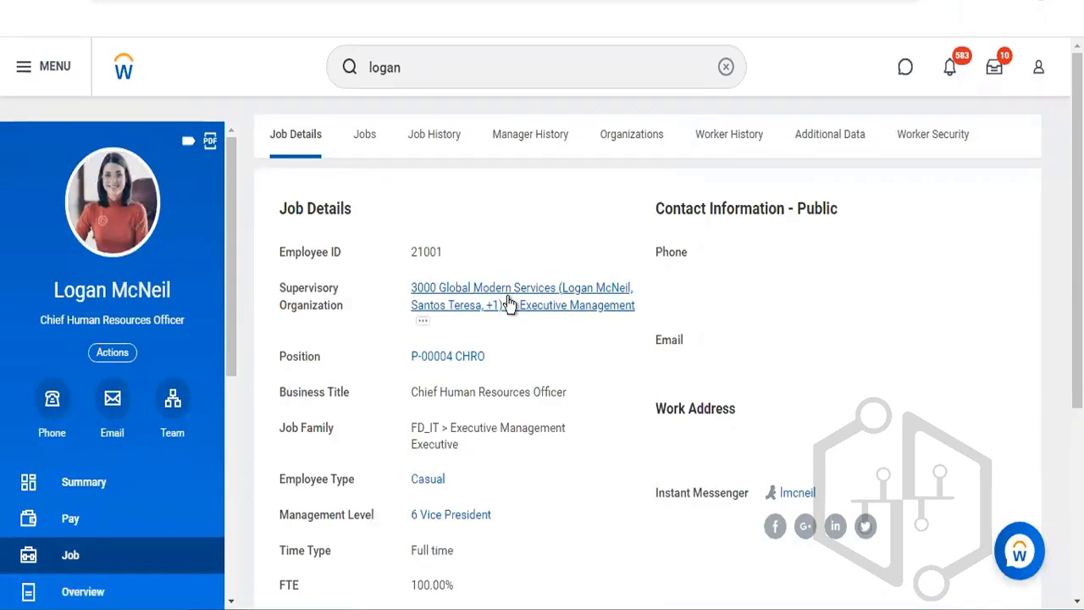
# Step: Open the worker's Executive Management organization, go up to its superior 3000 Global Modern Services and review the members
pyautogui.click(508, 304)
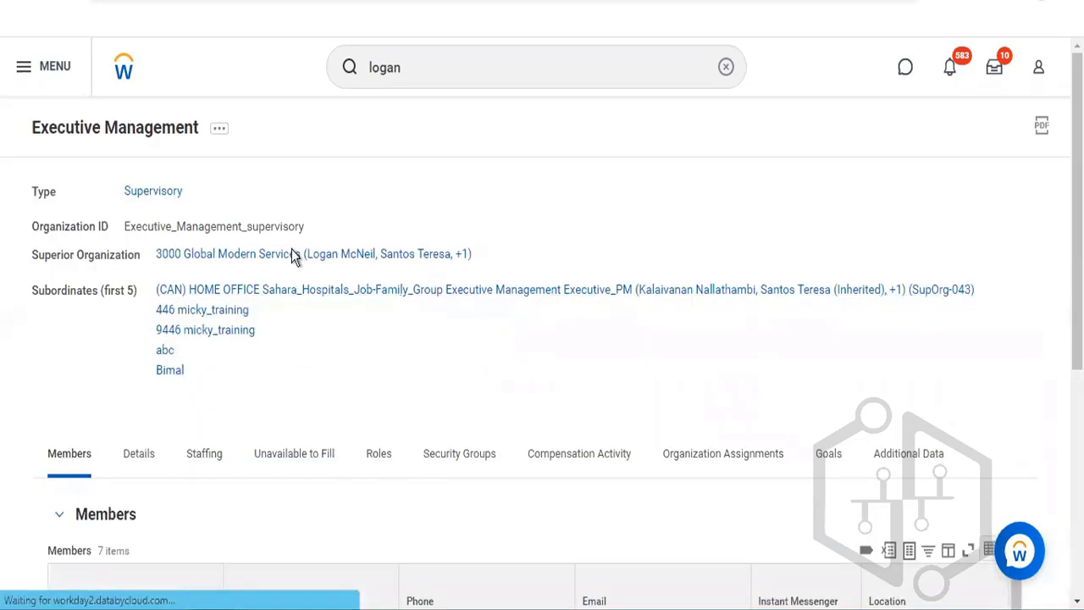
pyautogui.doubleClick(293, 255)
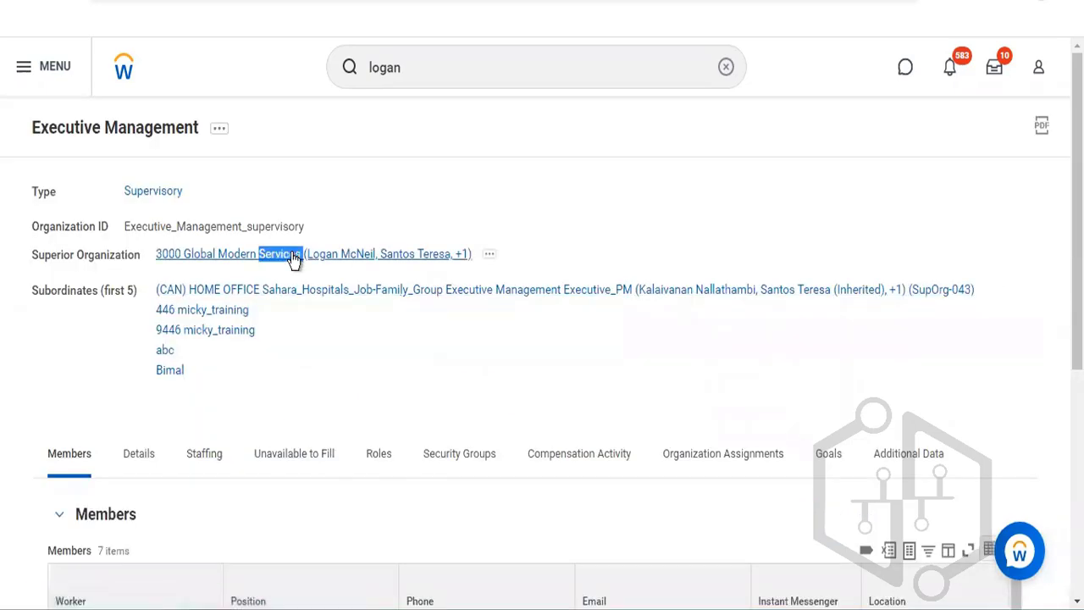
pyautogui.click(291, 254)
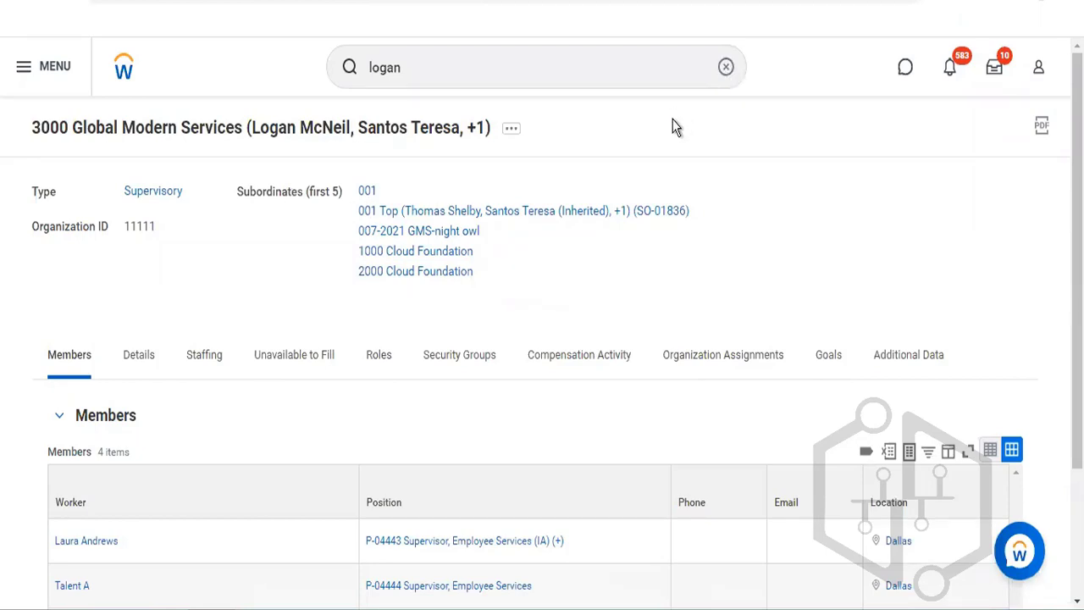
pyautogui.scroll(-3, 542, 322)
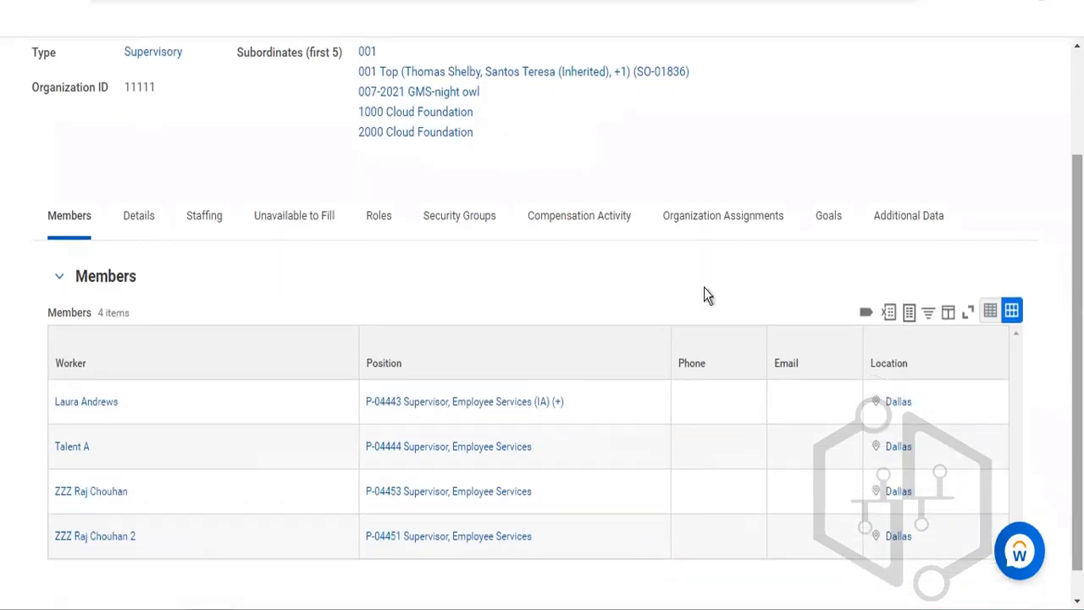
pyautogui.scroll(2, 542, 339)
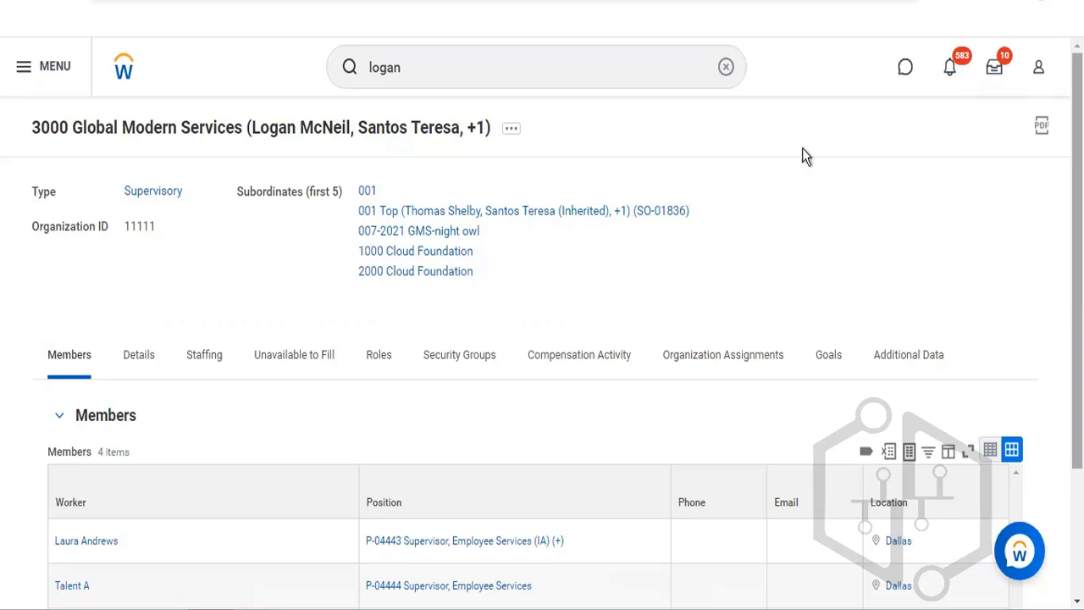
# Step: Replace the worker search with "launch calibrat" and open the Launch Calibration task from this organization page
pyautogui.click(731, 68)
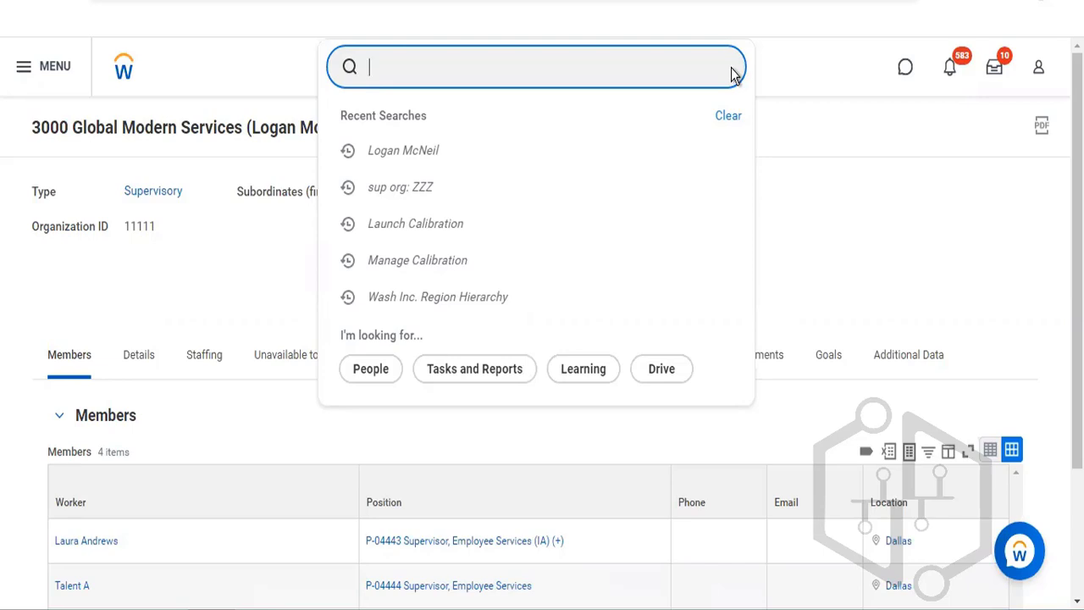
pyautogui.write('launc')
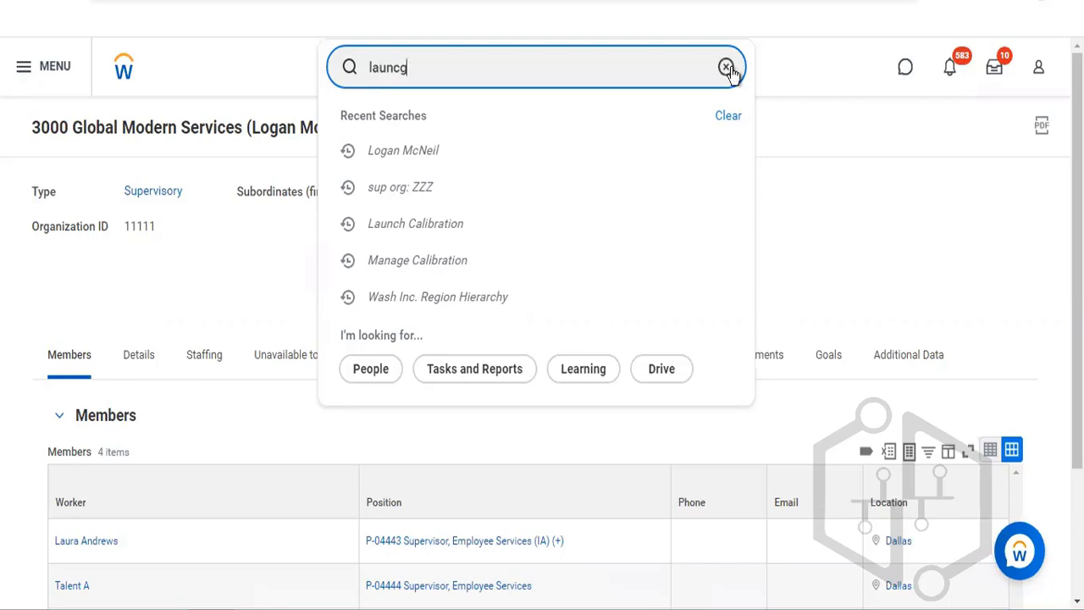
pyautogui.write('h calibrat')
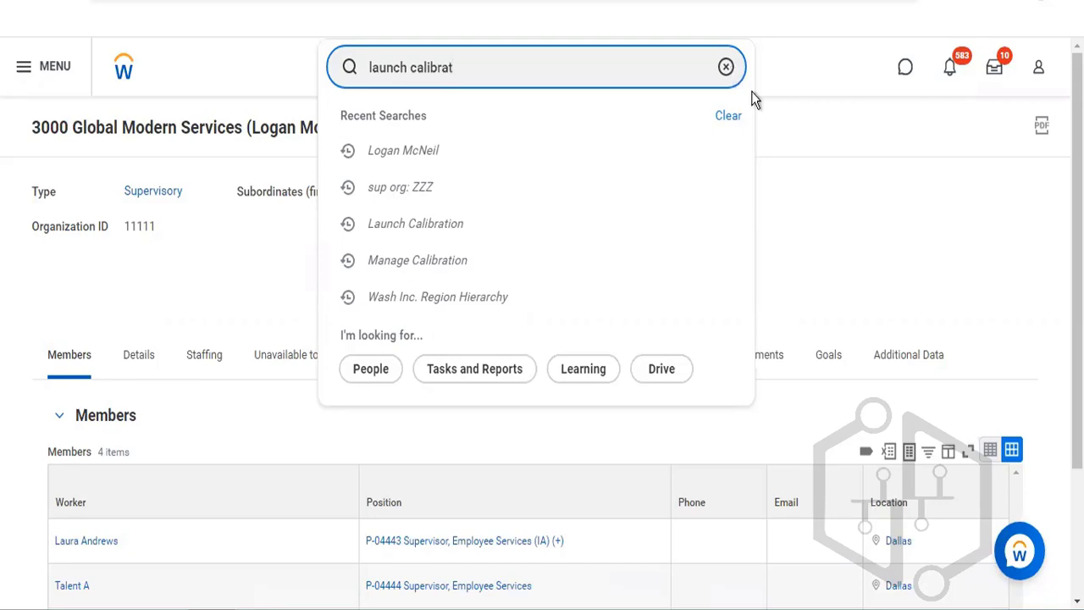
pyautogui.click(454, 129)
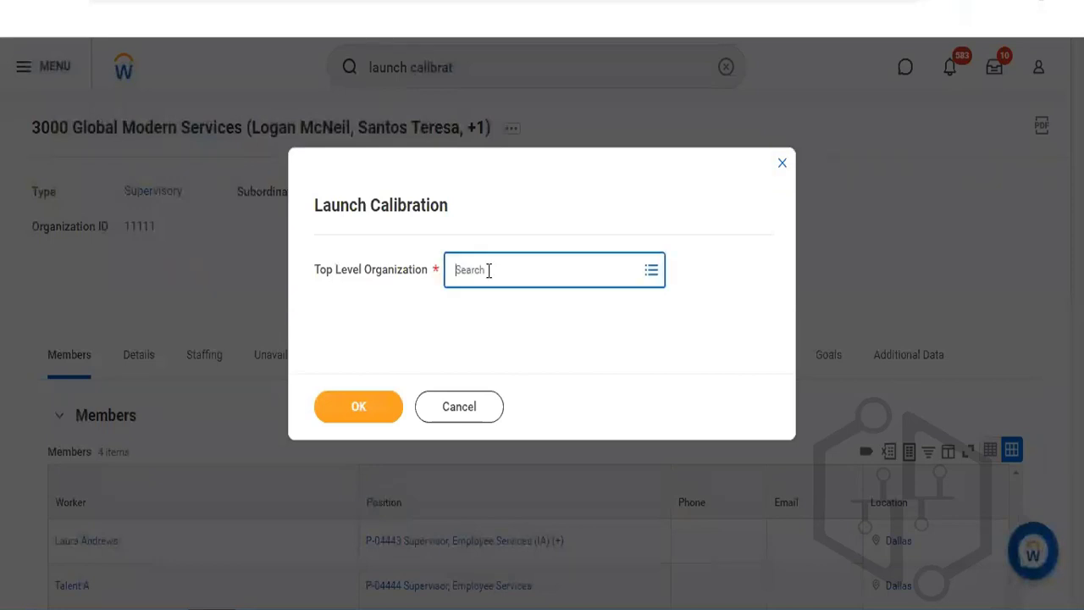
# Step: Browse the Top Level Organization choices, looking through All Custom Organizations by Type and trying the Supervisory Organizations category
pyautogui.click(489, 271)
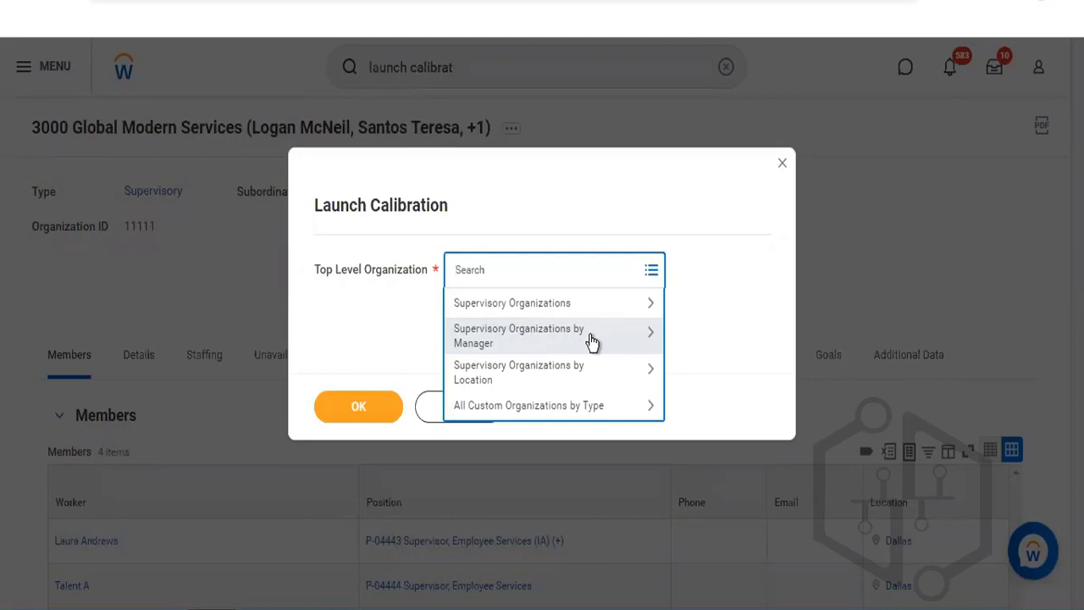
pyautogui.click(609, 406)
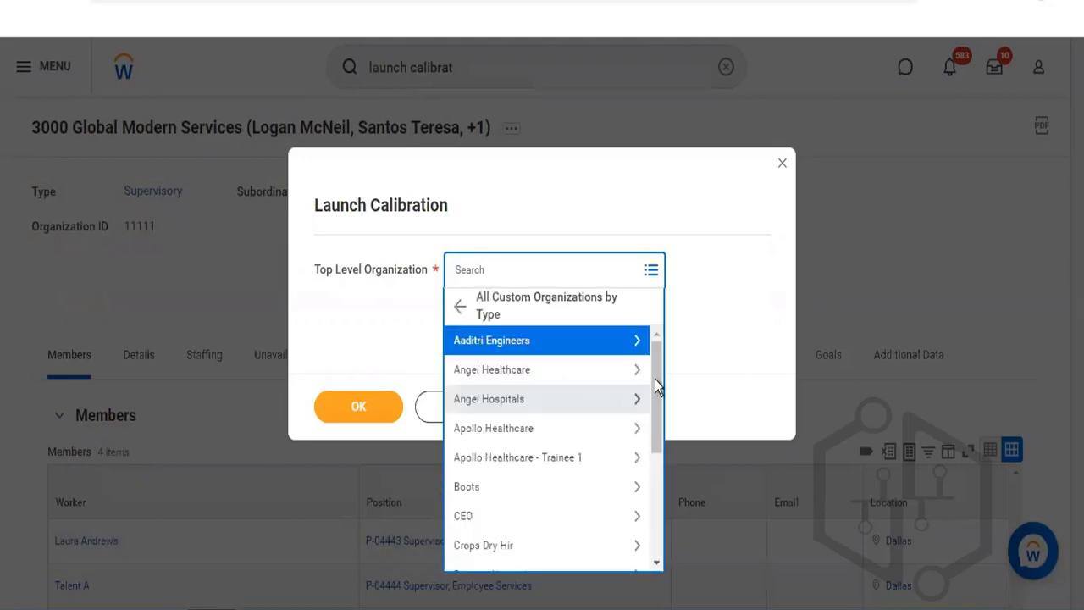
pyautogui.moveTo(655, 417)
pyautogui.mouseDown()
pyautogui.moveTo(652, 456)
pyautogui.moveTo(658, 346)
pyautogui.mouseUp()
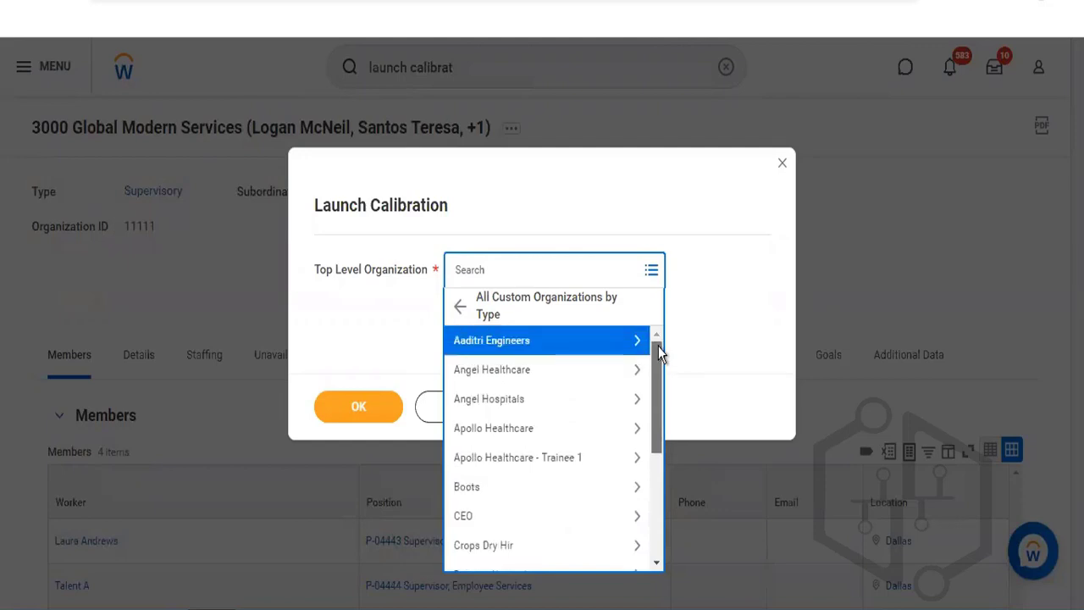
pyautogui.click(457, 310)
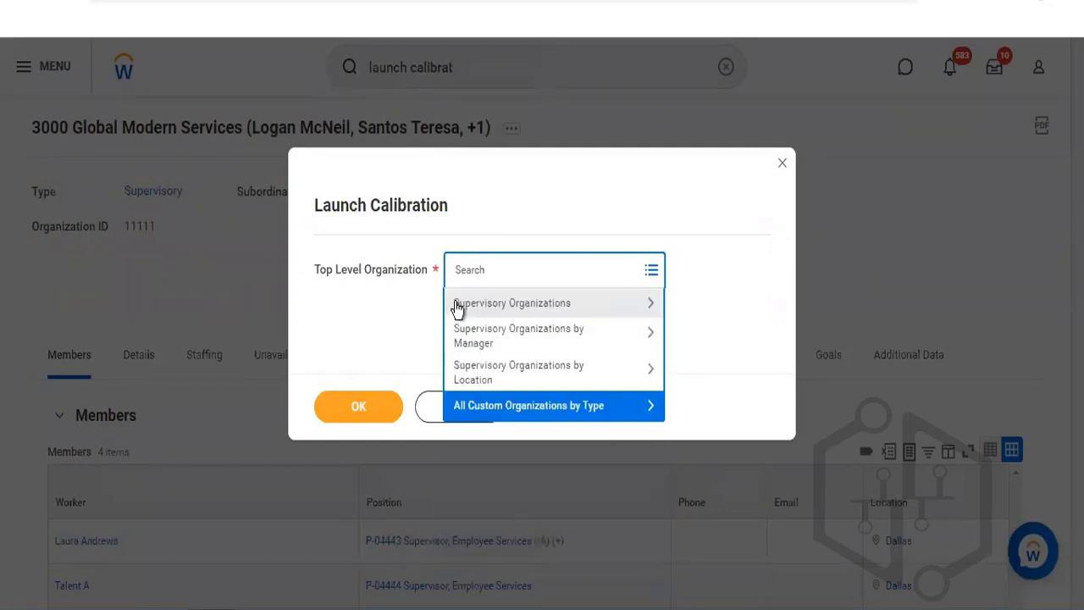
pyautogui.click(552, 301)
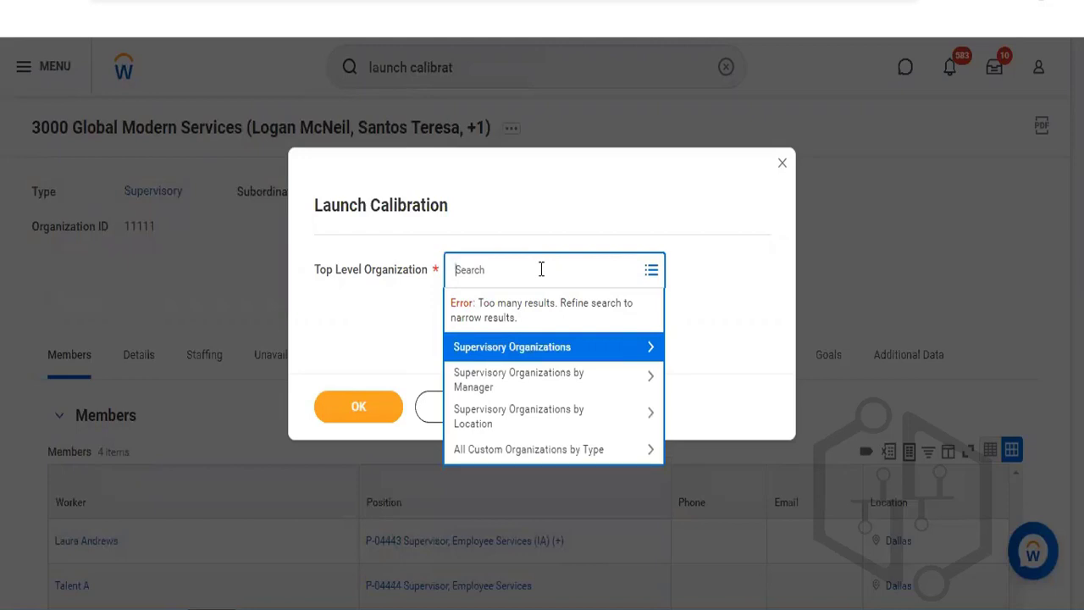
# Step: Search the top level organizations for "global modern serv", select 3000 Global Modern Services and continue to the calibration details
pyautogui.write('global modern serv')
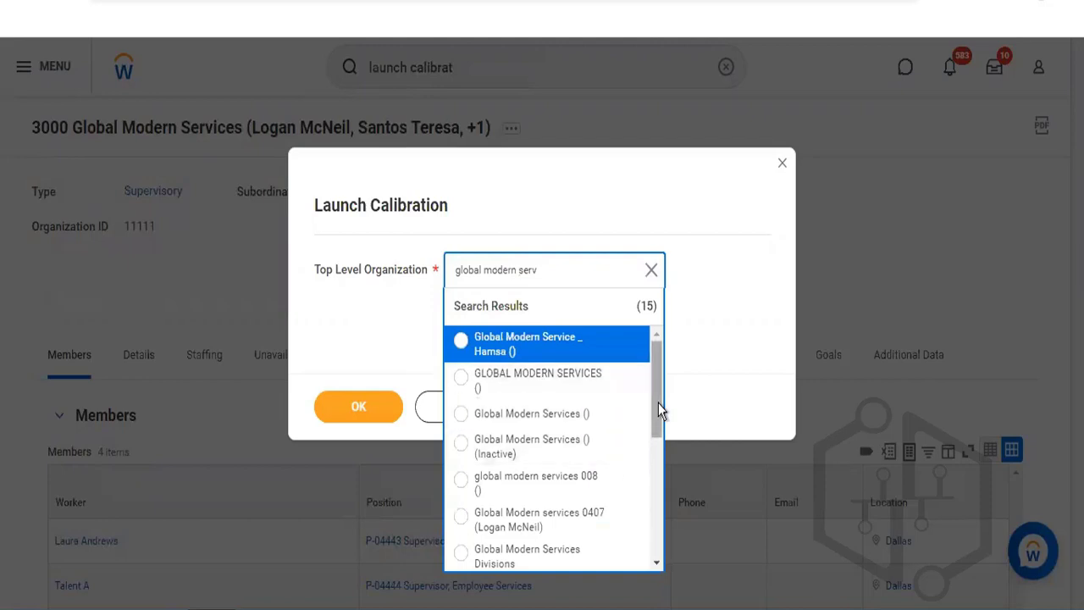
pyautogui.moveTo(658, 413); pyautogui.dragTo(653, 483)
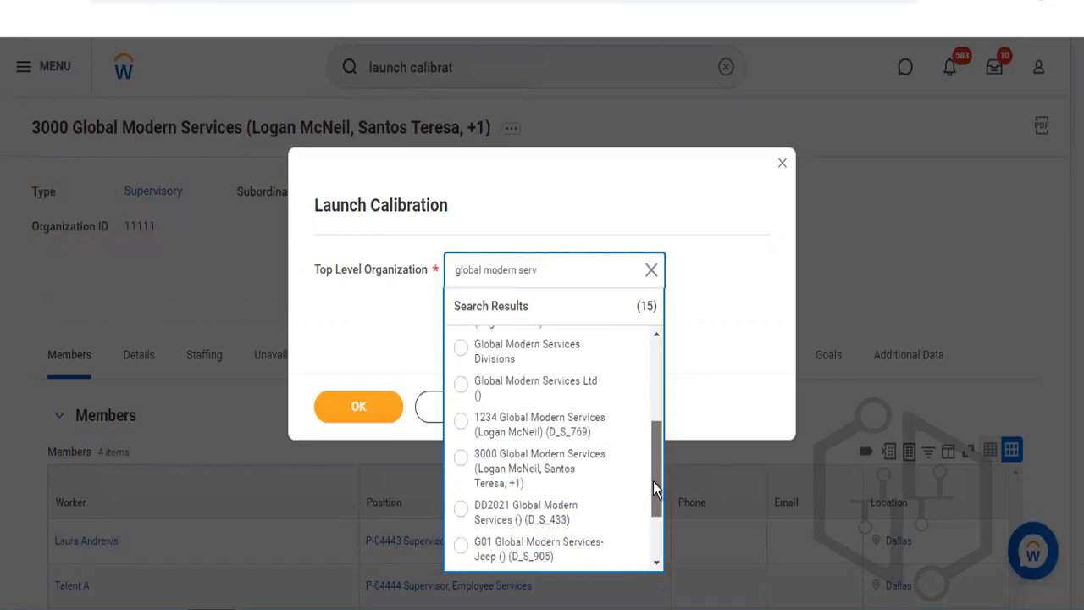
pyautogui.click(462, 456)
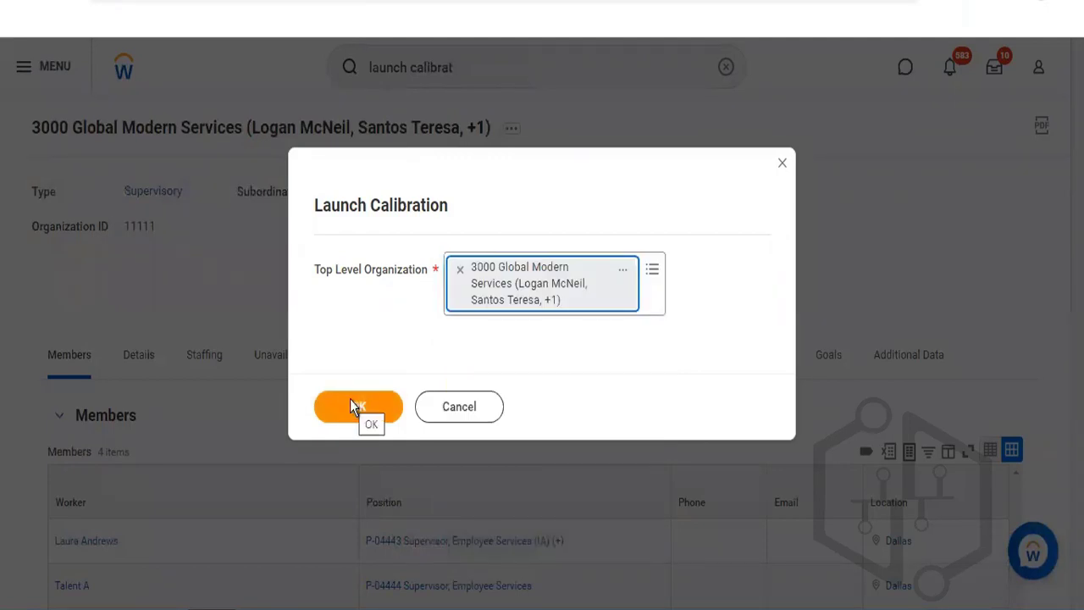
pyautogui.click(355, 406)
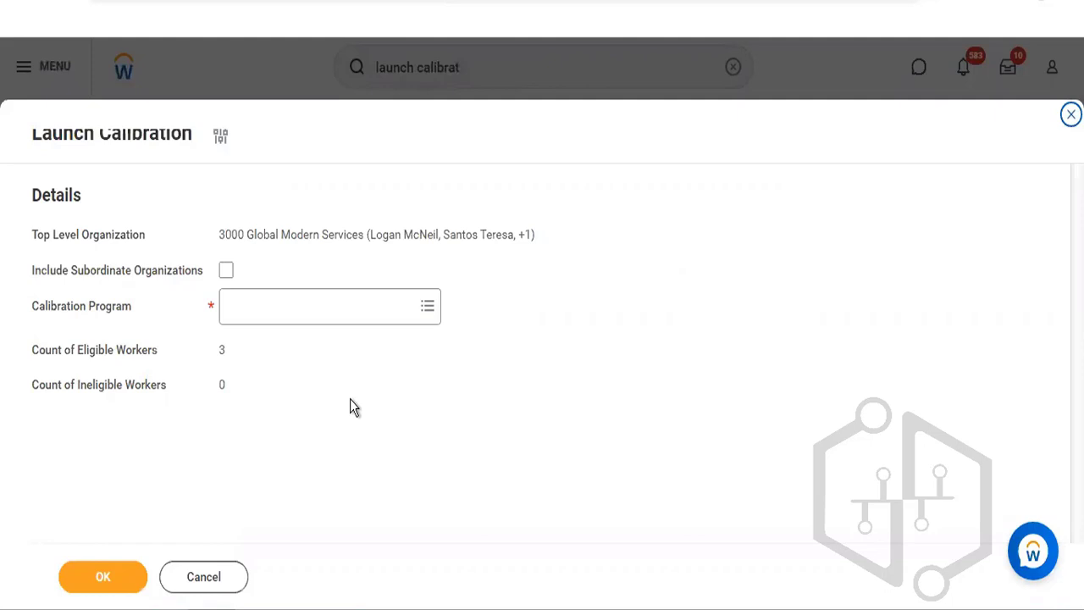
pyautogui.click(303, 314)
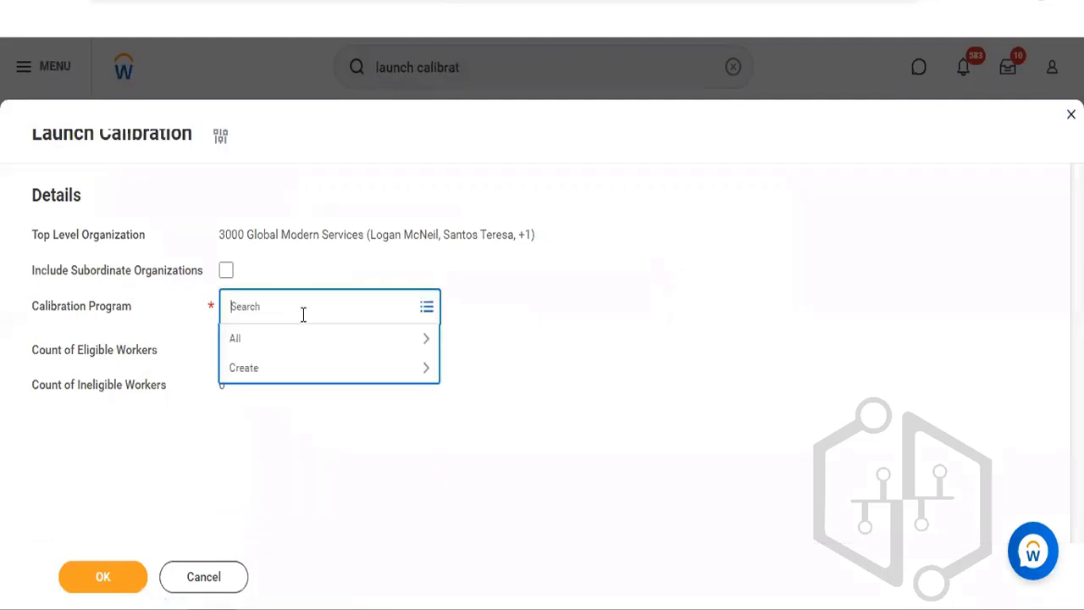
pyautogui.rightClick(311, 370)
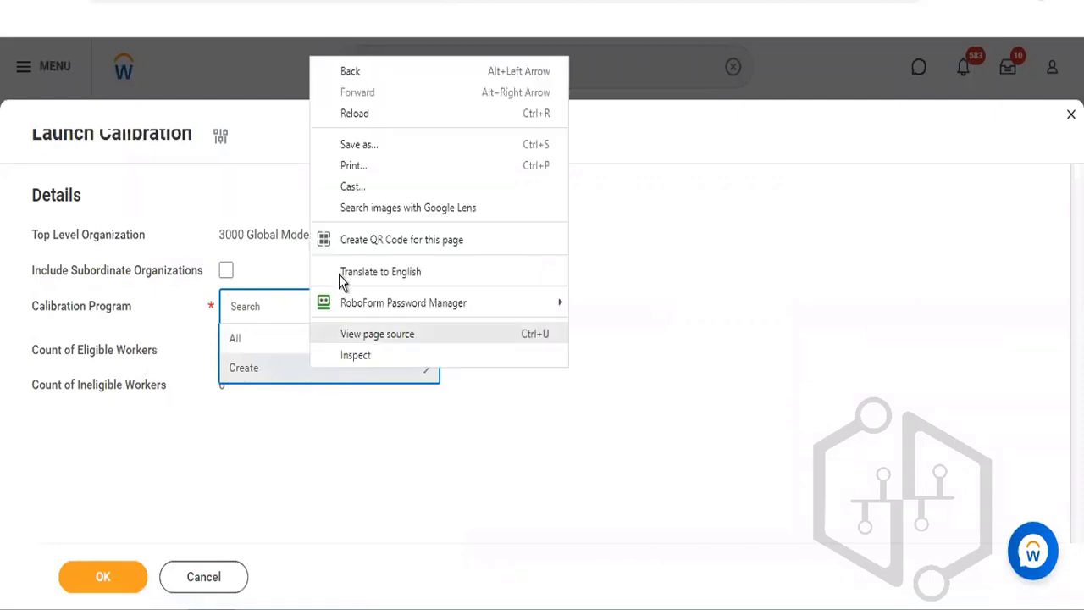
pyautogui.click(606, 424)
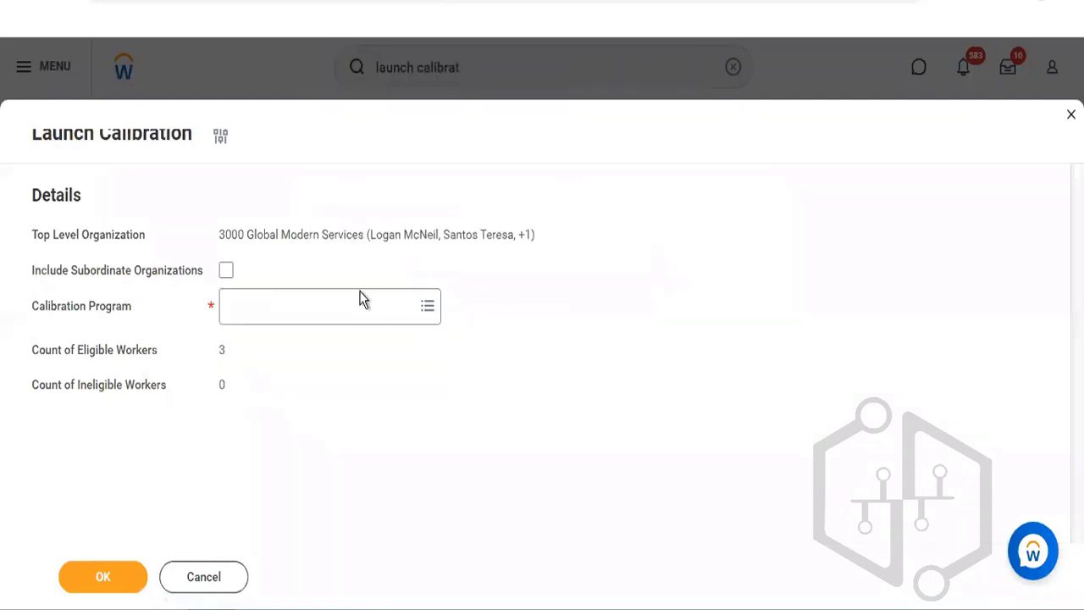
pyautogui.click(312, 310)
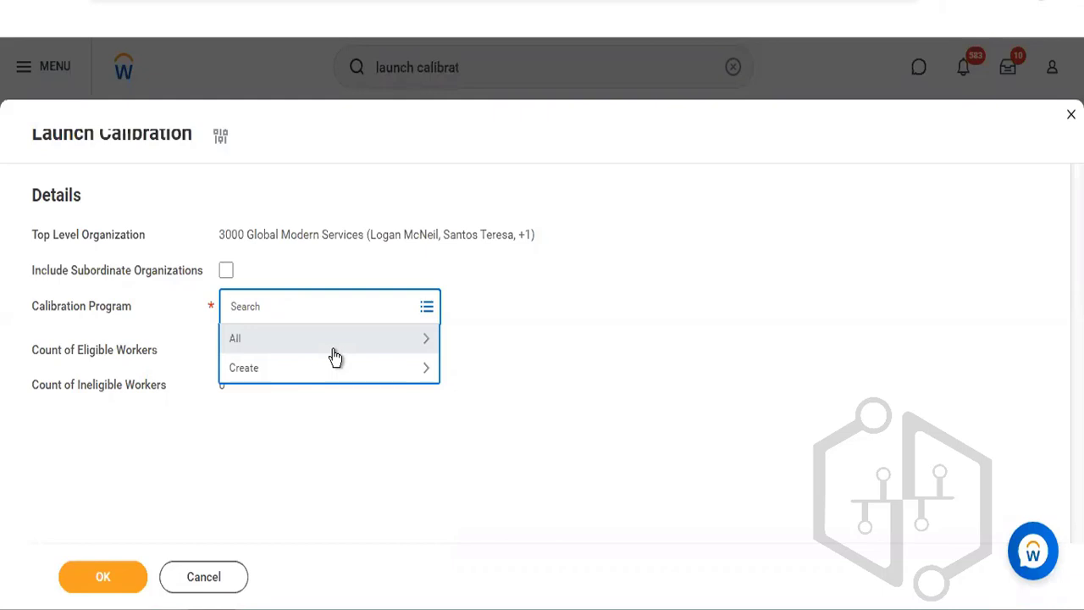
pyautogui.click(348, 206)
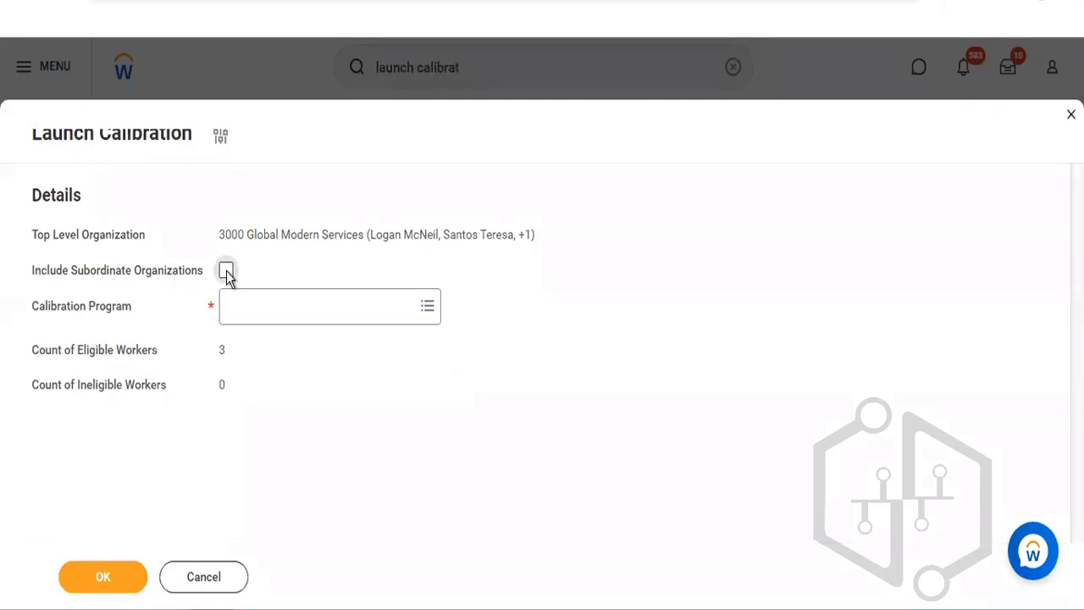
# Step: Launch the calibration with the existing Performance Review Calibration program and refresh its process status
pyautogui.click(255, 309)
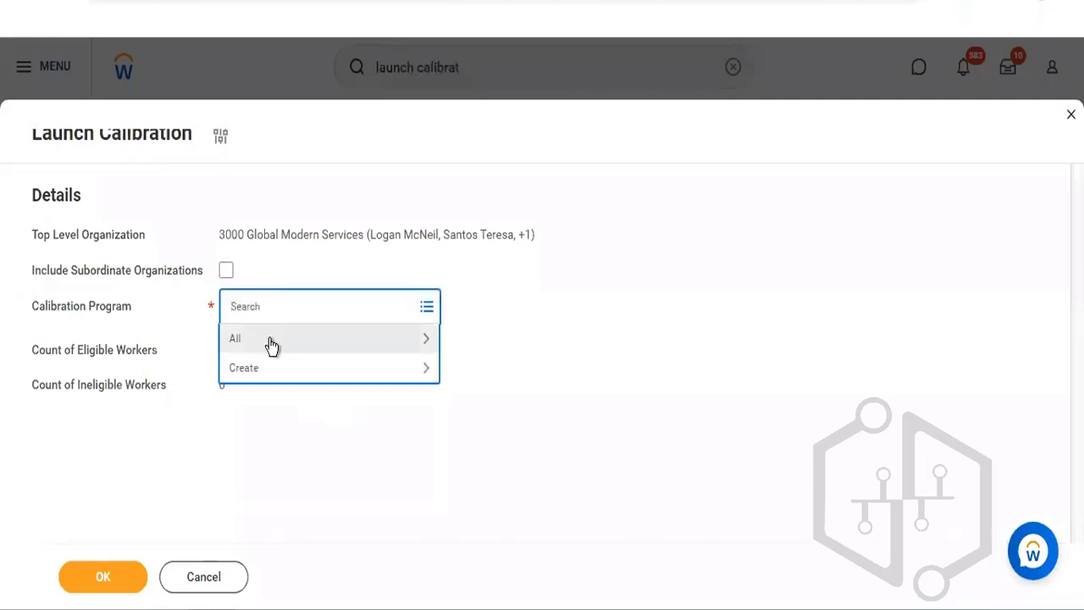
pyautogui.click(271, 341)
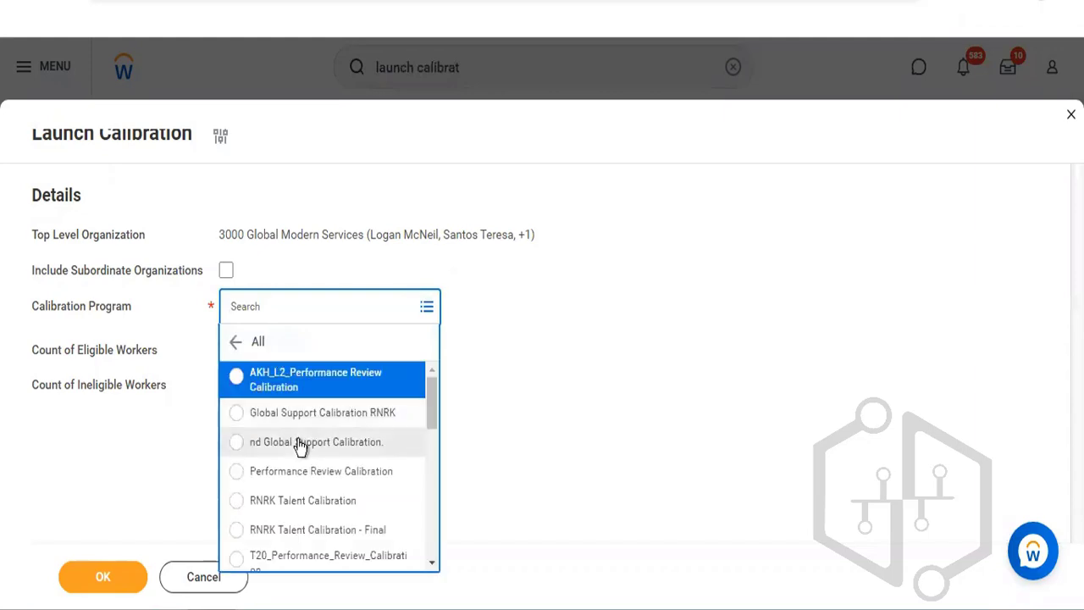
pyautogui.click(304, 471)
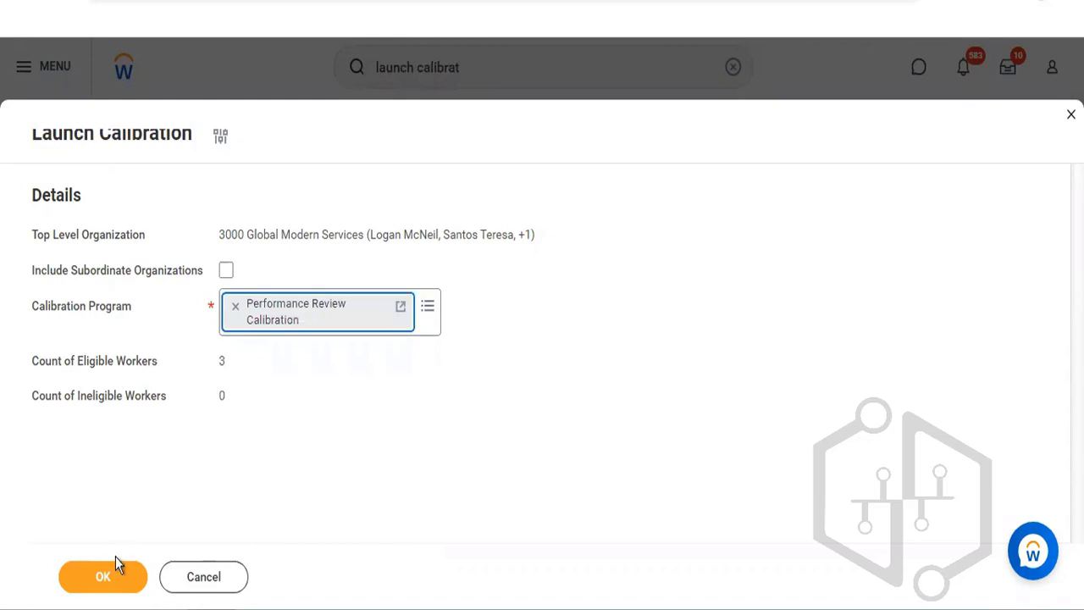
pyautogui.click(111, 585)
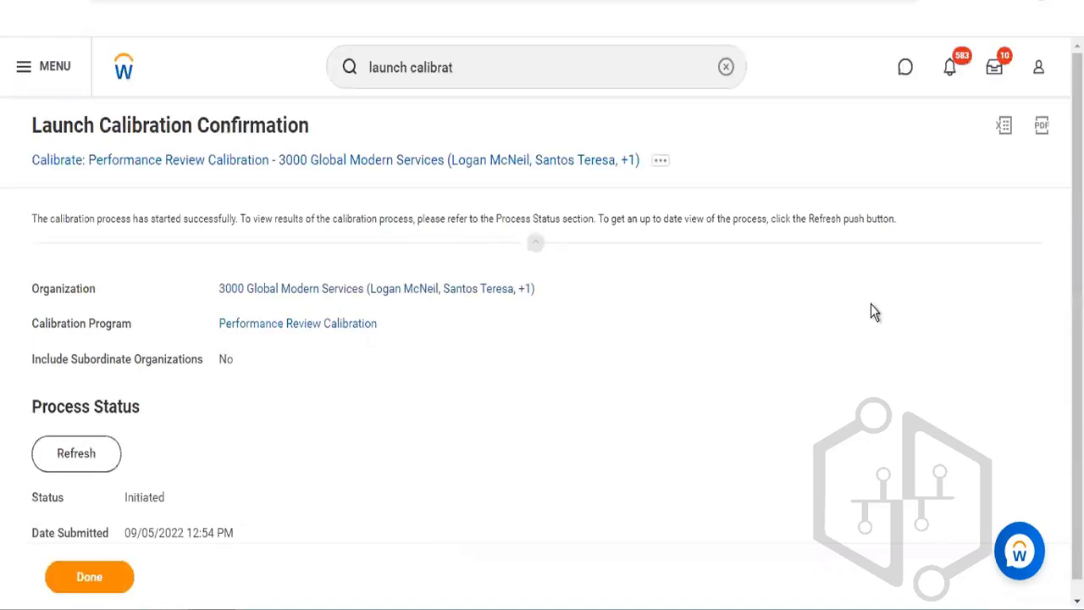
pyautogui.scroll(-1, 552, 386)
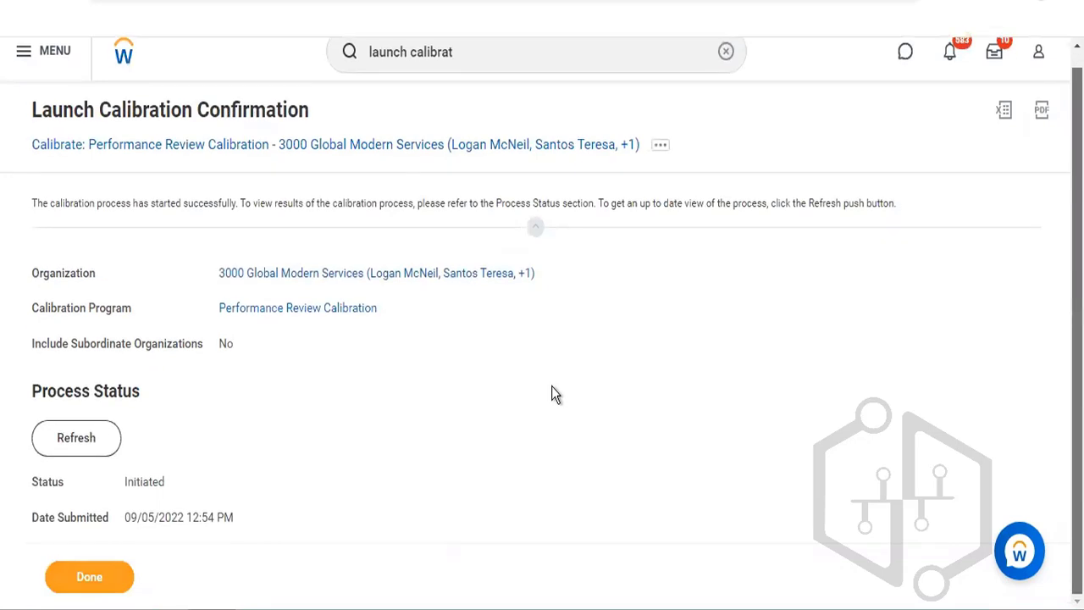
pyautogui.click(91, 437)
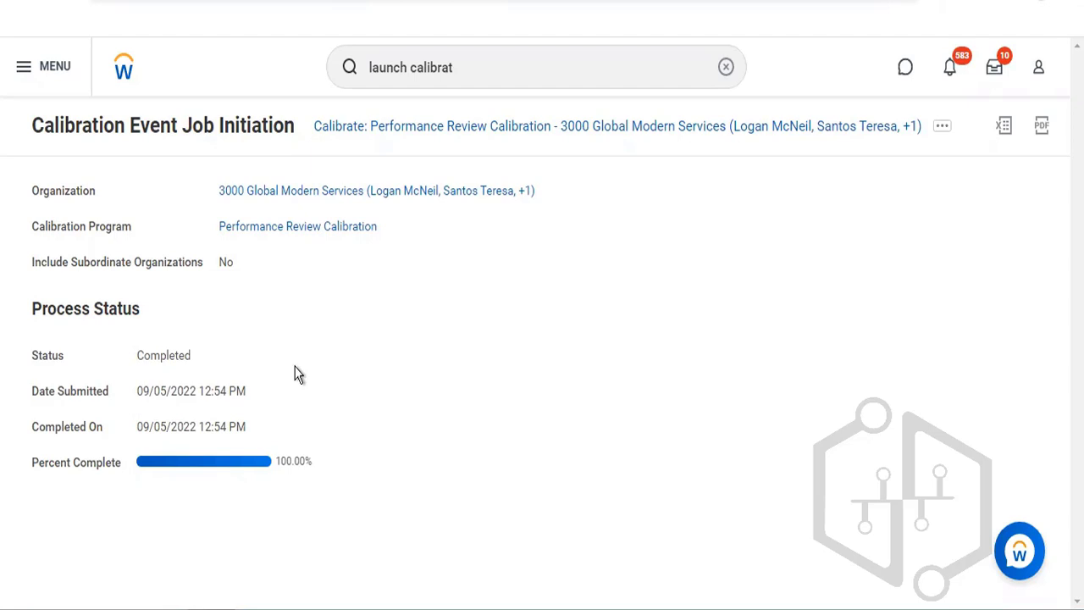
# Step: Open the Performance Review Calibration program in a new tab and review its settings, including nBox, help text and value mapping
pyautogui.rightClick(311, 232)
pyautogui.click(348, 243)
pyautogui.rightClick(288, 230)
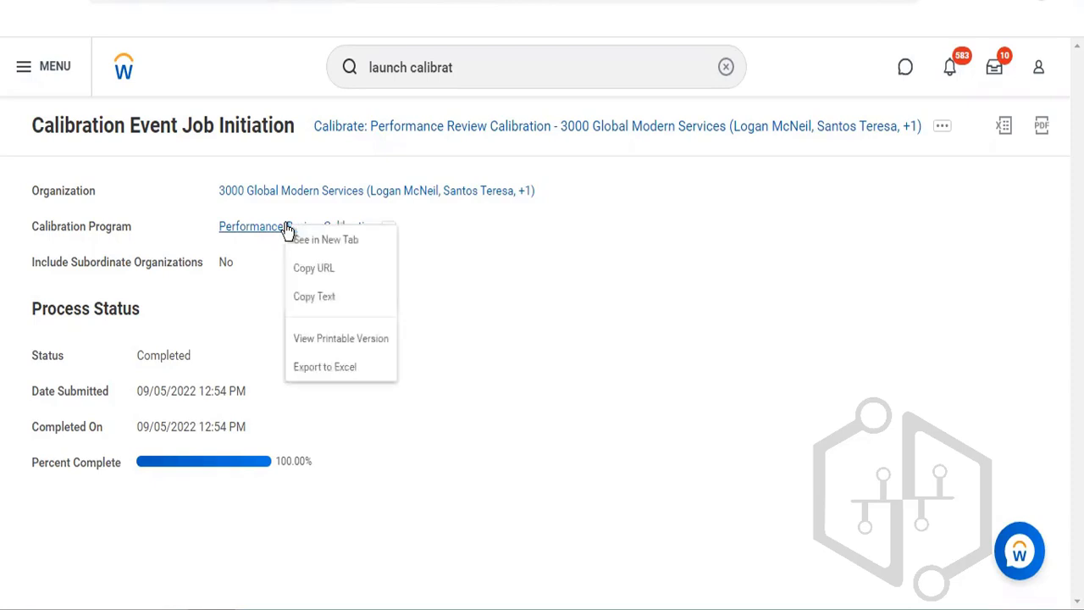
pyautogui.click(300, 239)
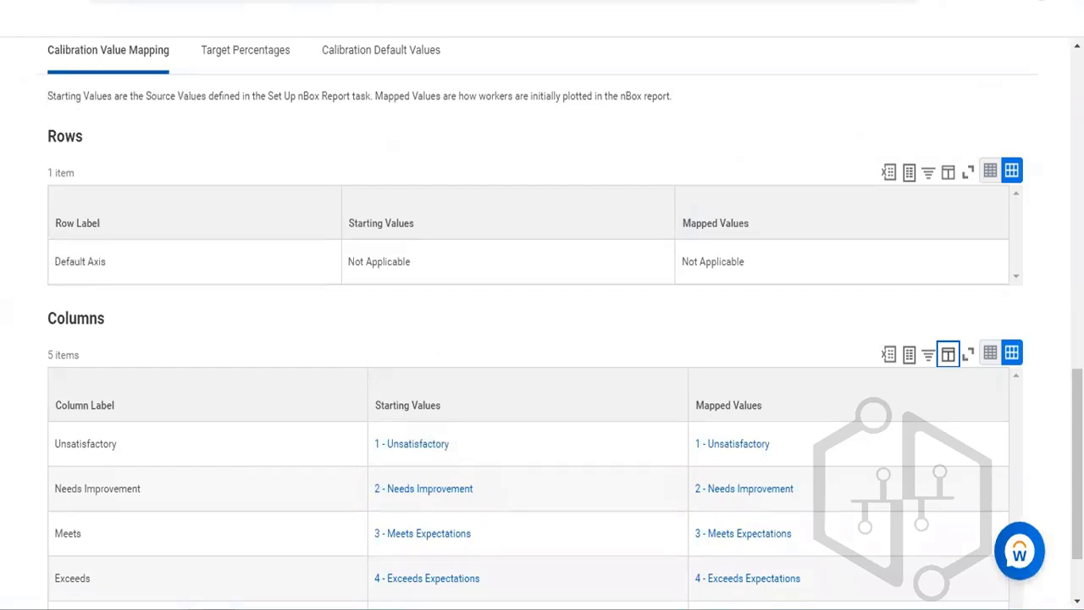
pyautogui.moveTo(1078, 464); pyautogui.dragTo(1077, 148)
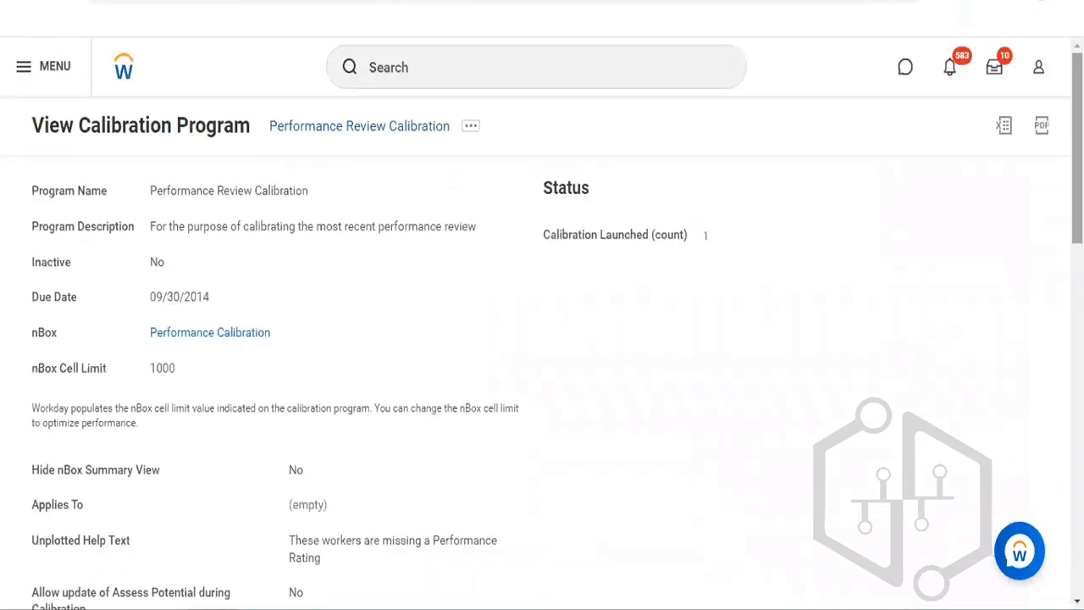
pyautogui.scroll(-4, 542, 322)
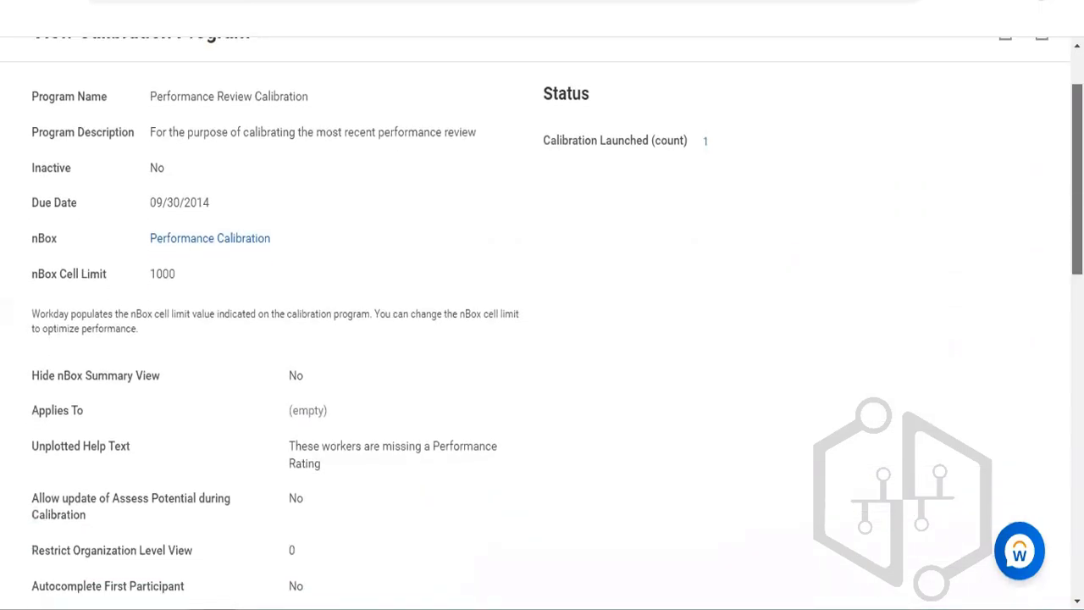
pyautogui.moveTo(1078, 201); pyautogui.dragTo(1077, 209)
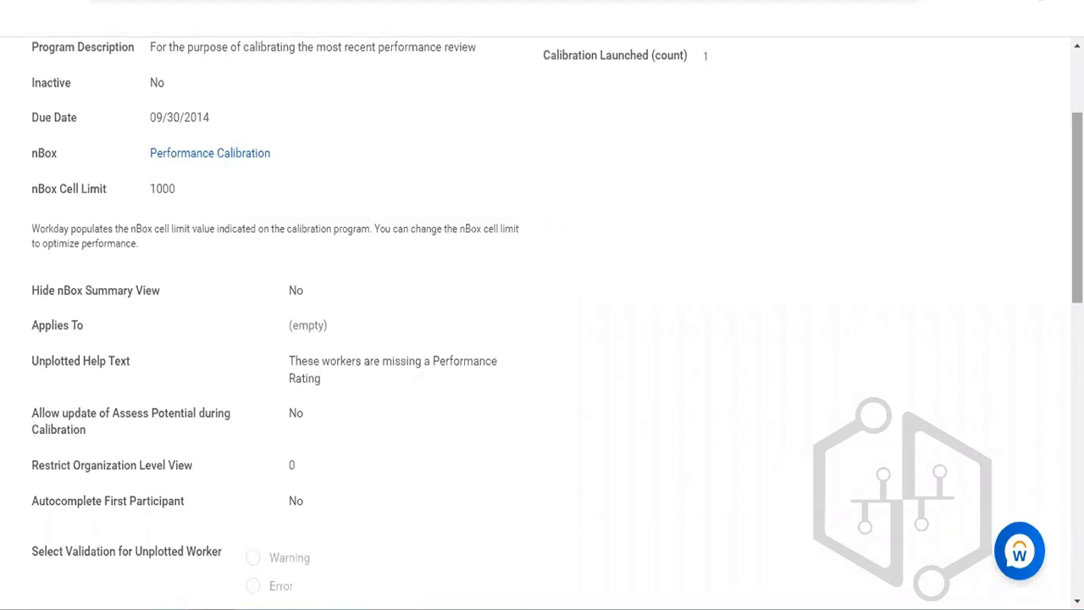
pyautogui.moveTo(1078, 207); pyautogui.dragTo(1078, 148)
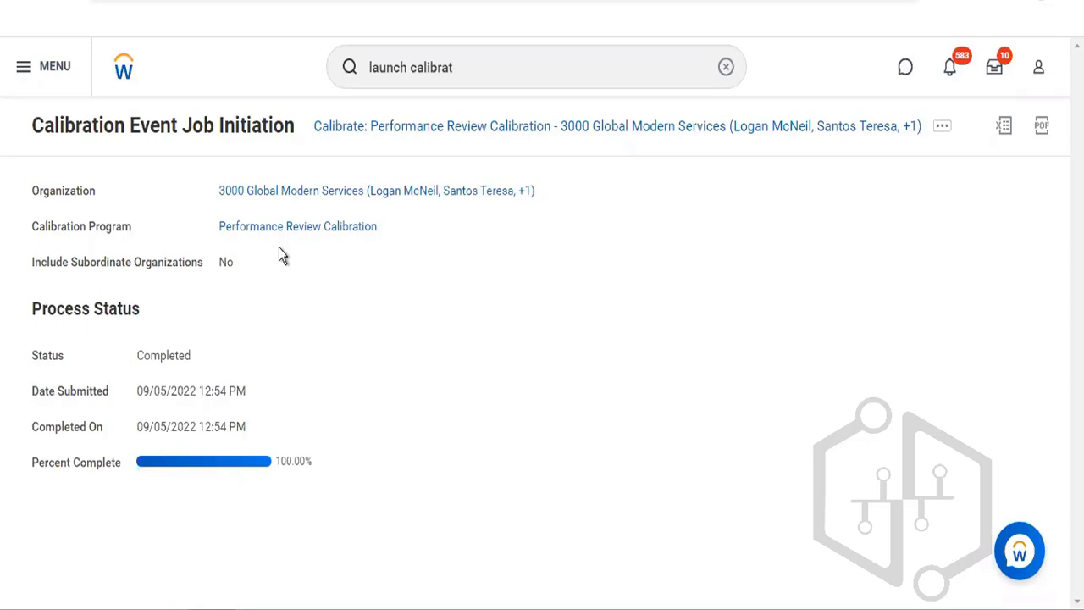
# Step: Start another Launch Calibration with the Angel Healthcare custom organization Baker Street - London as top level organization and continue to the details
pyautogui.click(475, 188)
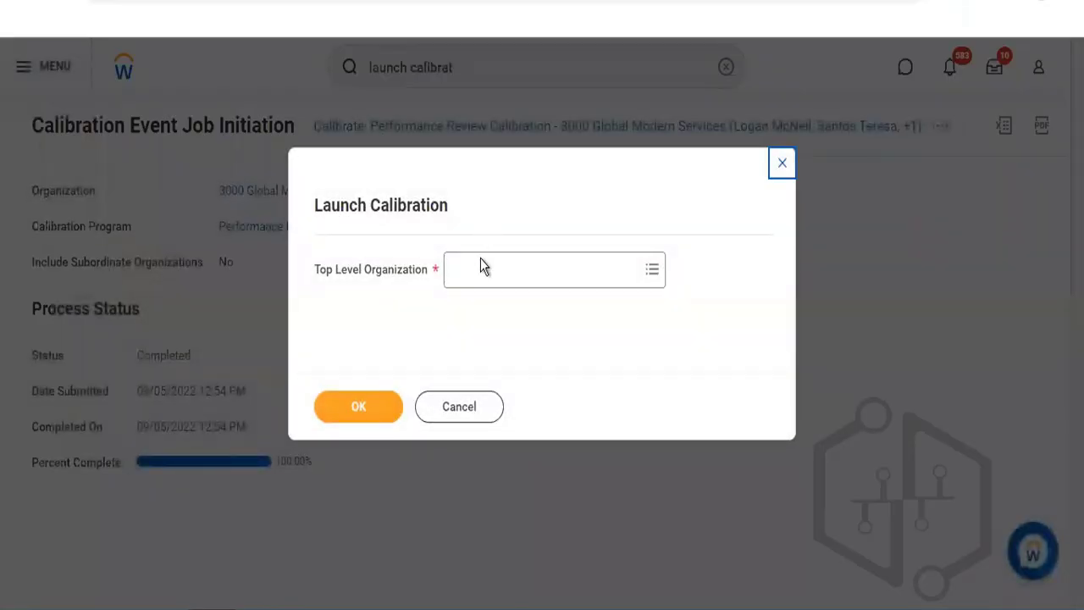
pyautogui.click(480, 268)
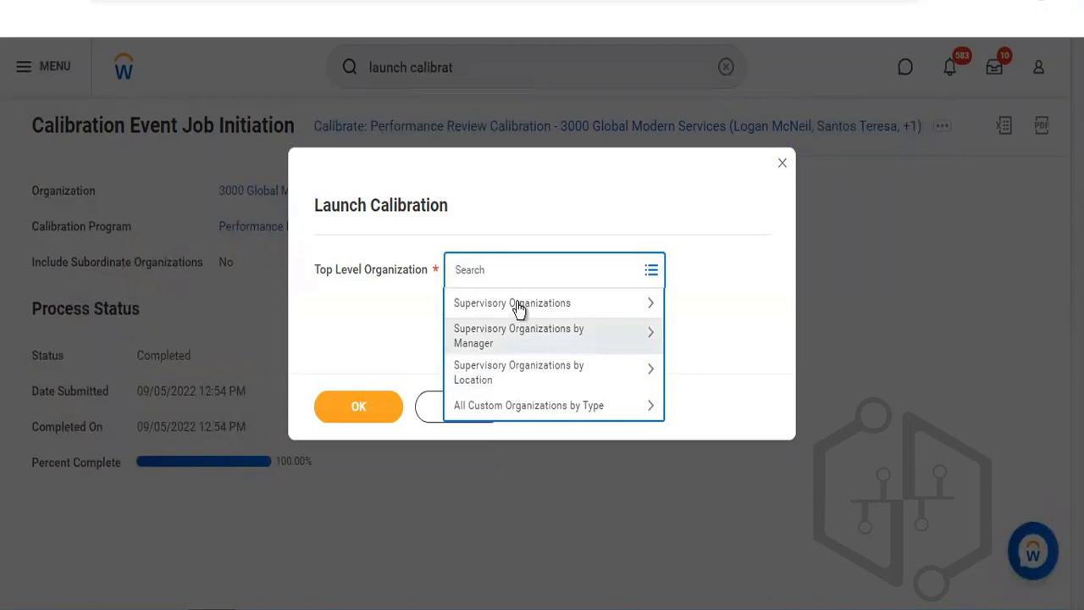
pyautogui.click(525, 410)
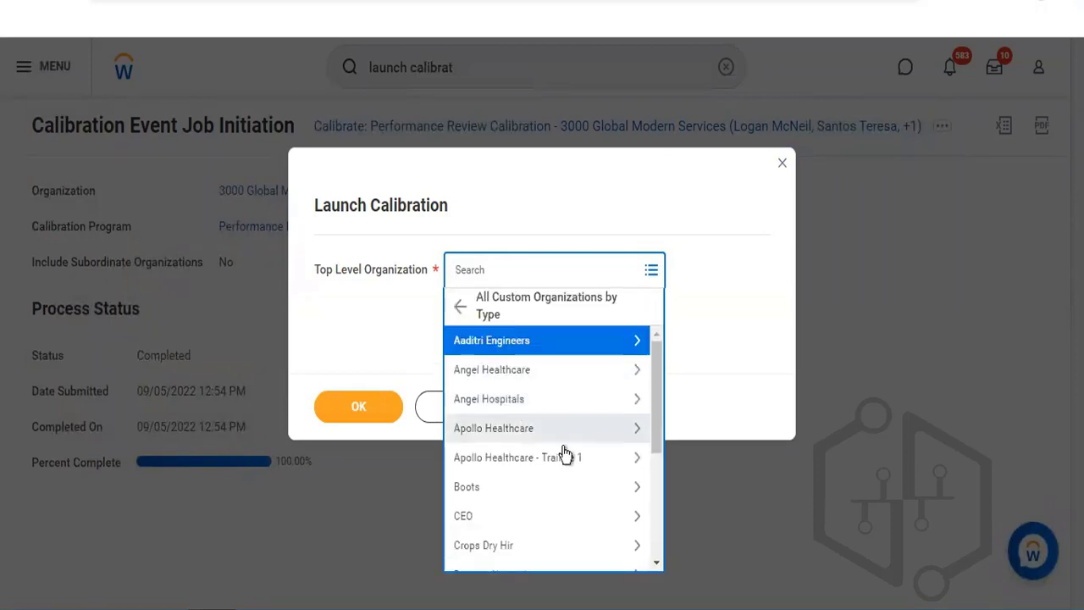
pyautogui.click(562, 369)
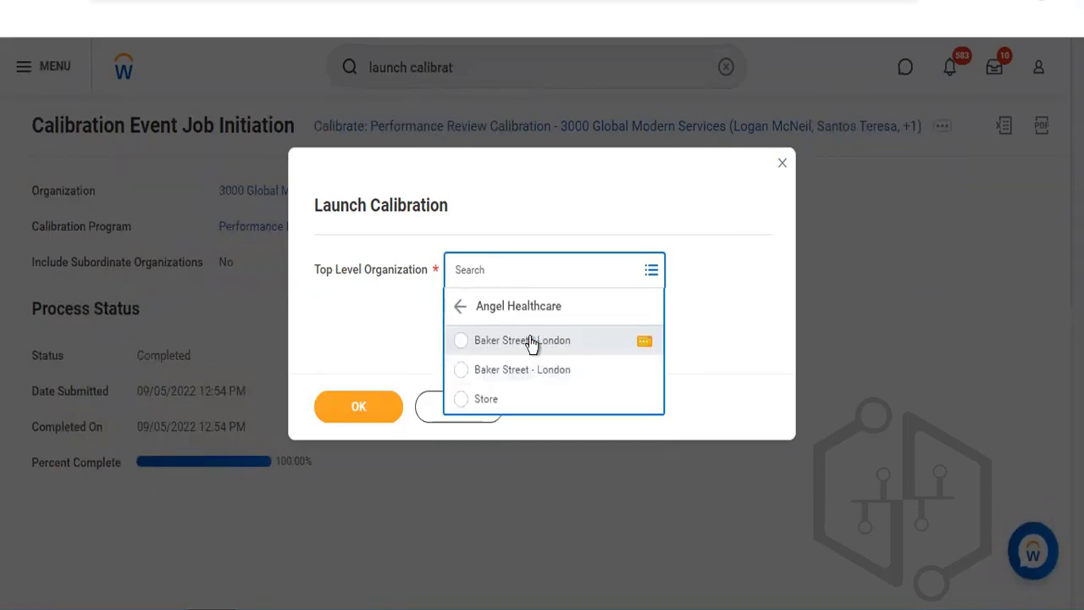
pyautogui.click(520, 342)
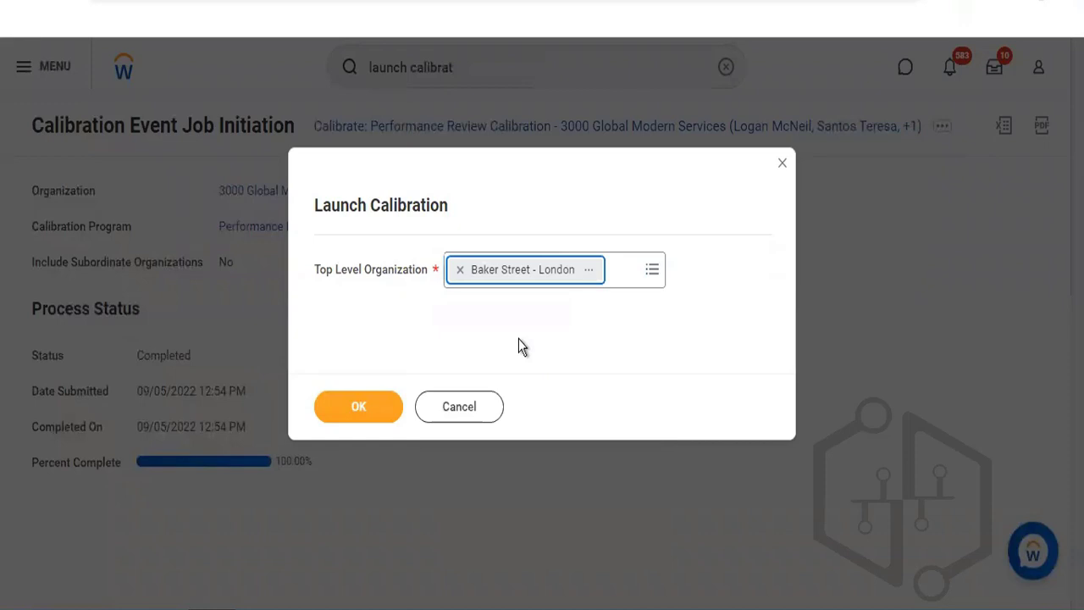
pyautogui.click(355, 411)
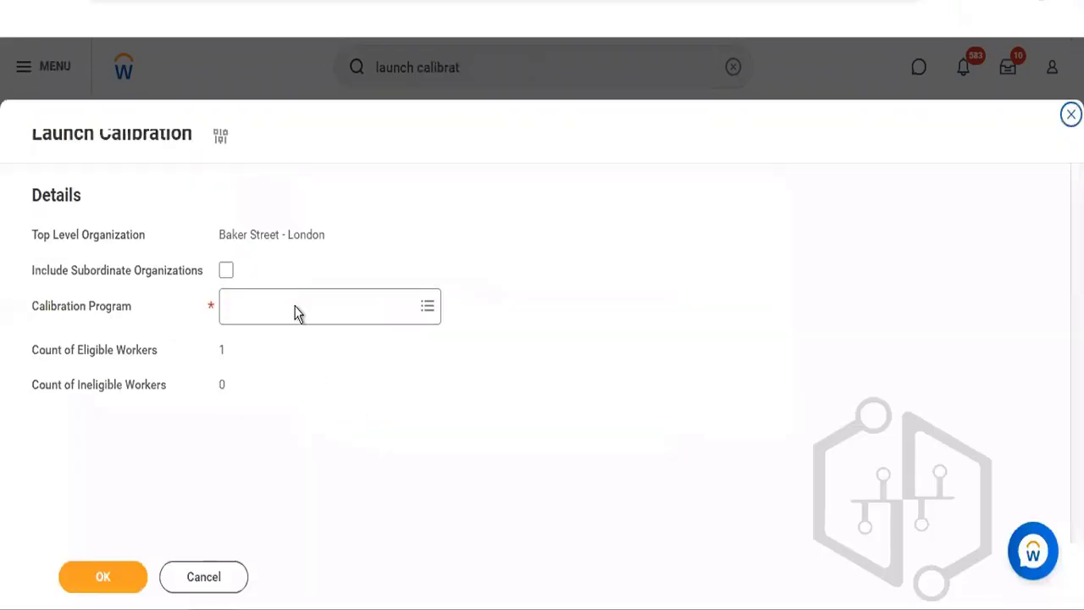
# Step: Include subordinate organizations in the Baker Street - London calibration and check the Calibration Program choices without selecting one
pyautogui.click(296, 311)
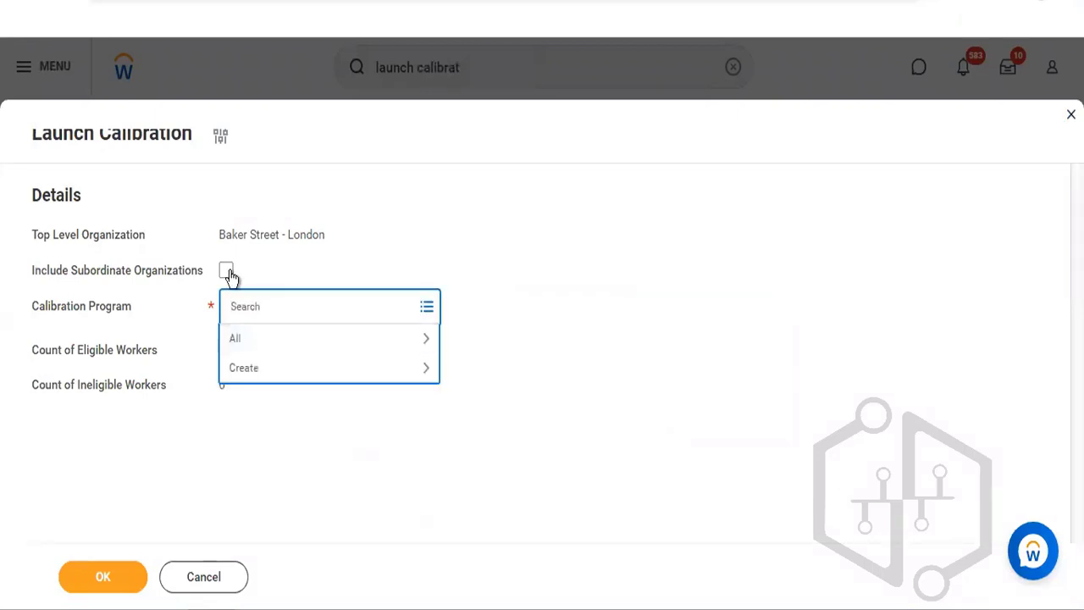
pyautogui.click(229, 272)
pyautogui.click(227, 271)
pyautogui.click(271, 306)
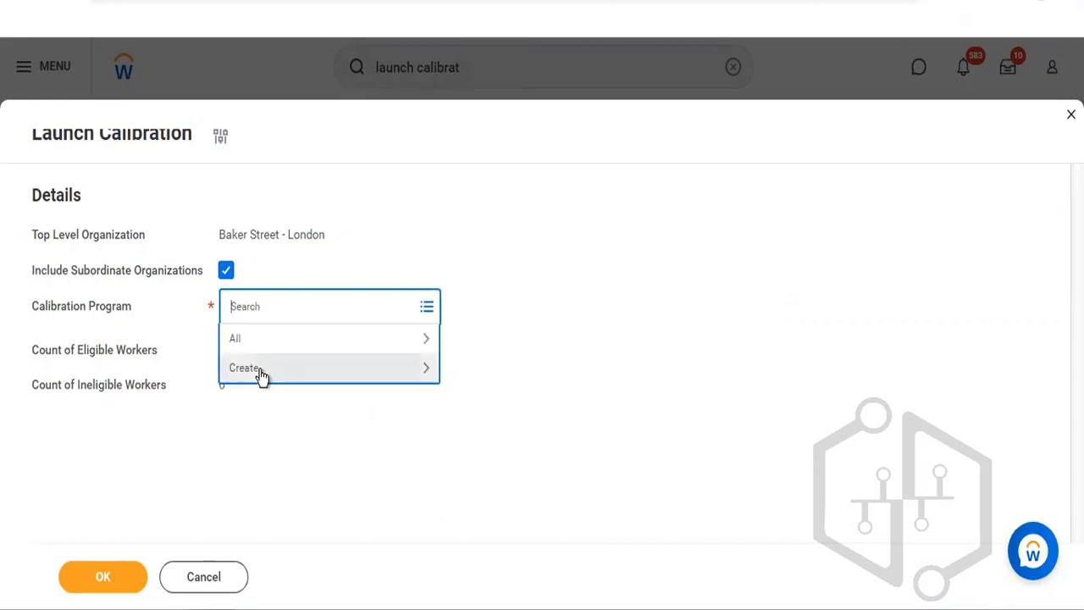
pyautogui.click(311, 200)
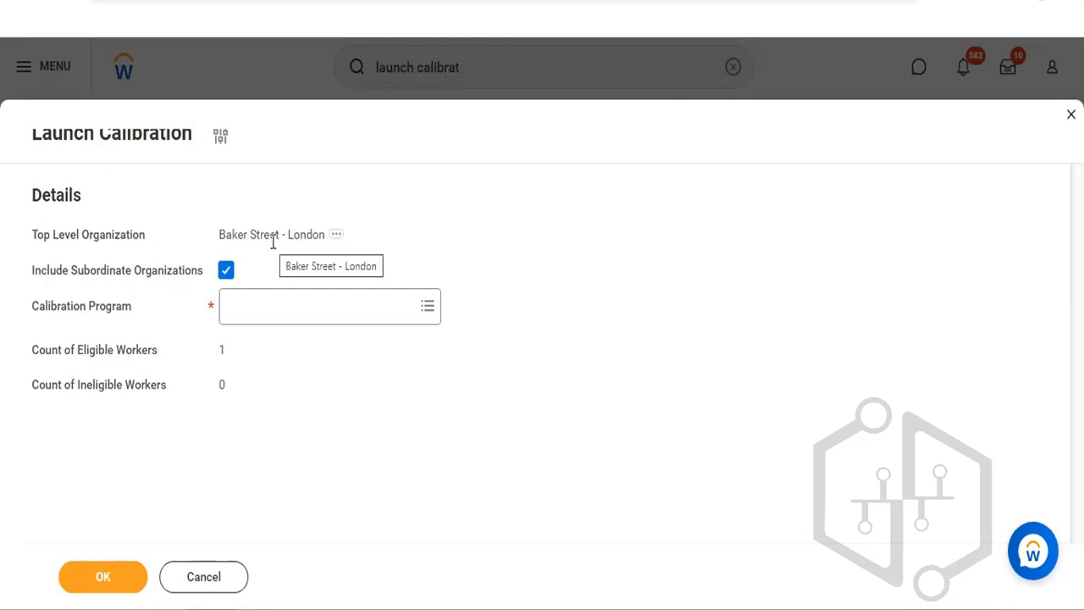
# Step: Start creating a new calibration program from the Calibration Program choices of the Baker Street - London launch
pyautogui.click(274, 306)
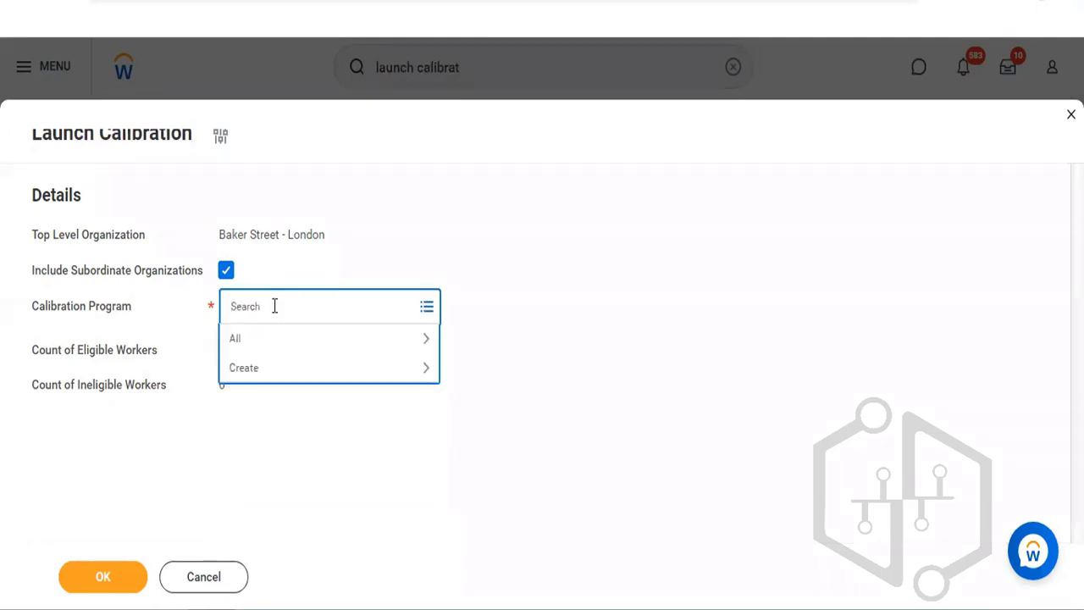
pyautogui.click(277, 371)
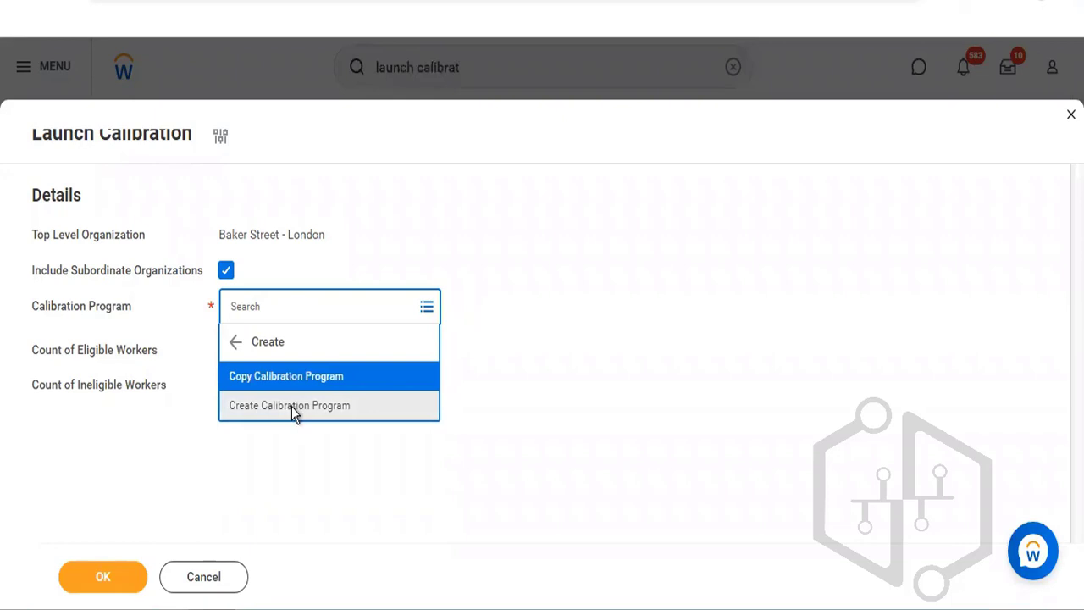
pyautogui.click(291, 407)
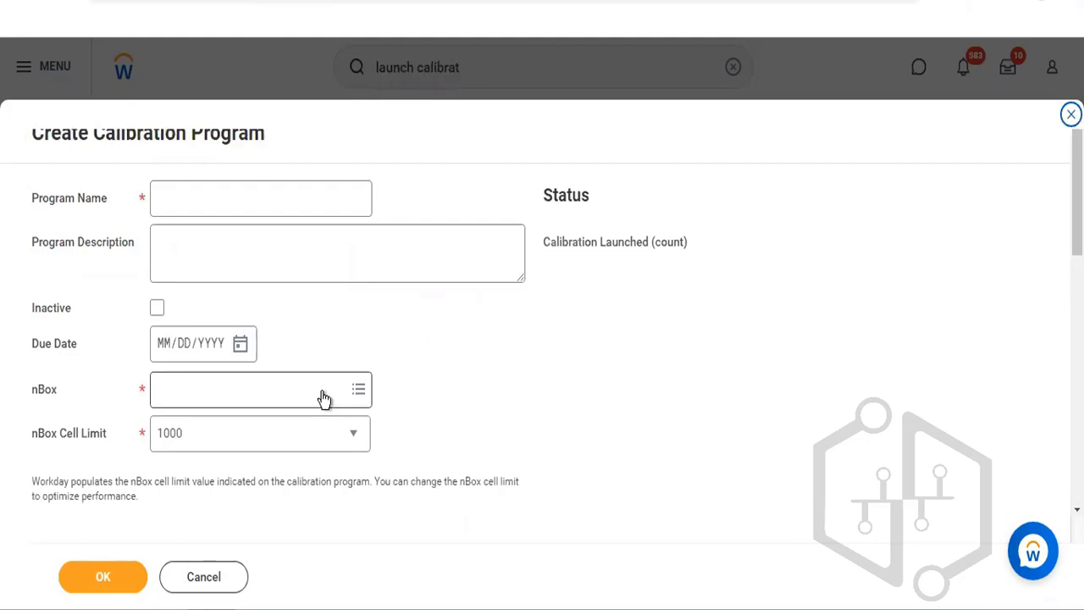
pyautogui.click(255, 182)
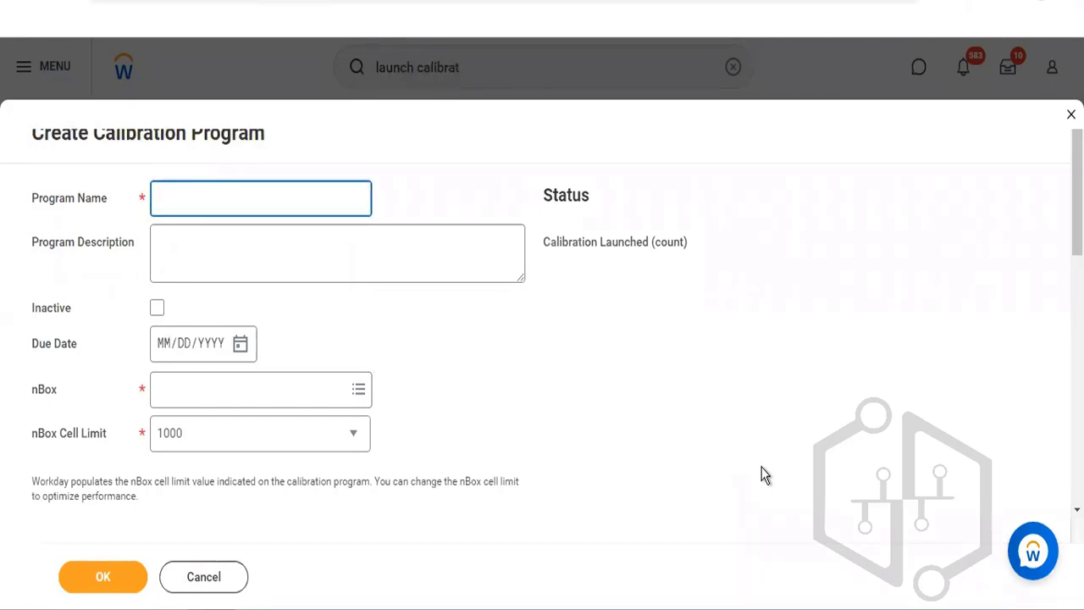
# Step: Select AKH_L2_Performance Calibration_nBox as the program's nBox and open that report in a new tab
pyautogui.click(206, 390)
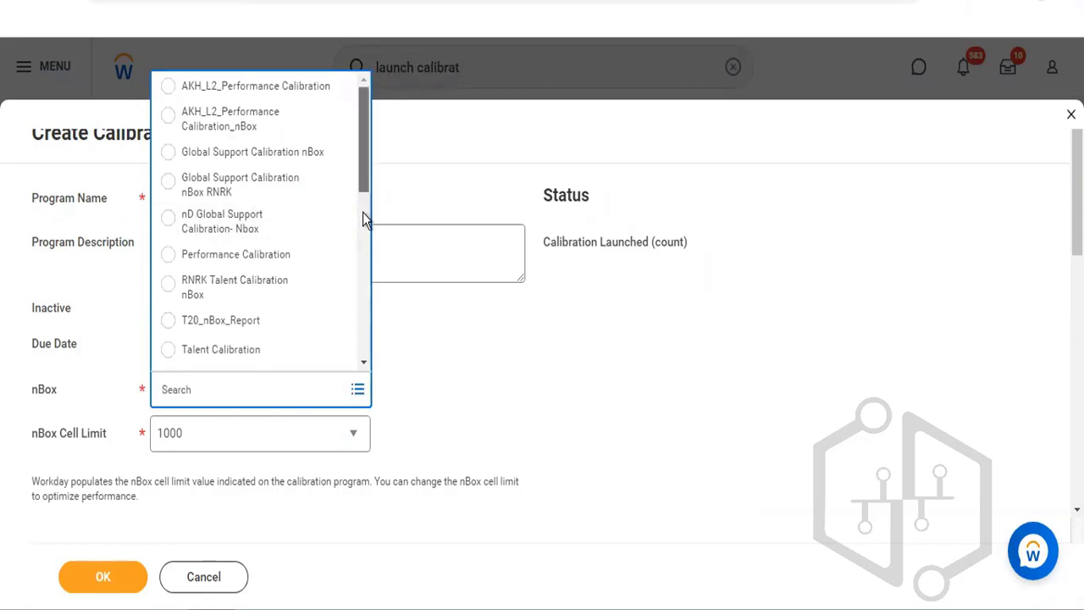
pyautogui.scroll(-3, 363, 211)
pyautogui.scroll(-5, 359, 294)
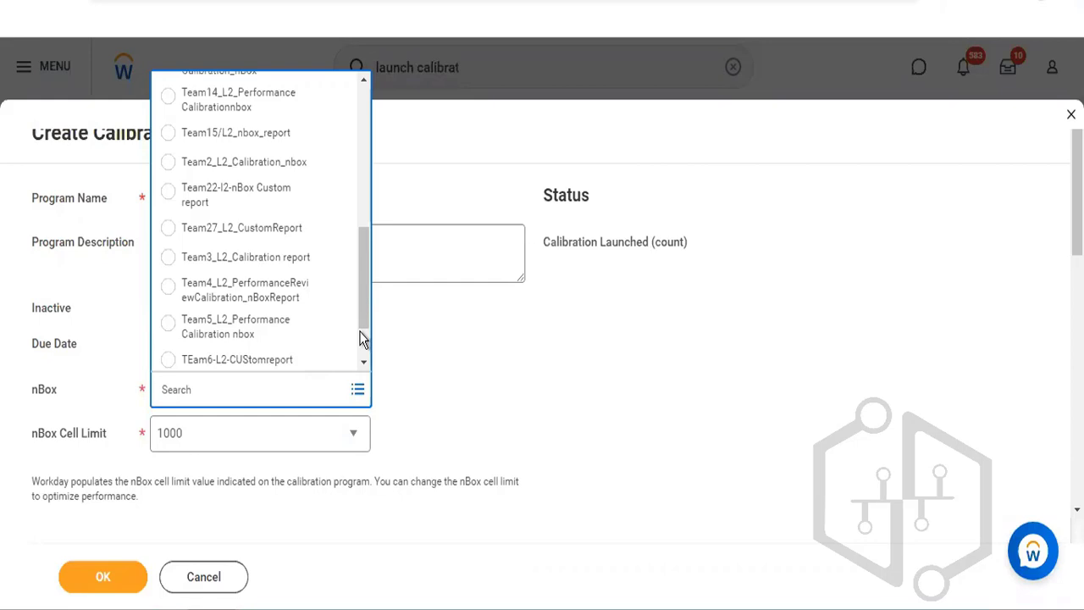
pyautogui.click(47, 413)
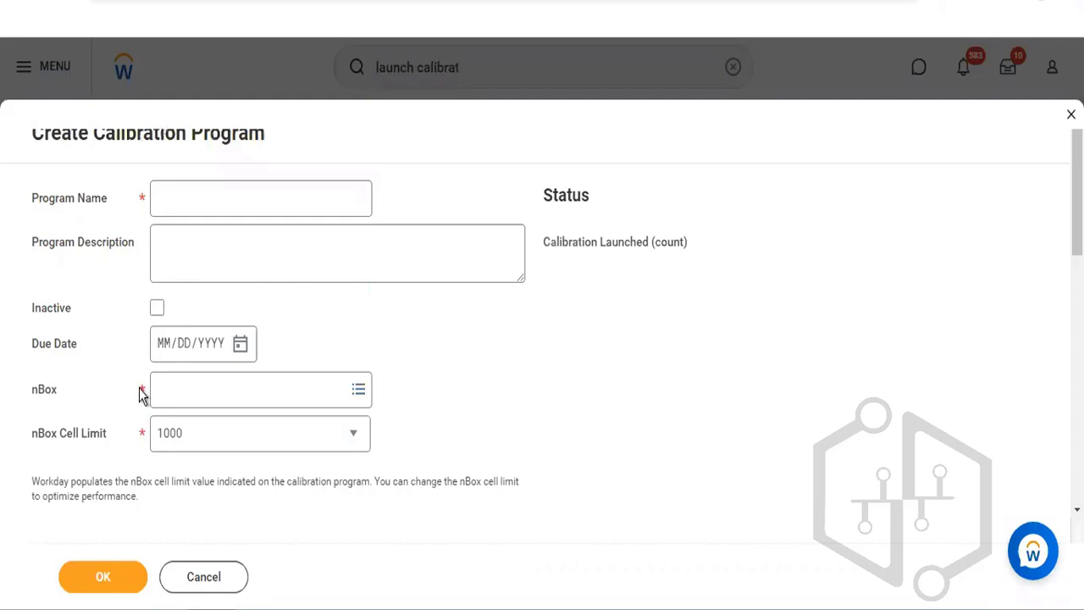
pyautogui.click(225, 385)
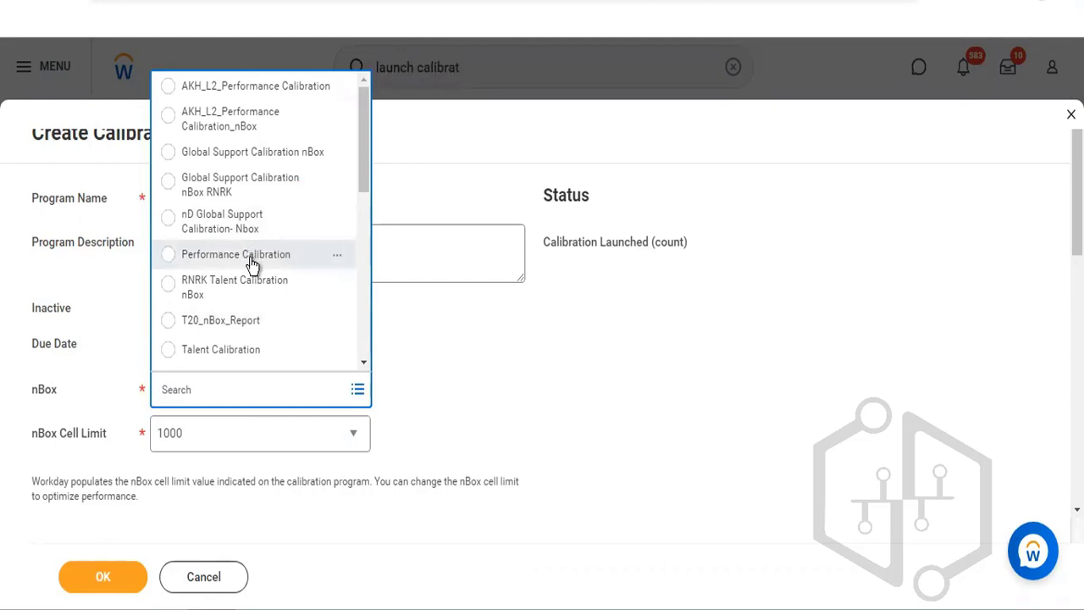
pyautogui.click(264, 123)
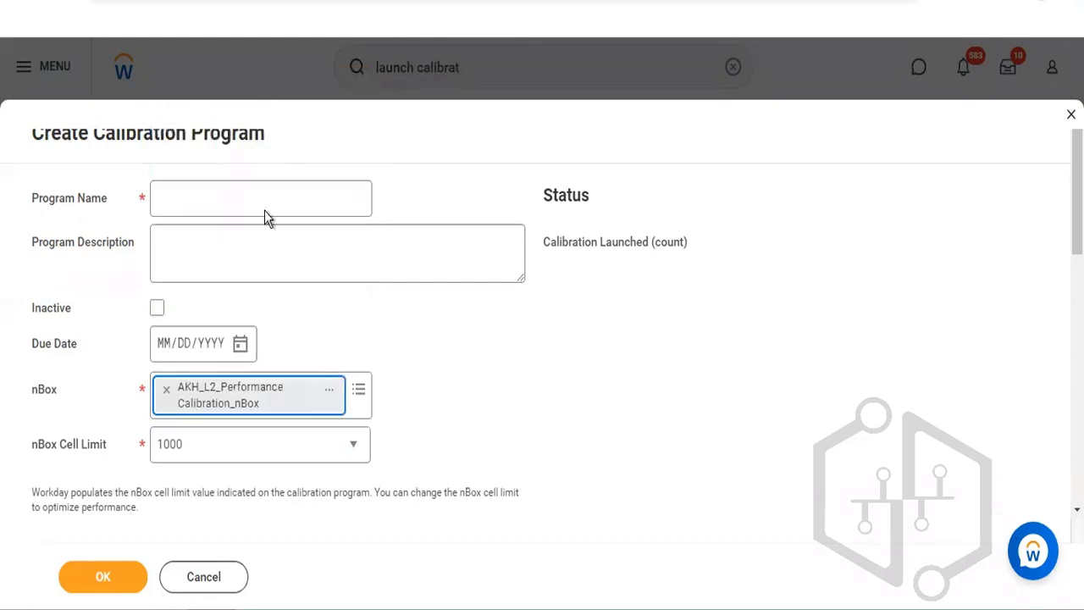
pyautogui.rightClick(238, 399)
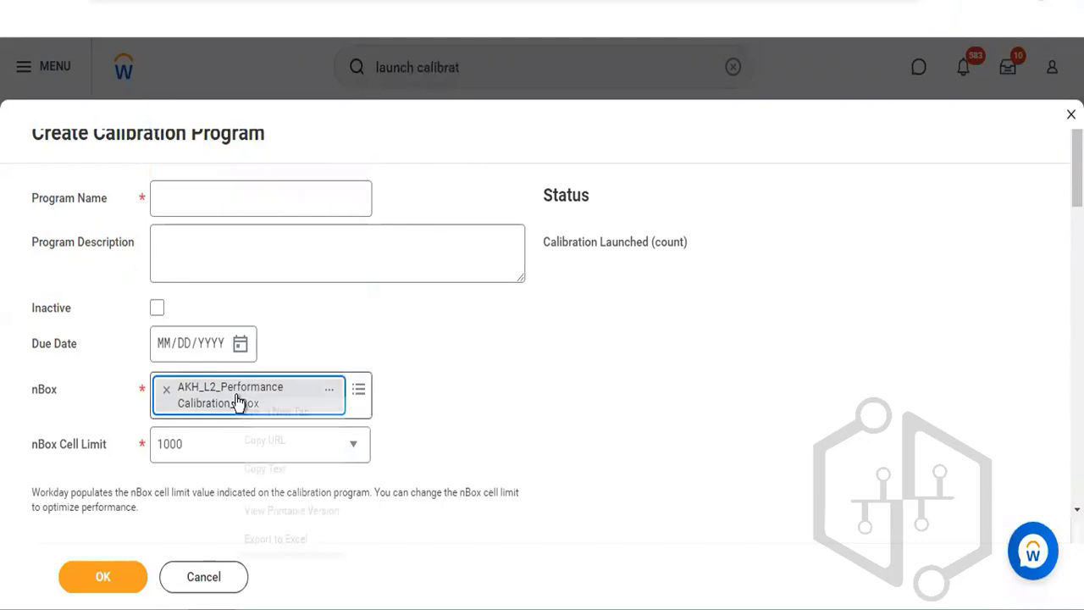
pyautogui.click(261, 412)
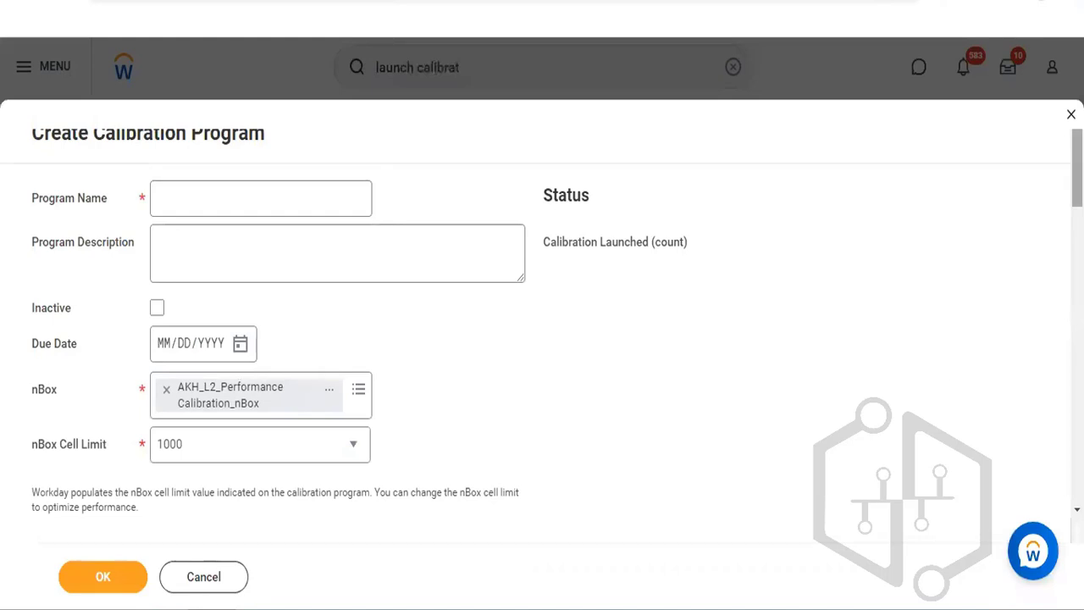
# Step: Try an nBox Cell Limit of 2000, return it to 1000, and switch Hide nBox Summary View on and off again
pyautogui.scroll(-4, 621, 212)
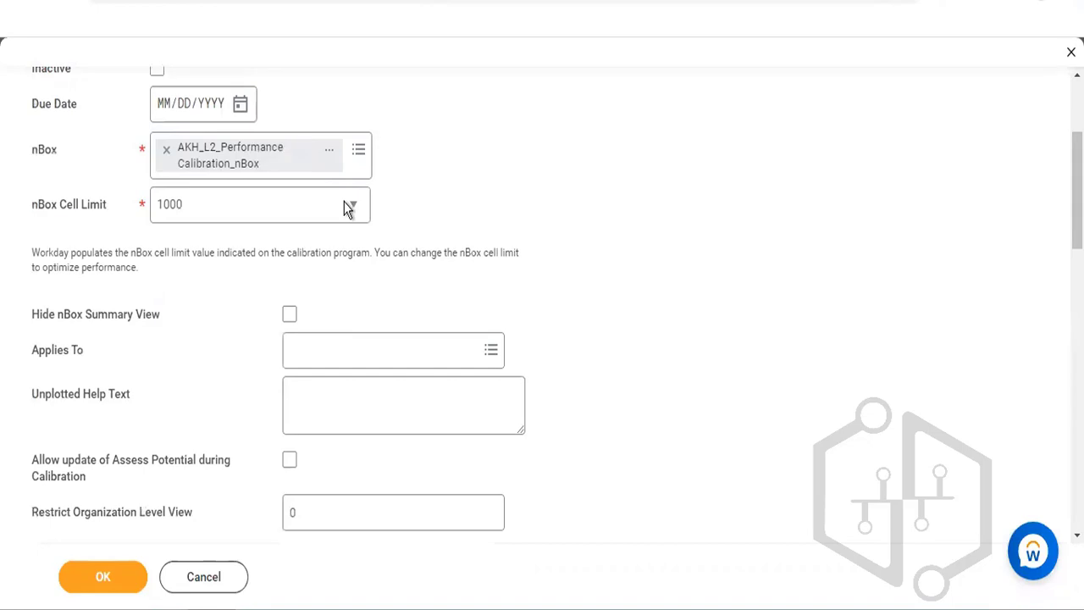
pyautogui.click(351, 207)
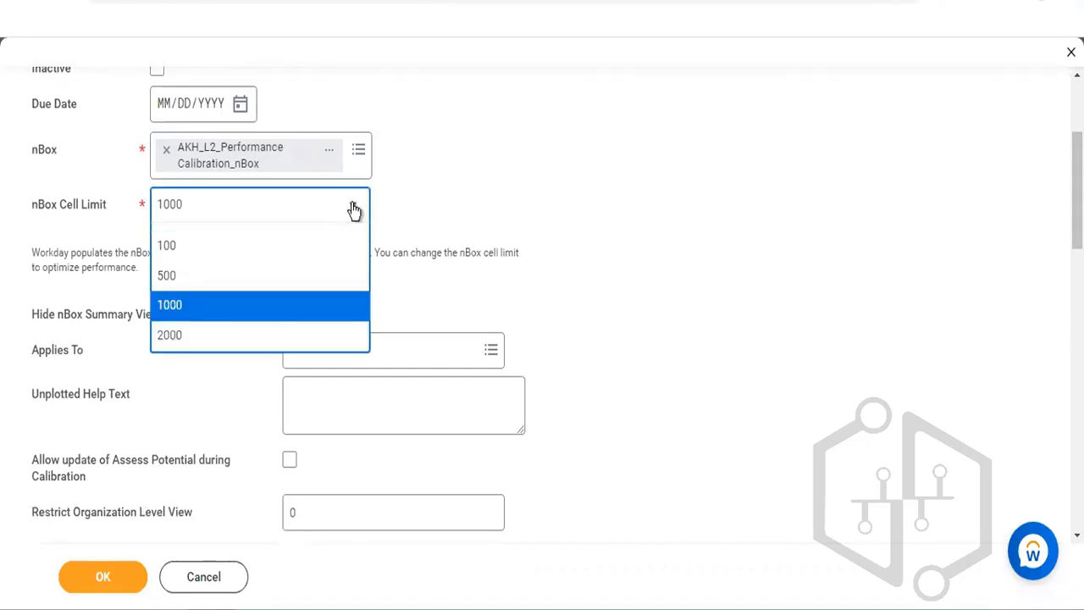
pyautogui.click(354, 210)
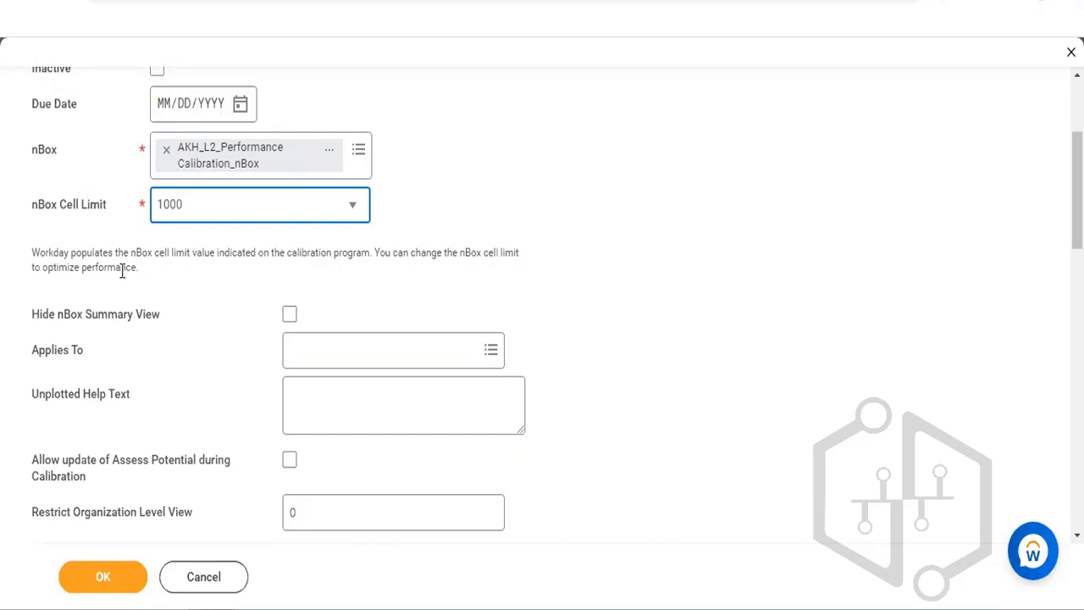
pyautogui.click(215, 209)
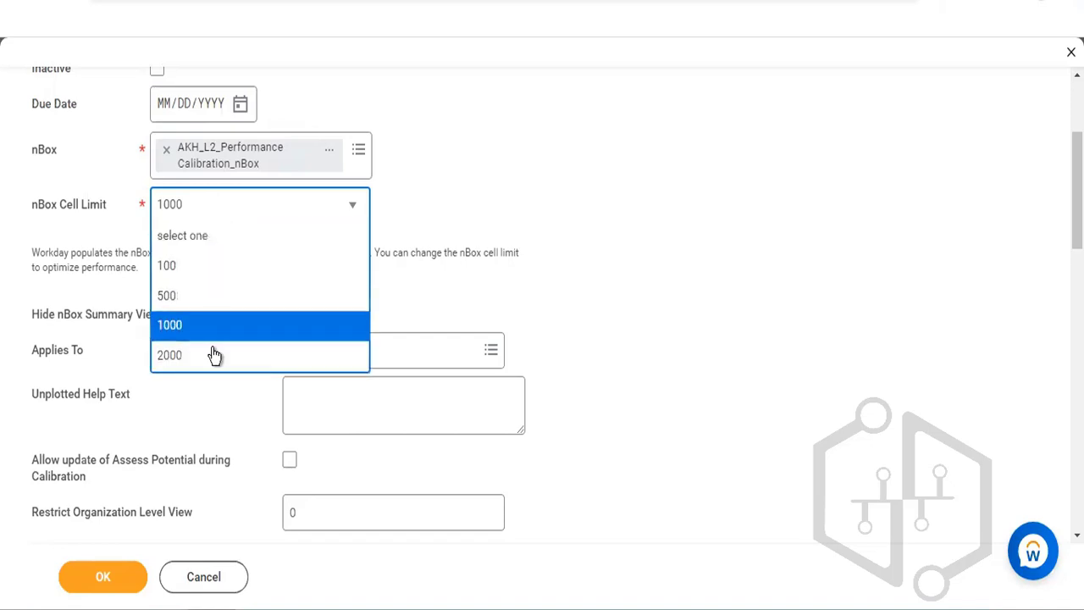
pyautogui.click(215, 356)
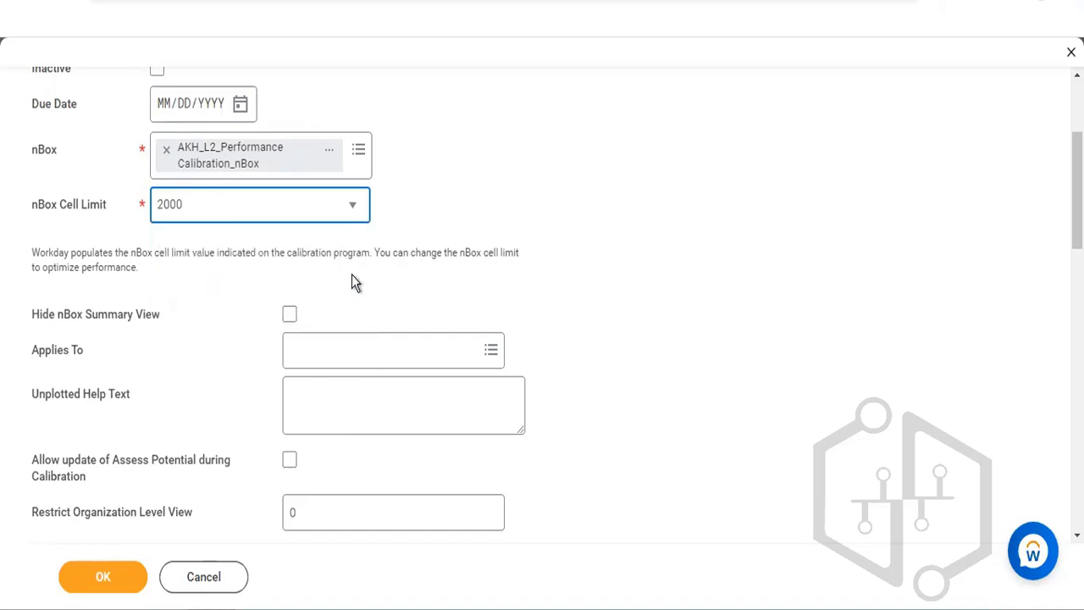
pyautogui.click(323, 212)
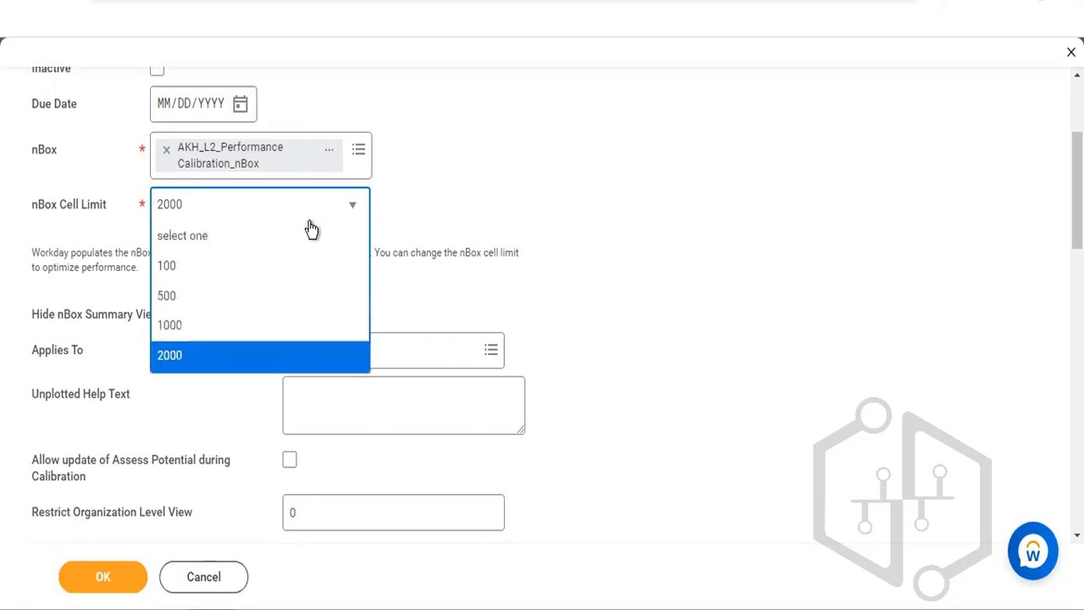
pyautogui.click(254, 325)
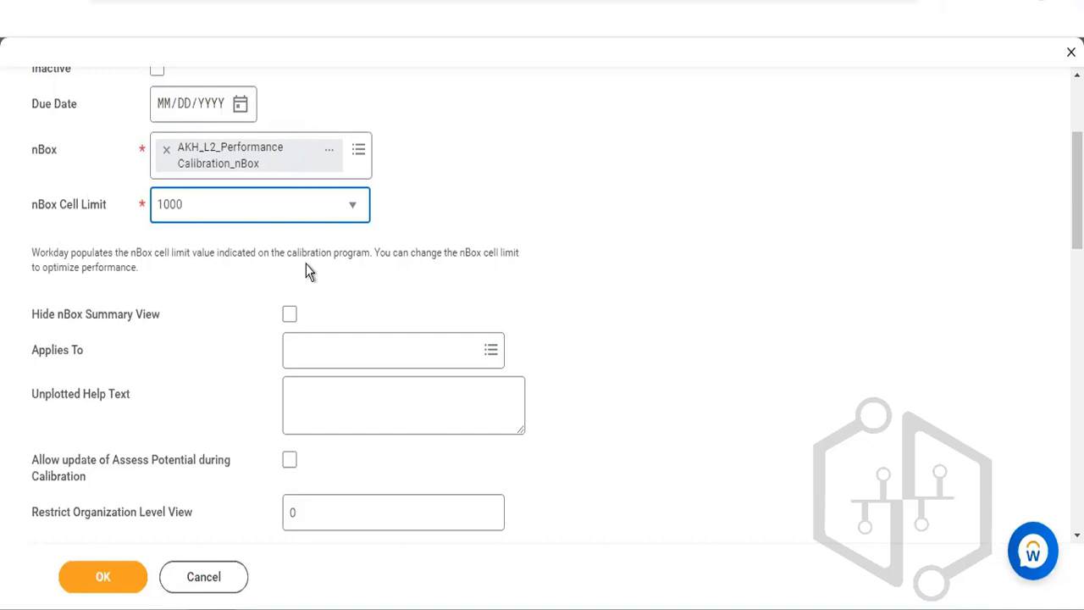
pyautogui.click(289, 315)
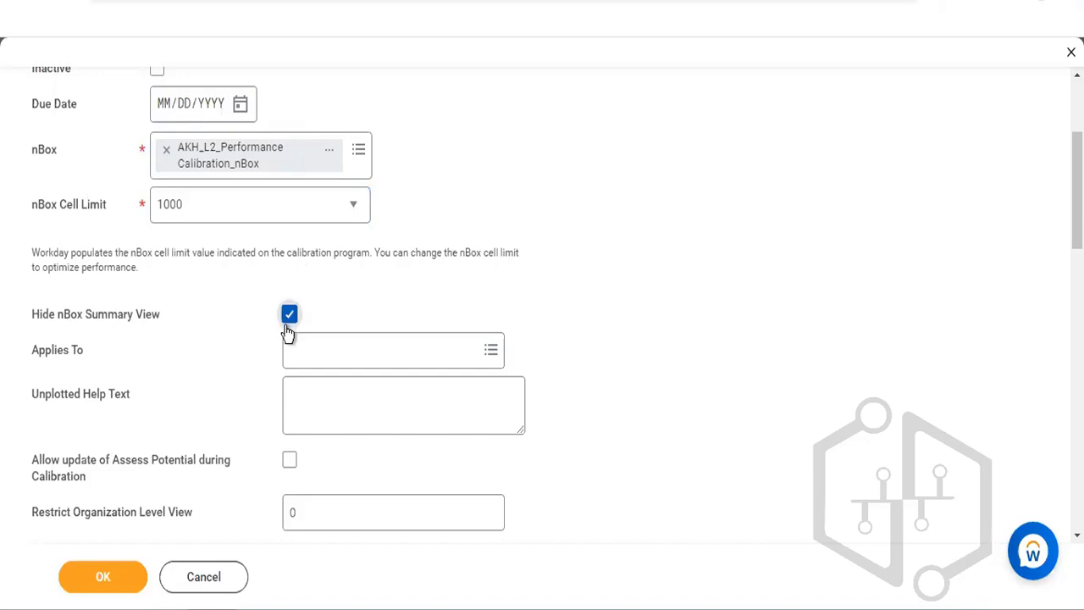
pyautogui.click(288, 320)
# Step: Set the calibration program to apply to Director Level
pyautogui.click(307, 348)
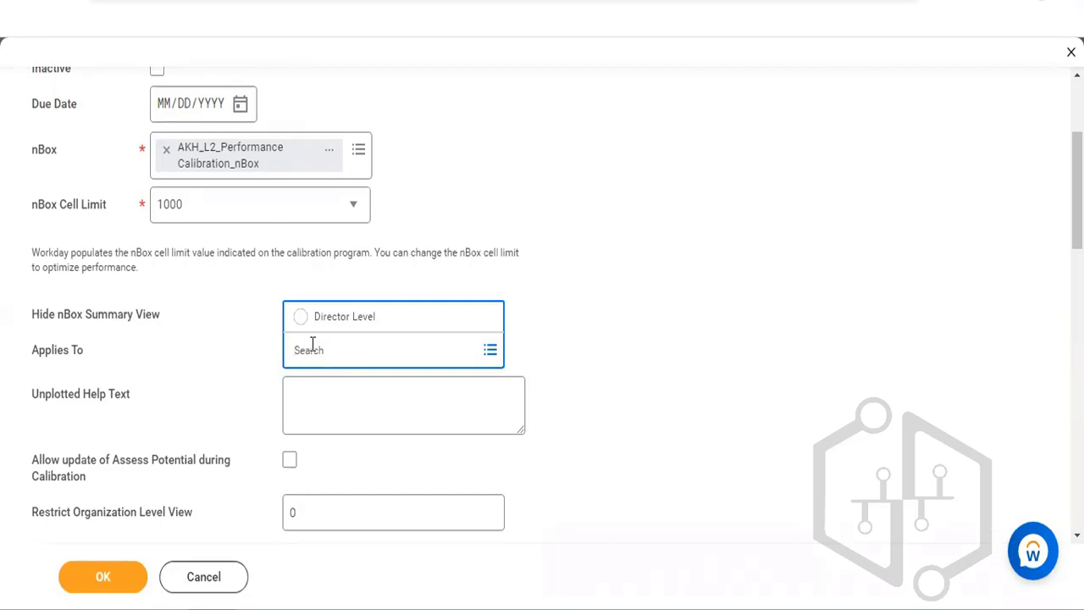
pyautogui.click(239, 334)
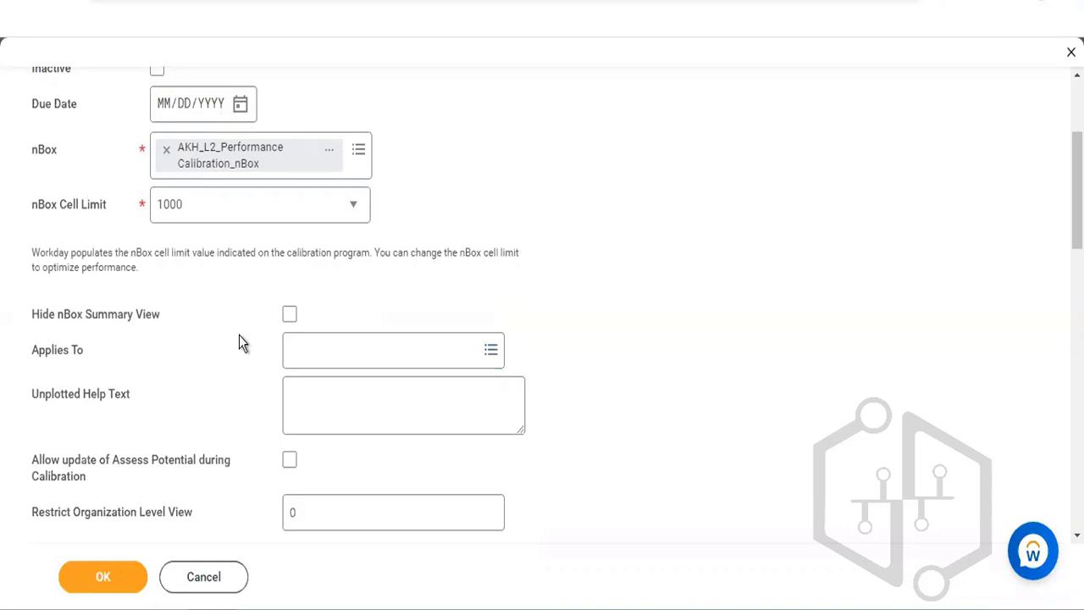
pyautogui.click(311, 350)
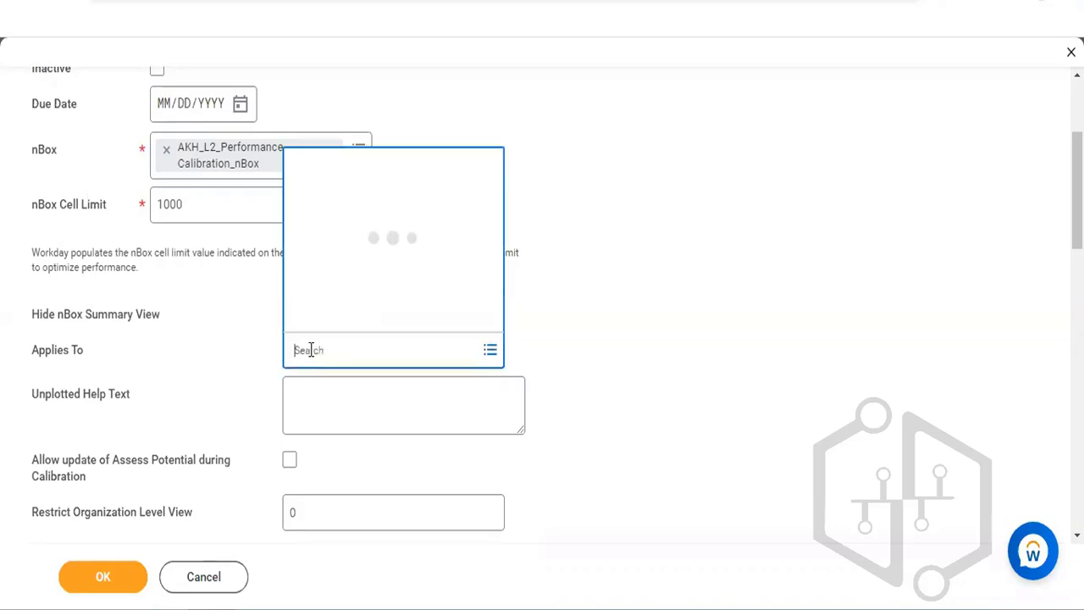
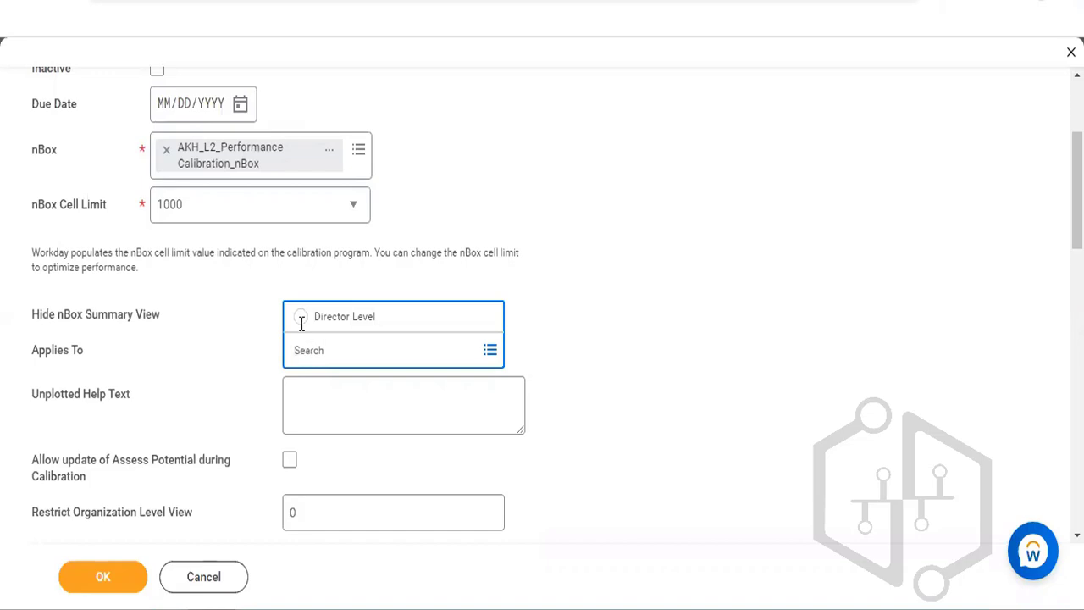
pyautogui.click(301, 319)
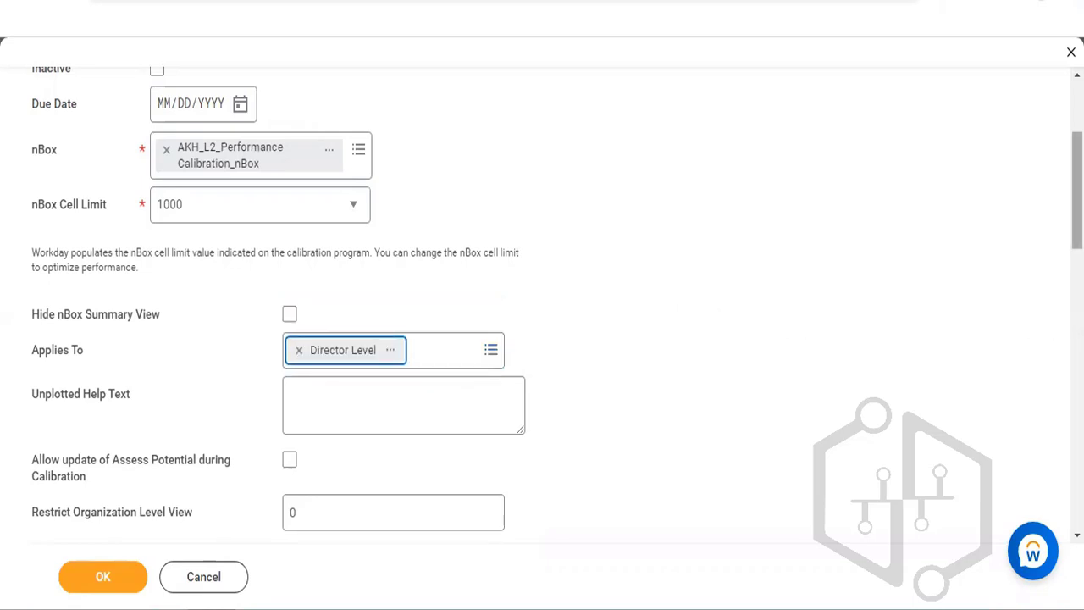
# Step: Allow update of Assess Potential during Calibration in the new calibration program
pyautogui.scroll(-1, 557, 313)
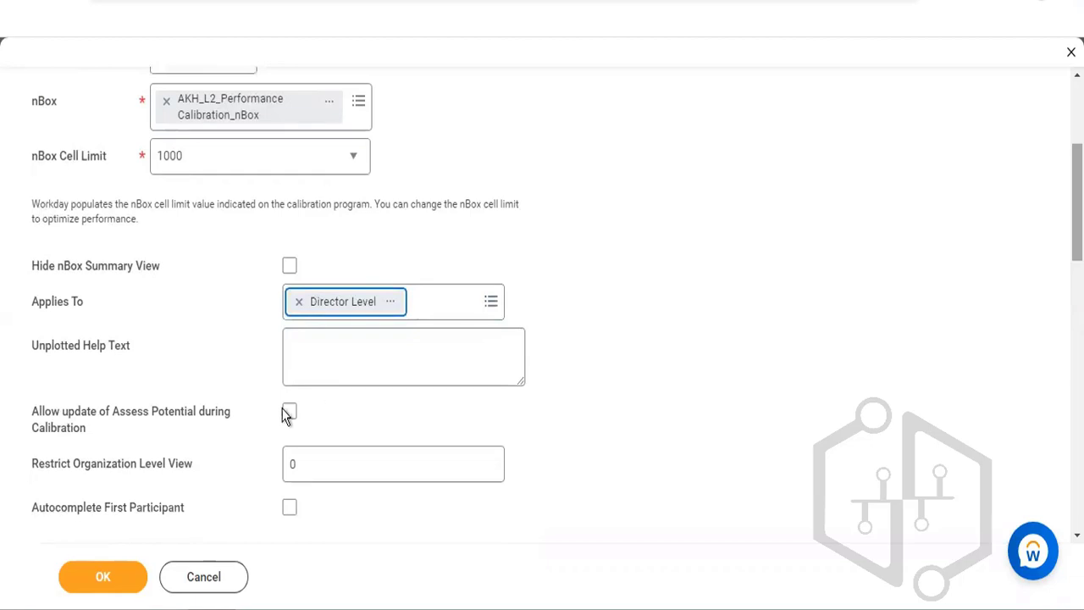
pyautogui.click(323, 361)
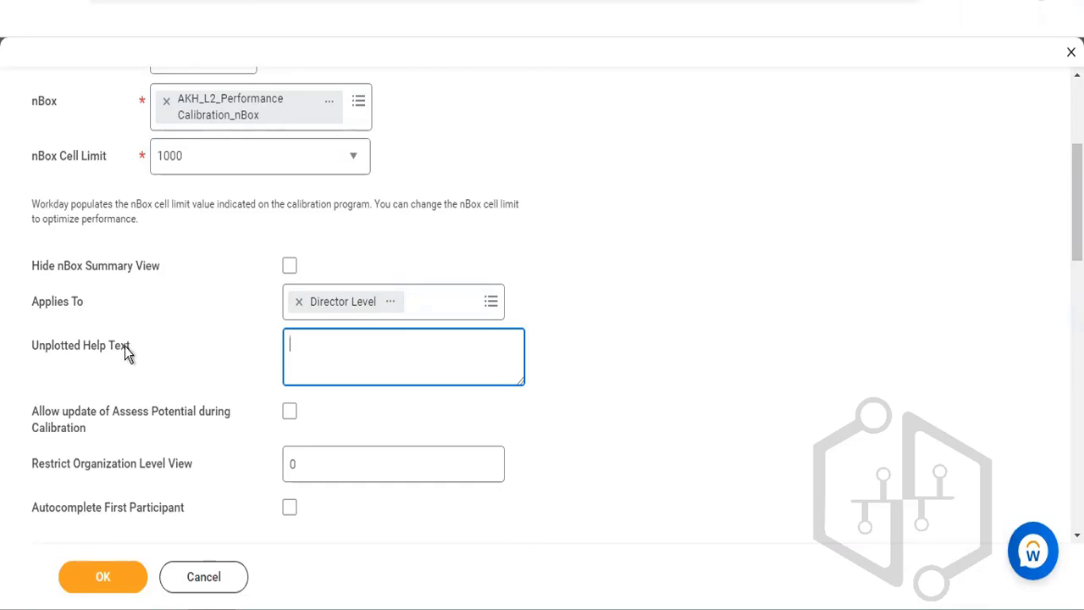
pyautogui.moveTo(127, 347); pyautogui.dragTo(86, 342)
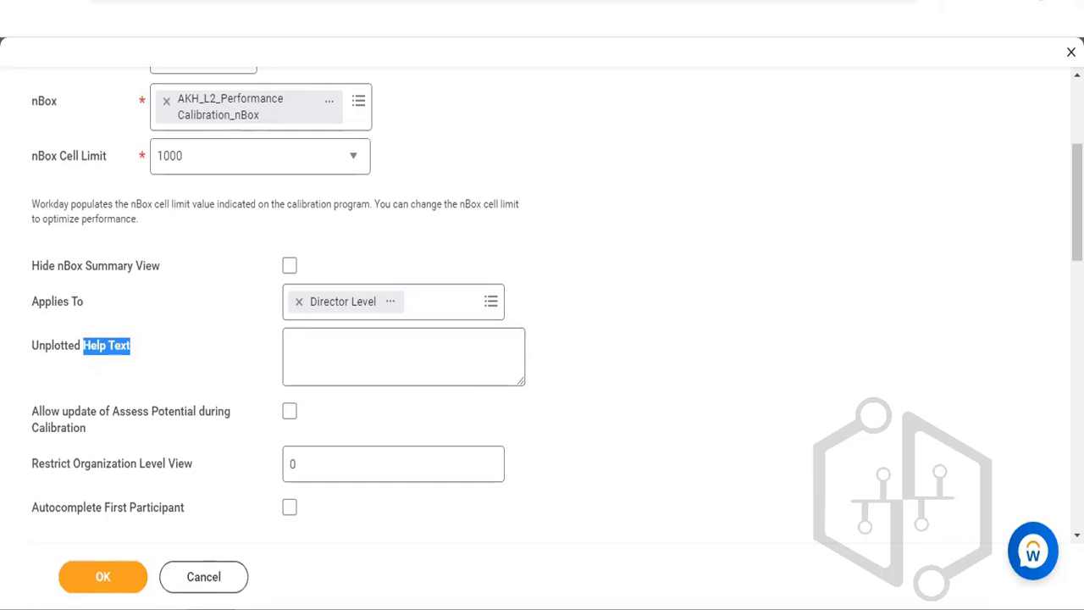
pyautogui.scroll(-1, 557, 314)
pyautogui.scroll(-3, 839, 249)
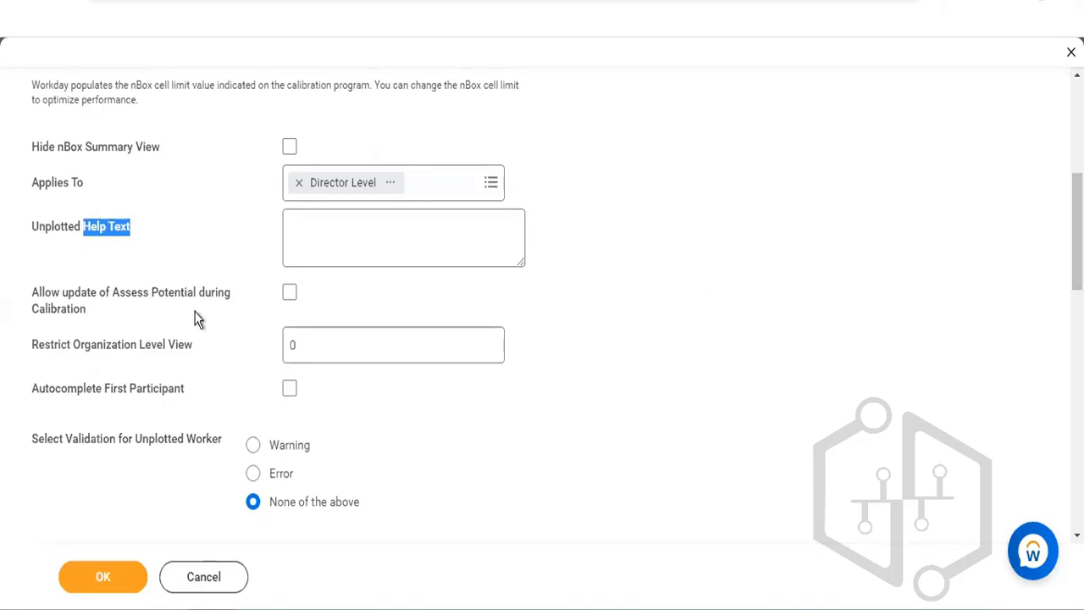
pyautogui.click(291, 298)
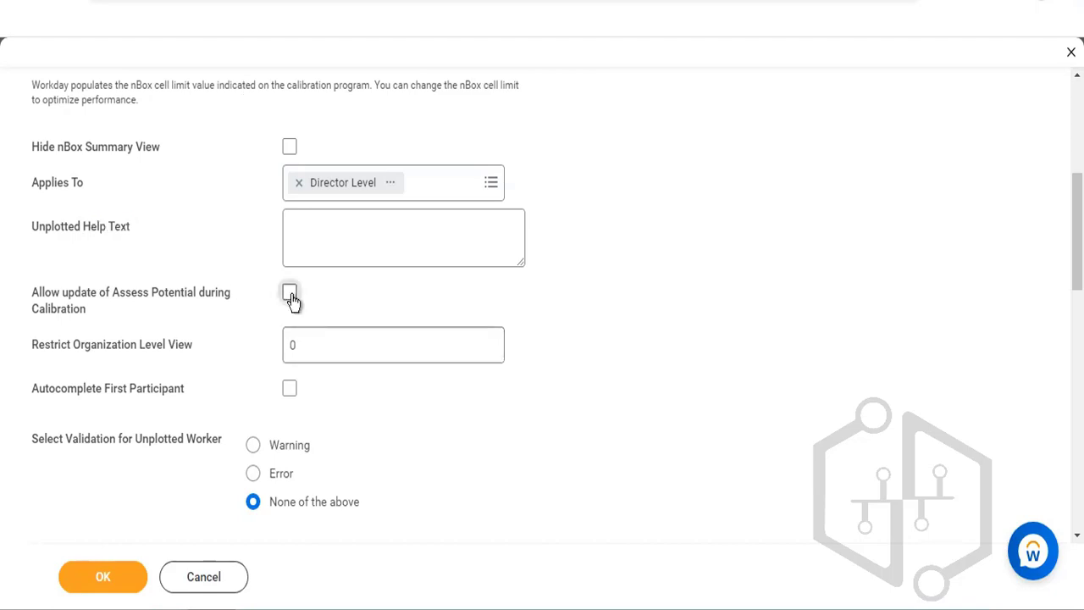
pyautogui.click(290, 296)
pyautogui.click(307, 341)
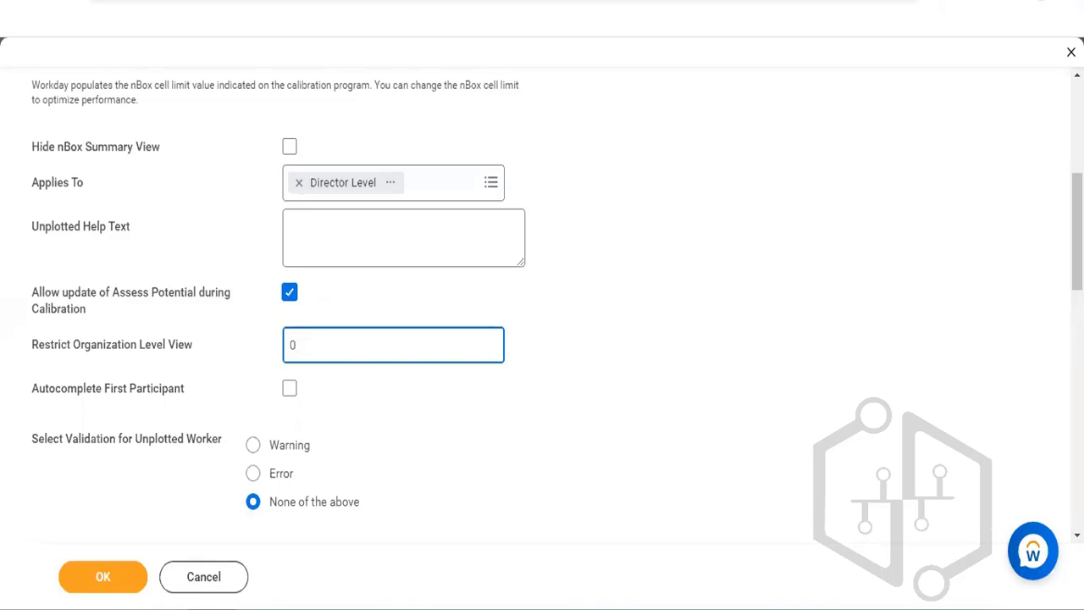
# Step: Switch to the AKH_L2_Performance Calibration_nBox custom report, decline restoring the recovered session and examine the report's row and column grouping
pyautogui.moveTo(1077, 231); pyautogui.dragTo(1077, 140)
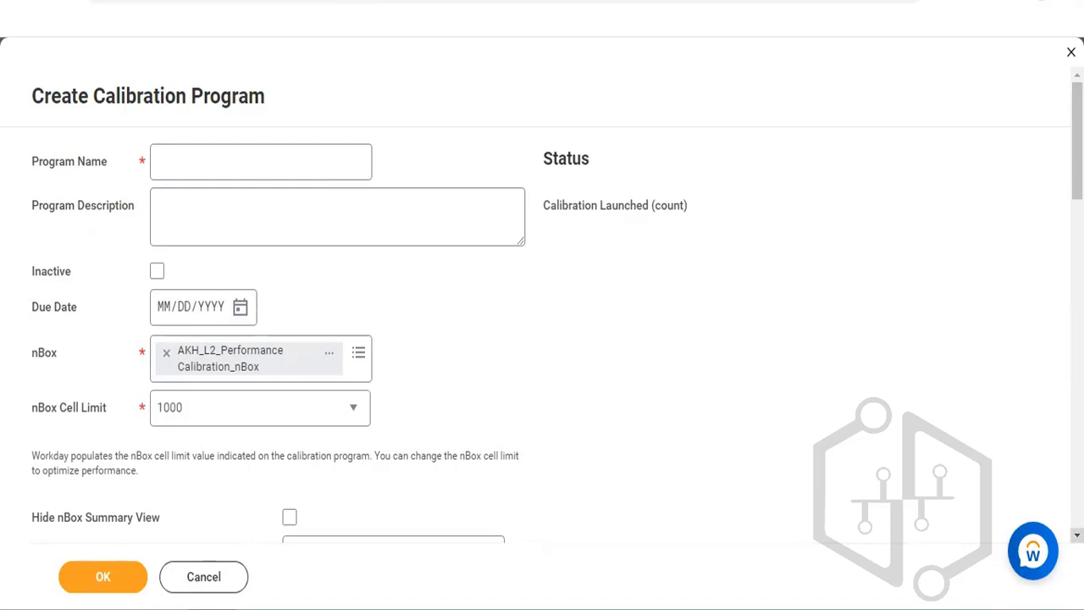
pyautogui.scroll(-1, 542, 305)
pyautogui.scroll(-8, 542, 305)
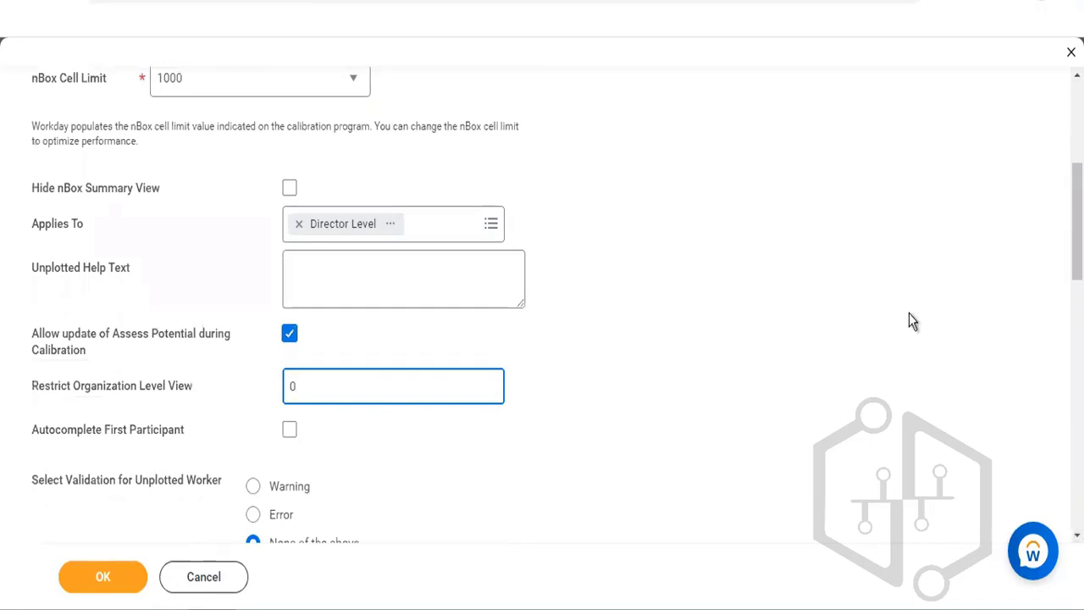
pyautogui.scroll(4, 486, 162)
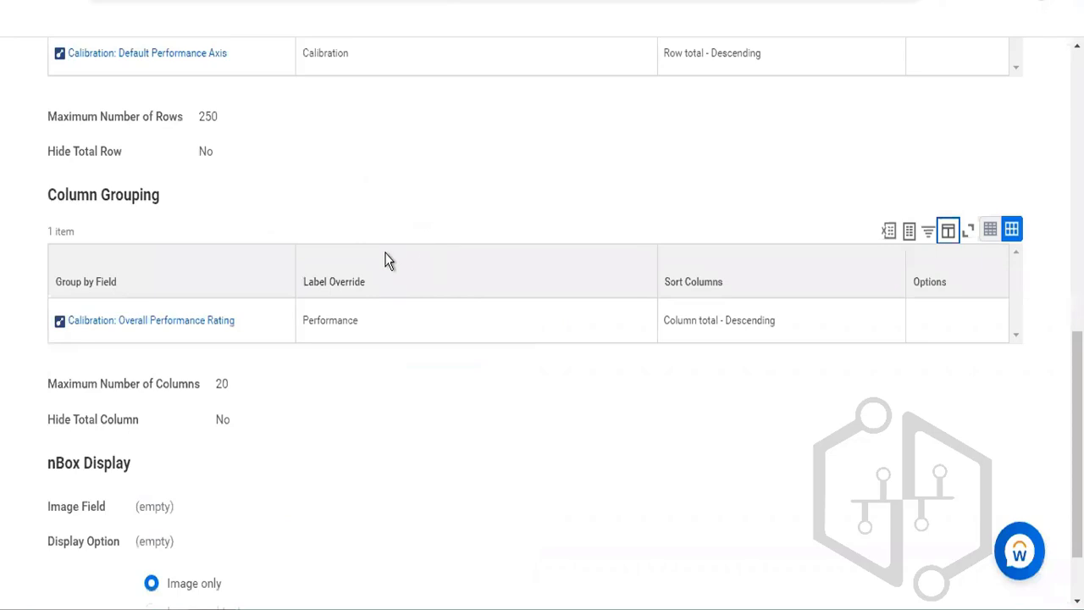
pyautogui.moveTo(1077, 445); pyautogui.dragTo(1078, 166)
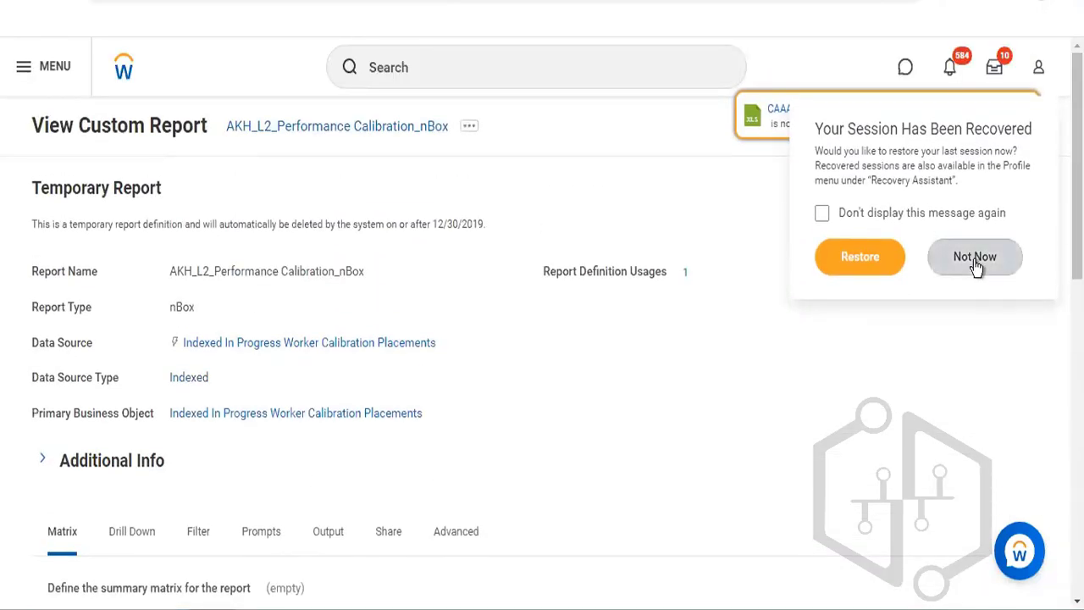
pyautogui.click(975, 269)
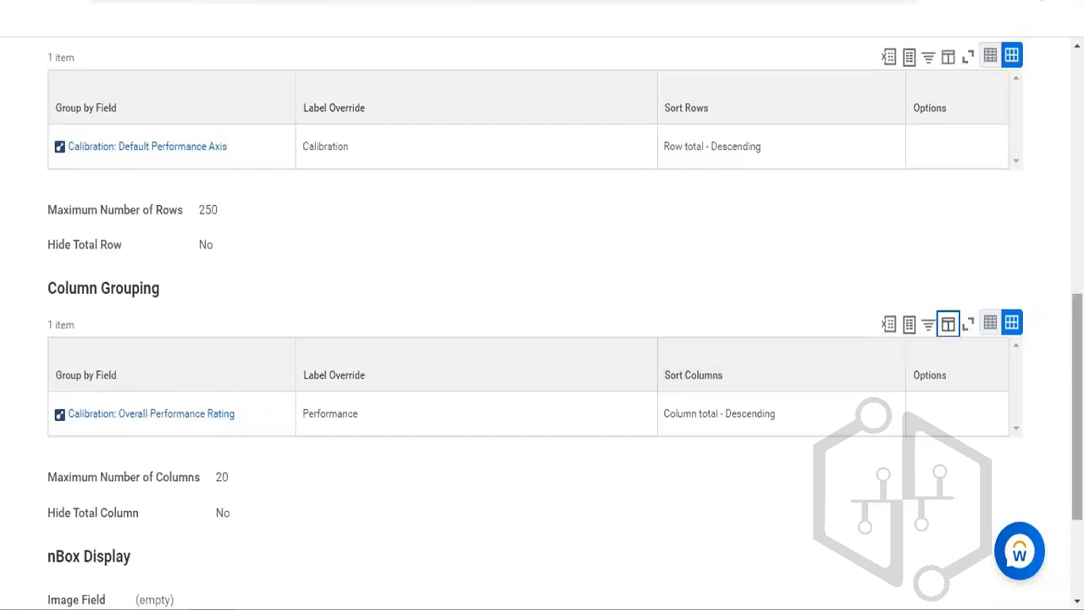
# Step: Examine the filter, sharing and output settings of the AKH_L2_Performance Calibration_nBox report
pyautogui.moveTo(1078, 406); pyautogui.dragTo(1078, 184)
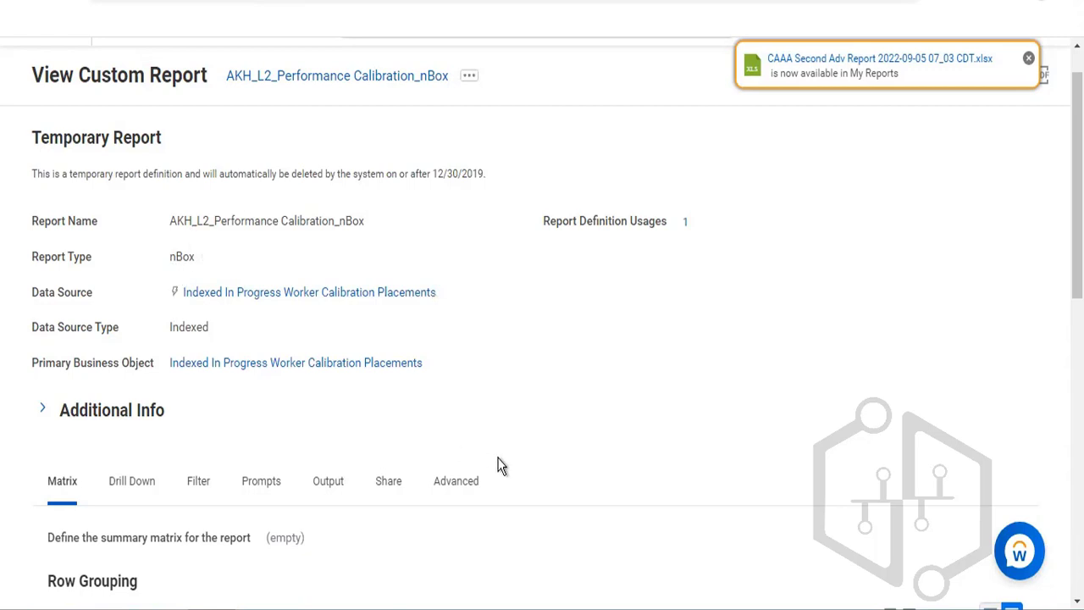
pyautogui.scroll(-1, 542, 322)
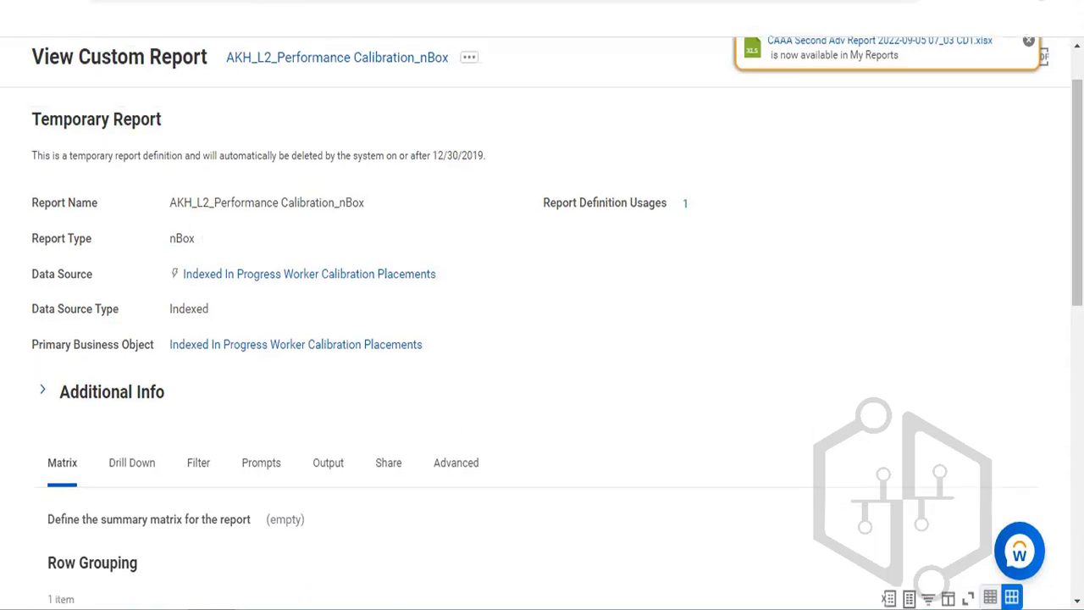
pyautogui.scroll(-3, 157, 384)
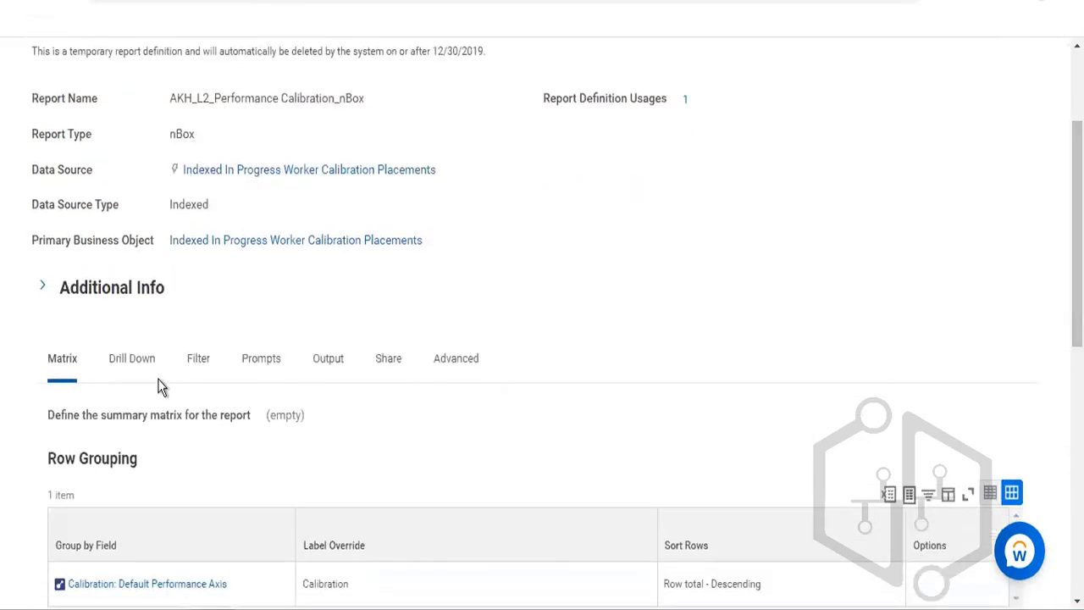
pyautogui.click(197, 364)
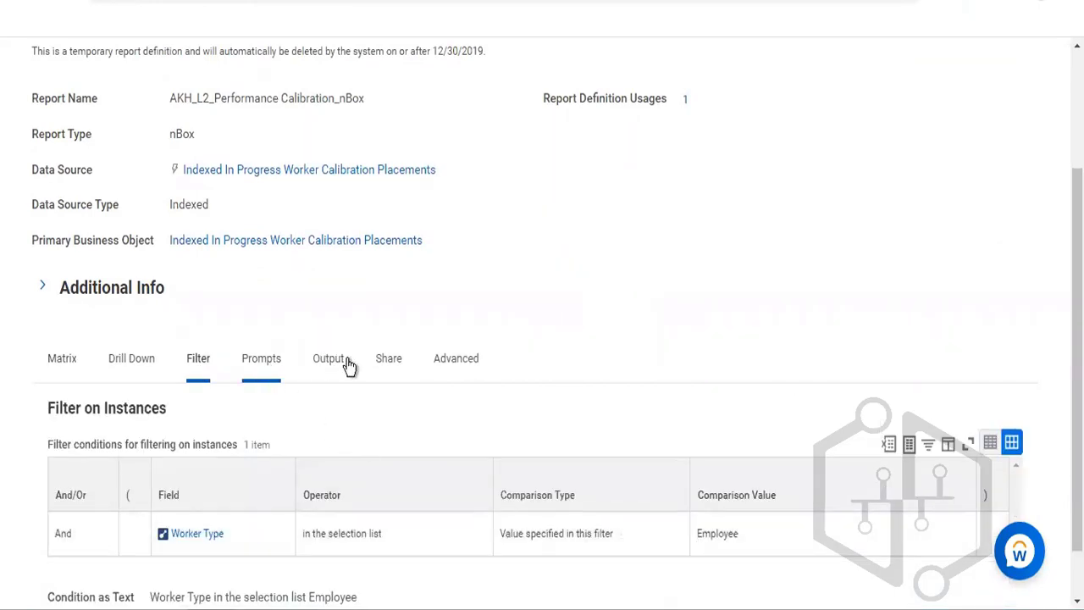
pyautogui.click(386, 367)
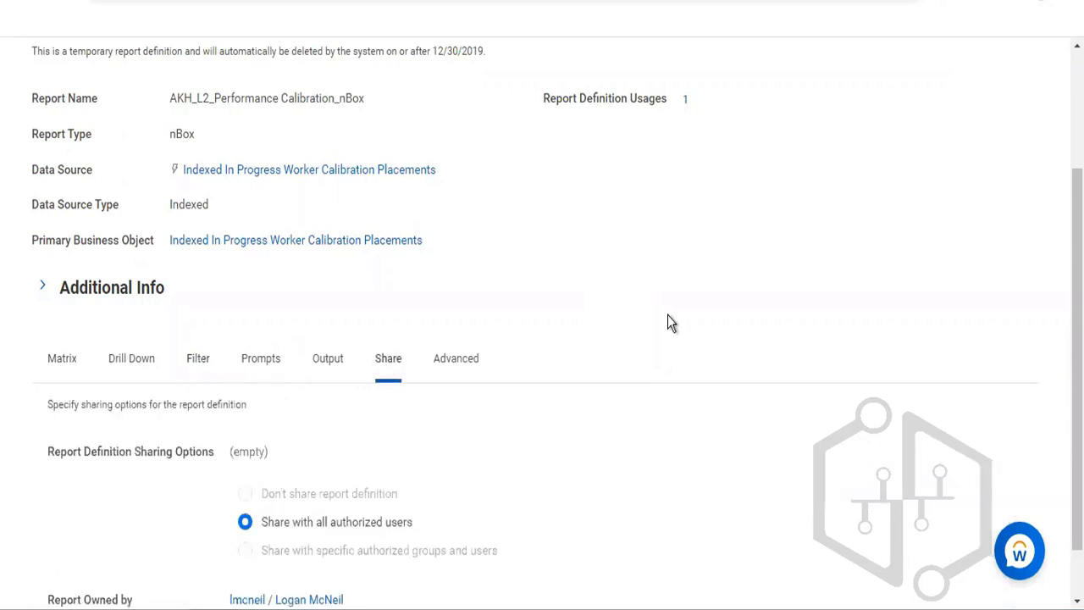
pyautogui.click(331, 366)
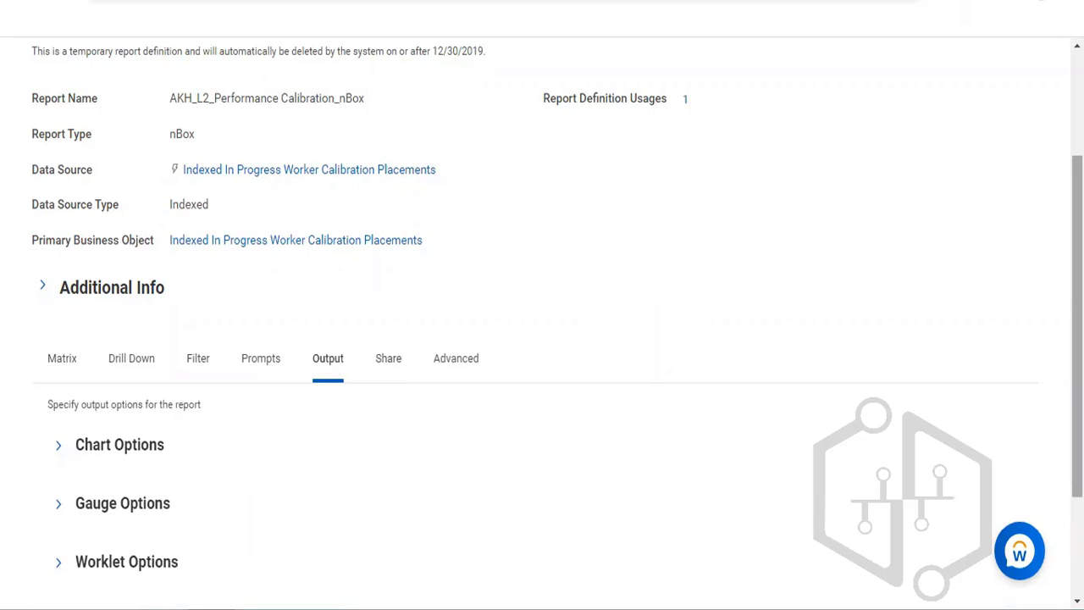
pyautogui.scroll(-3, 542, 322)
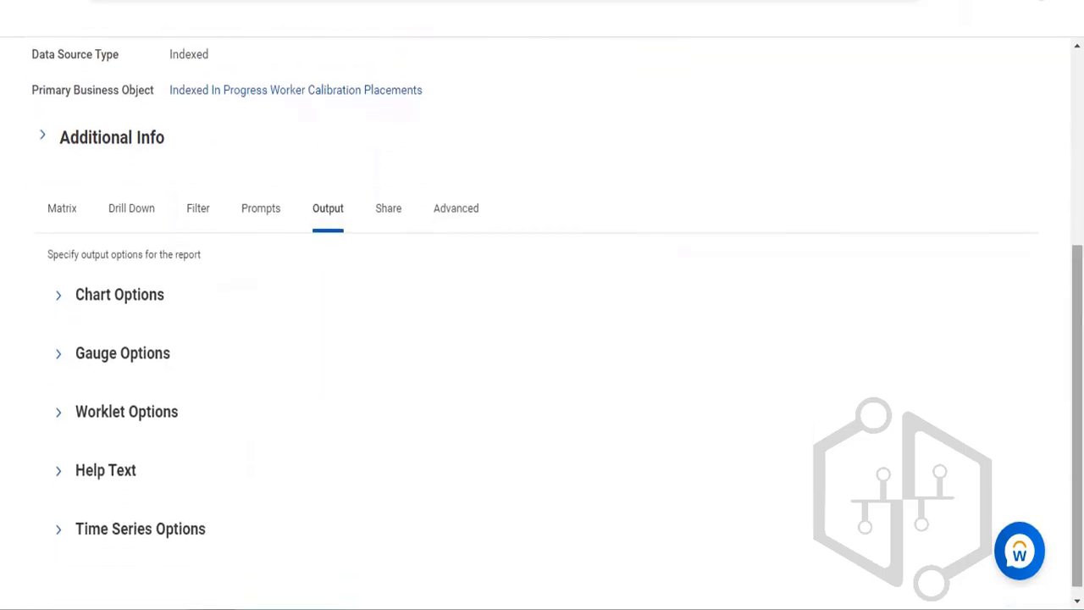
# Step: Review the report's matrix definition, including its row grouping, column grouping and nBox Display settings, alongside the calibration program form
pyautogui.click(57, 204)
pyautogui.scroll(-4, 542, 322)
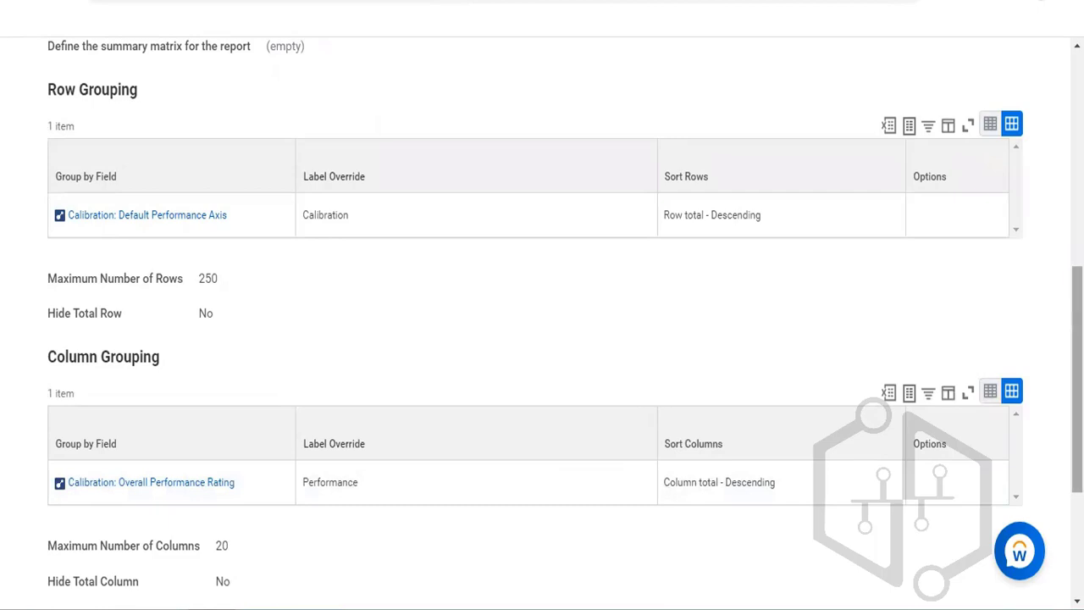
pyautogui.scroll(-2, 542, 322)
pyautogui.scroll(-2, 542, 322)
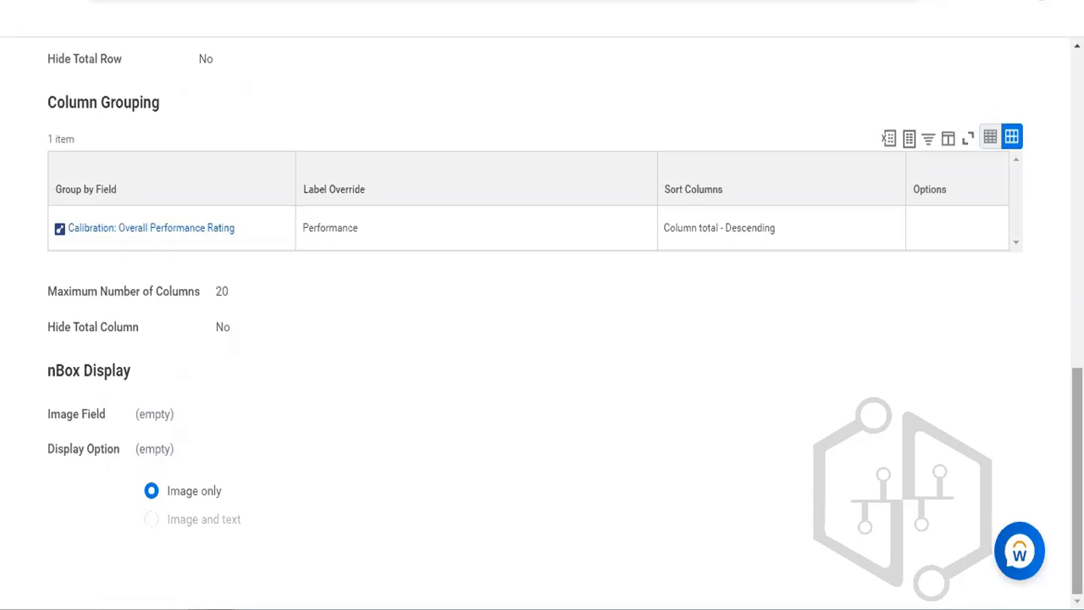
pyautogui.scroll(10, 565, 336)
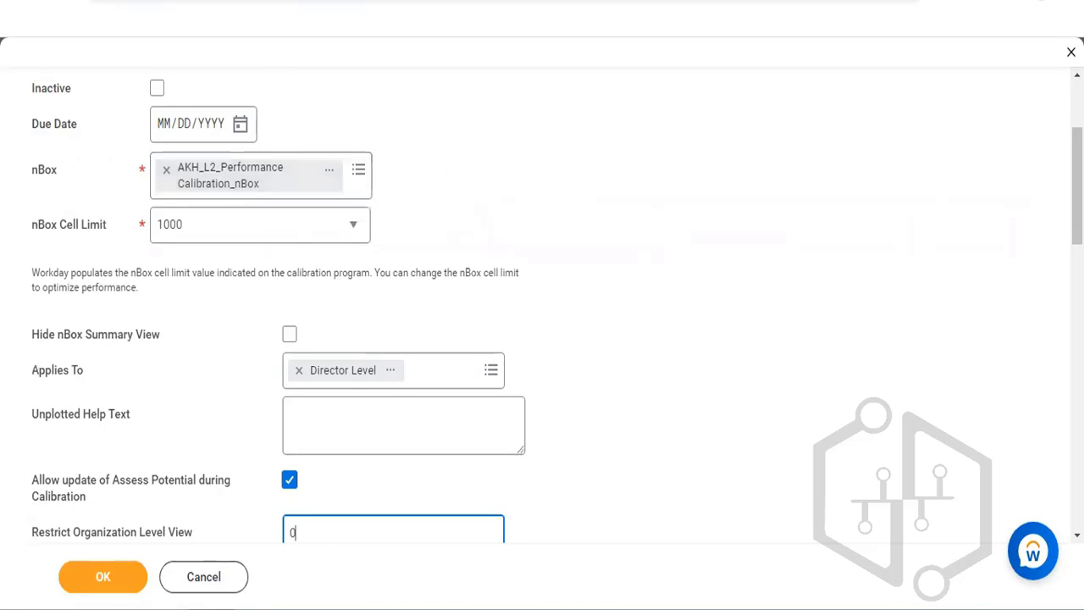
pyautogui.scroll(3, 935, 172)
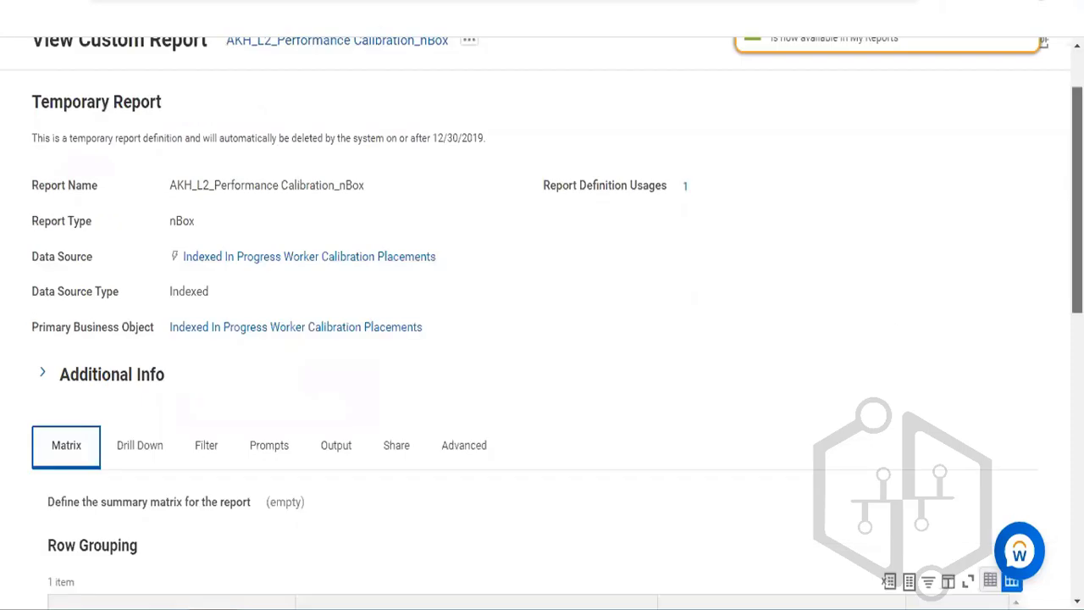
pyautogui.scroll(-5, 646, 398)
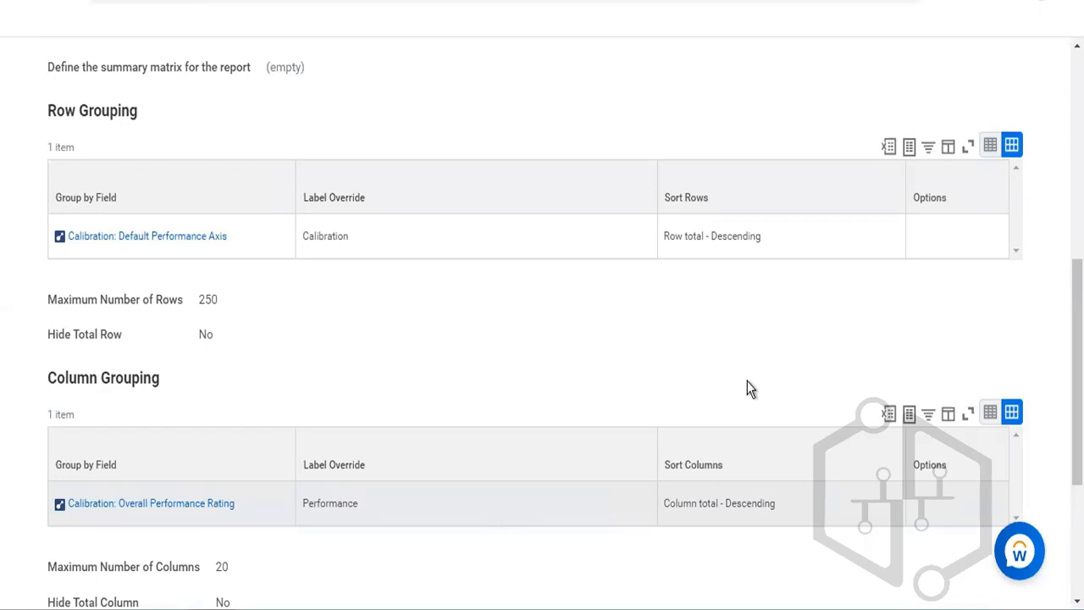
pyautogui.scroll(-2, 542, 322)
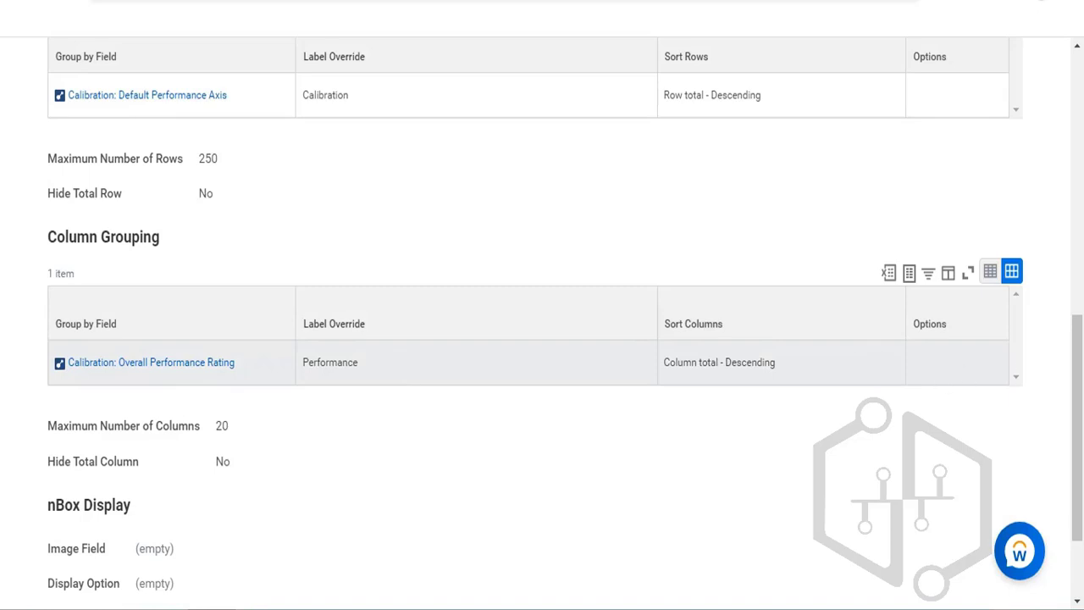
pyautogui.scroll(-2, 542, 322)
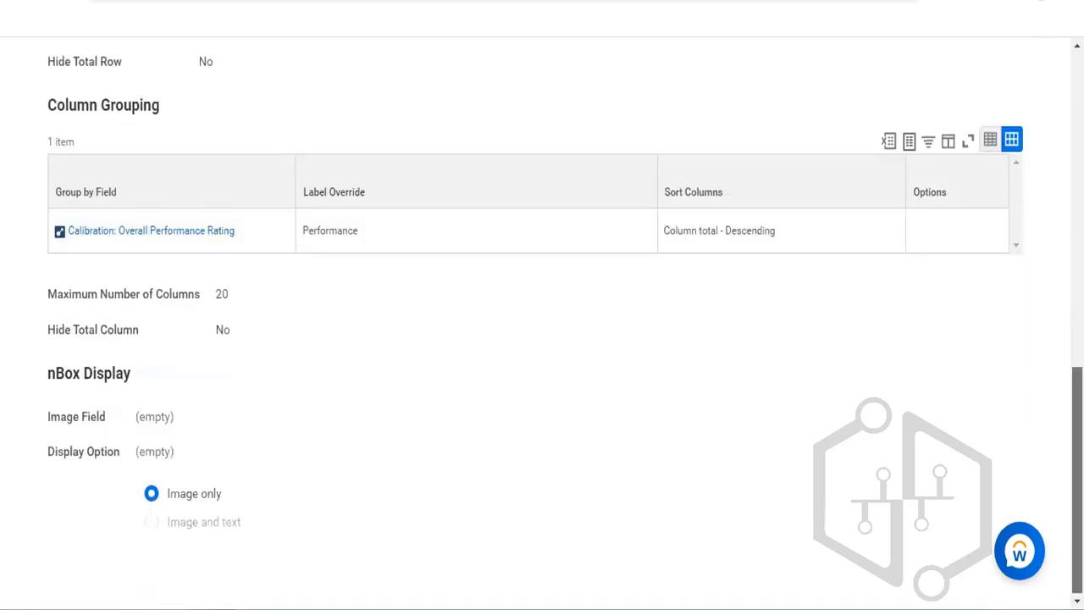
# Step: Return to the new calibration program, clear the Restrict Organization Level View value and enter 0 again
pyautogui.scroll(2, 288, 165)
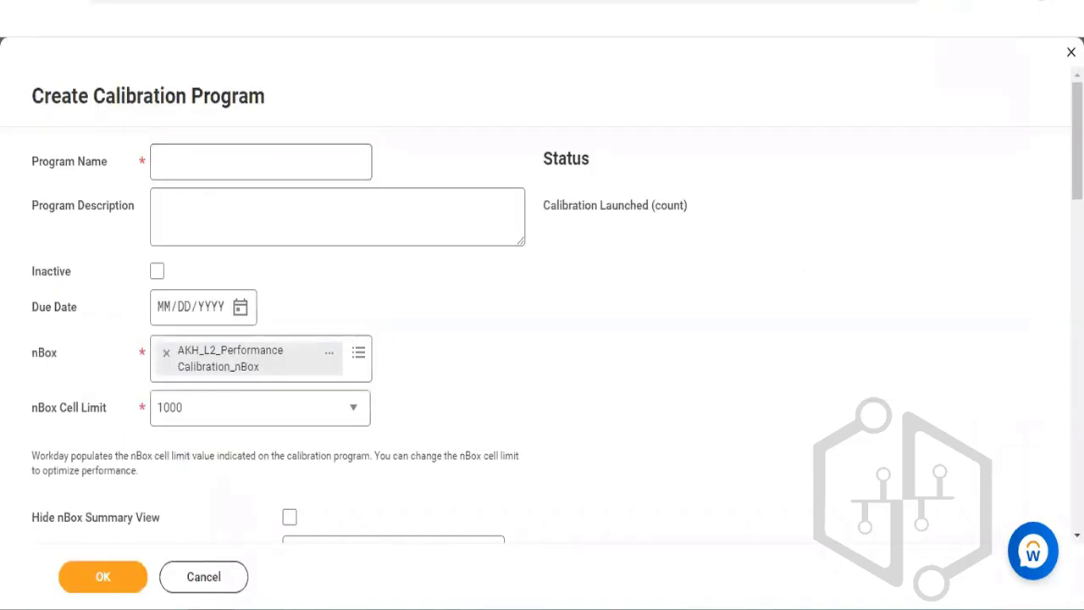
pyautogui.scroll(-2, 347, 326)
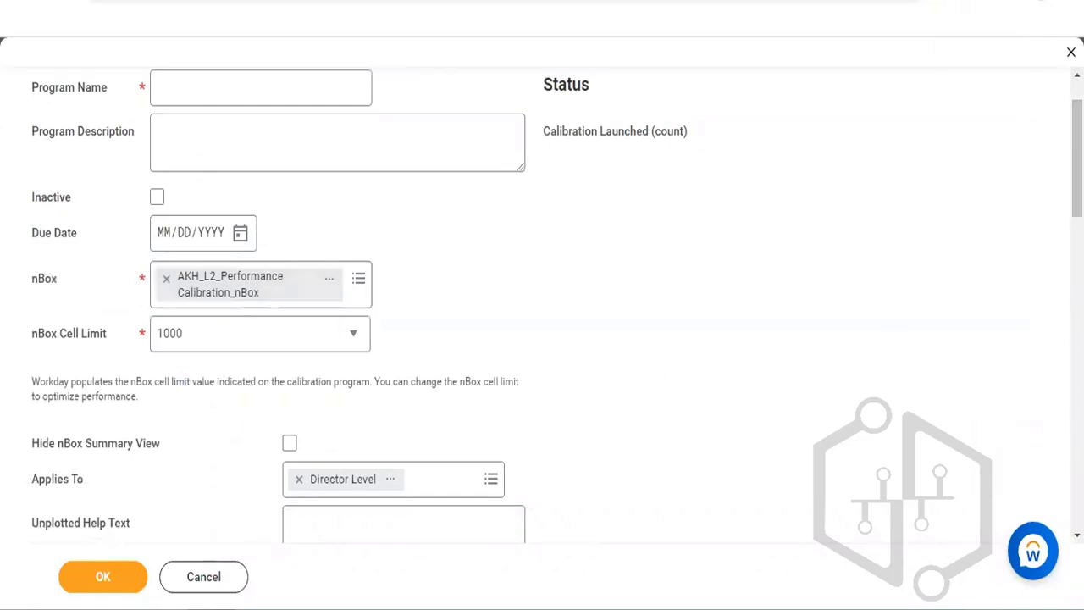
pyautogui.scroll(-2, 852, 350)
pyautogui.scroll(-5, 556, 317)
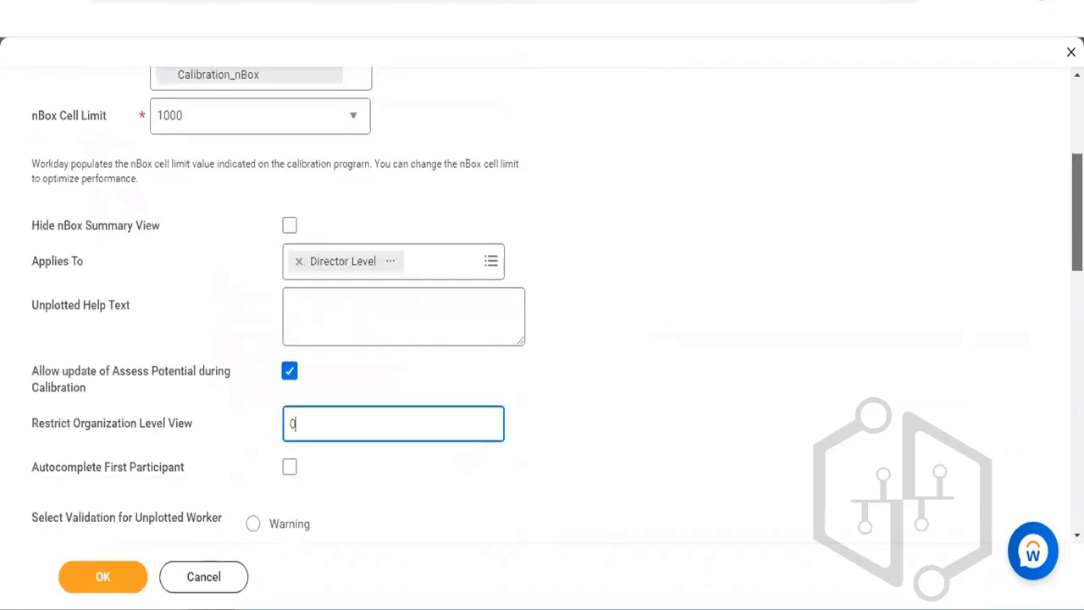
pyautogui.scroll(-2, 556, 317)
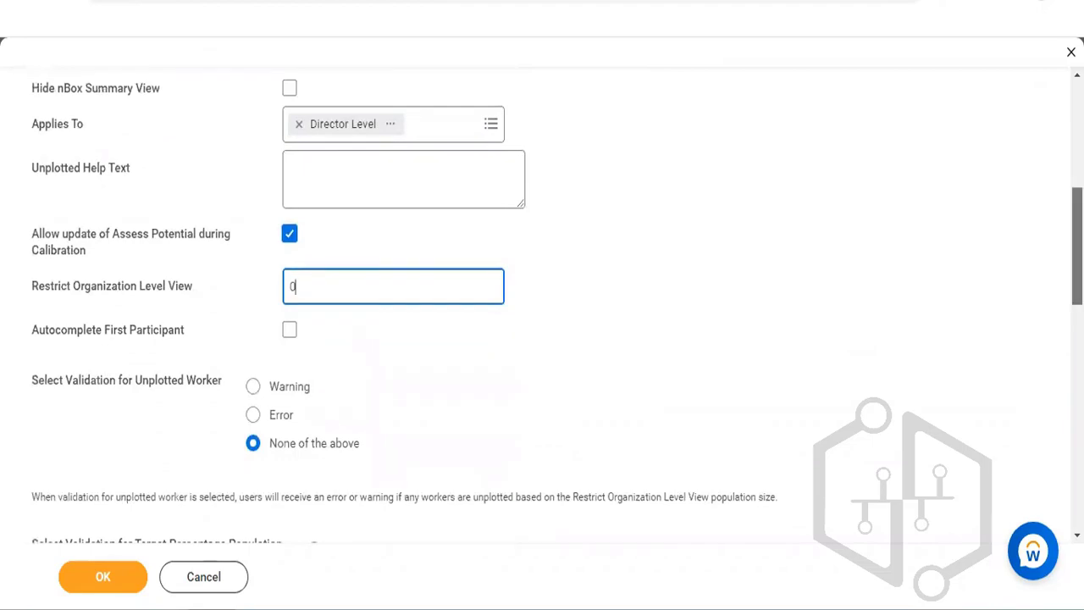
pyautogui.scroll(-3, 557, 318)
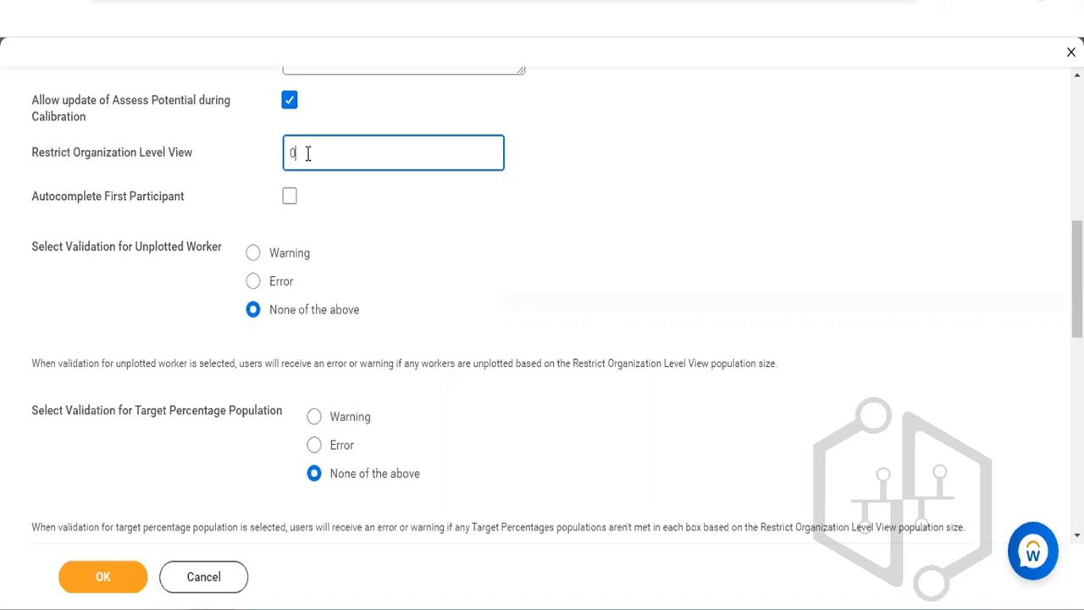
pyautogui.press('BackSpace')
pyautogui.write('0')
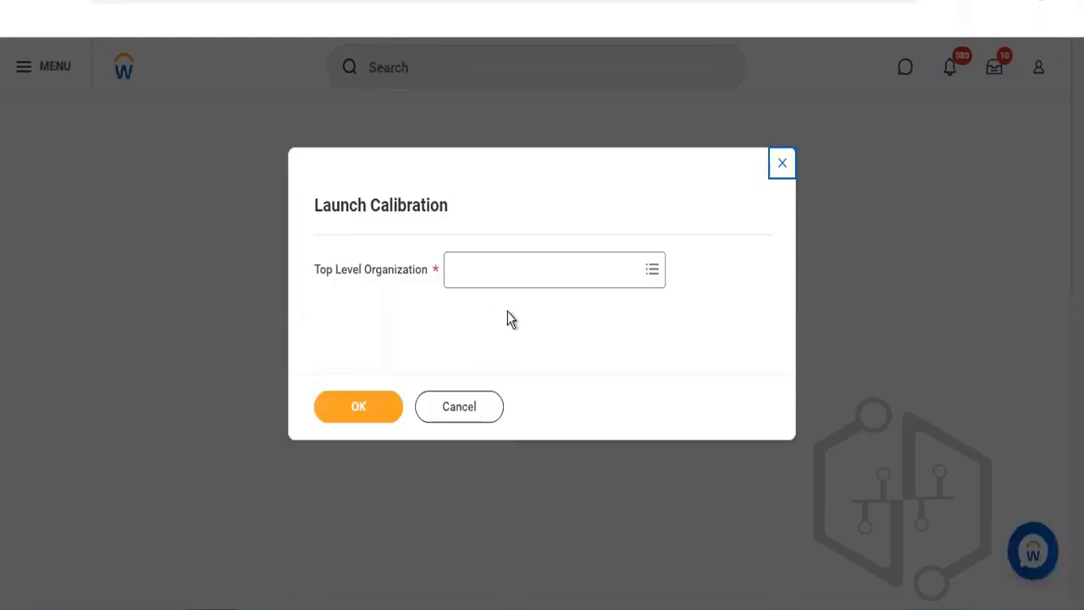
# Step: Start a calibration launch with the second Baker Street - London custom organization under Angel Healthcare as the Top Level Organization
pyautogui.click(501, 275)
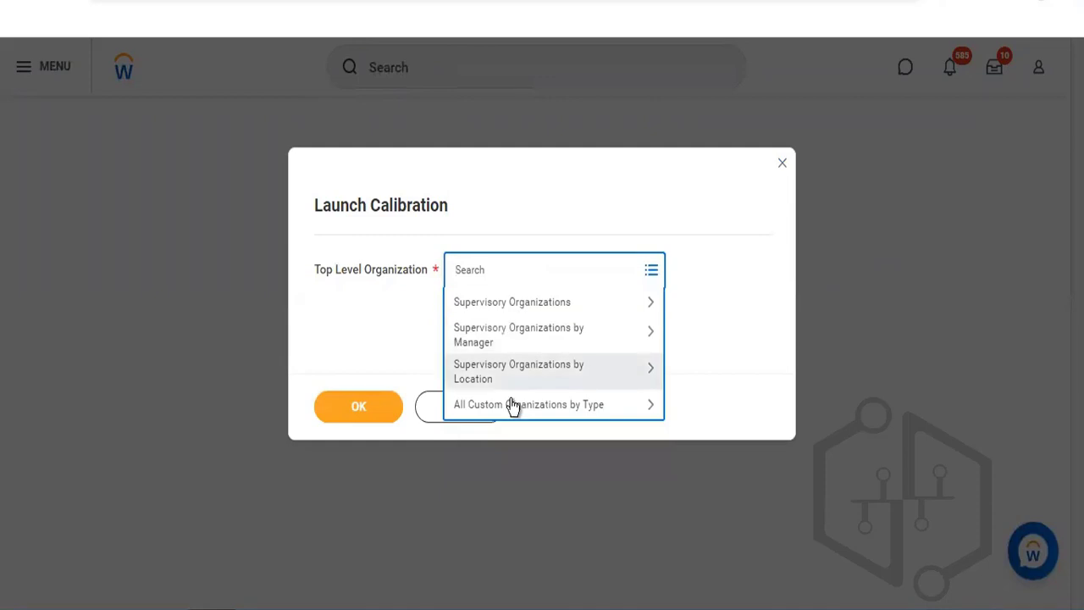
pyautogui.click(512, 406)
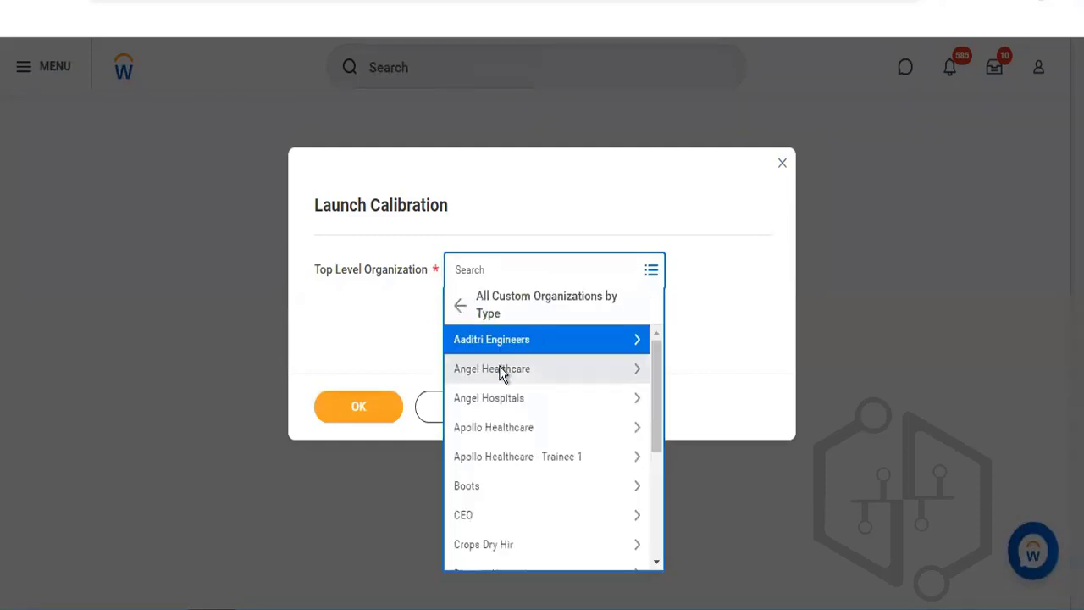
pyautogui.click(501, 371)
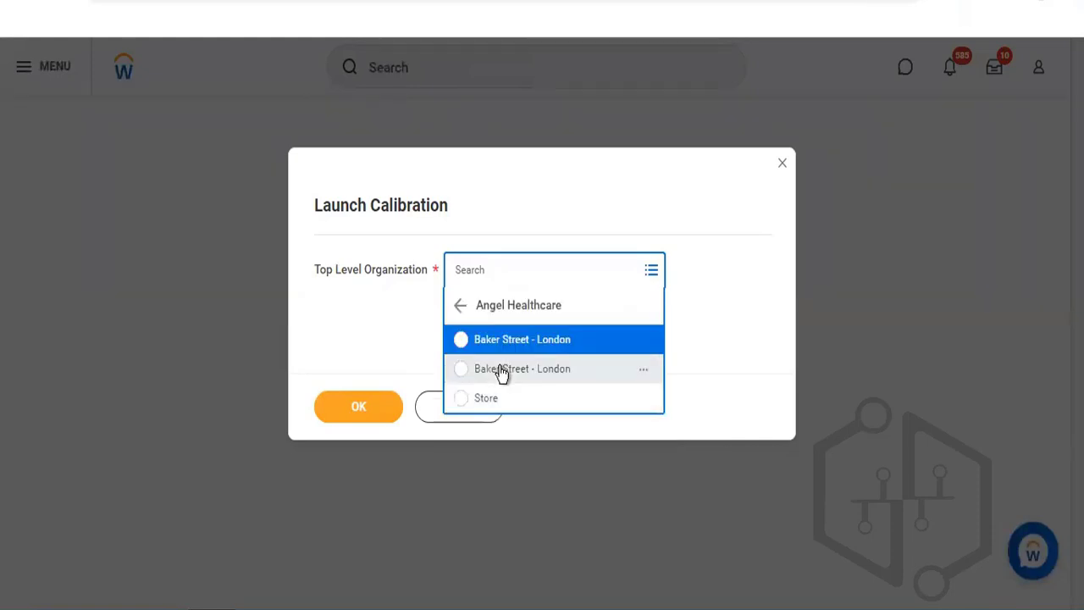
pyautogui.click(499, 370)
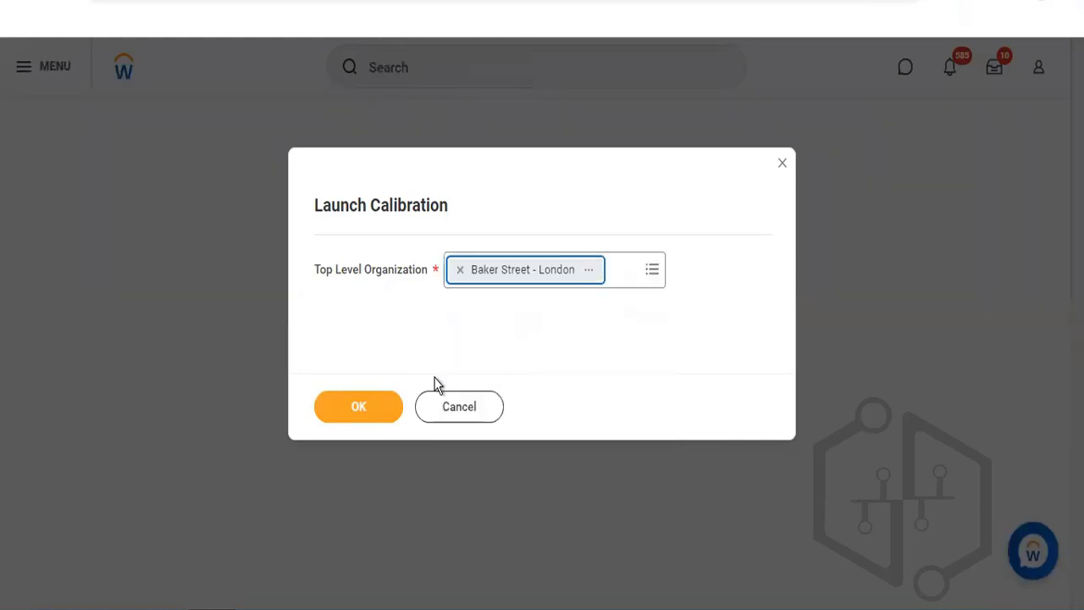
pyautogui.click(370, 412)
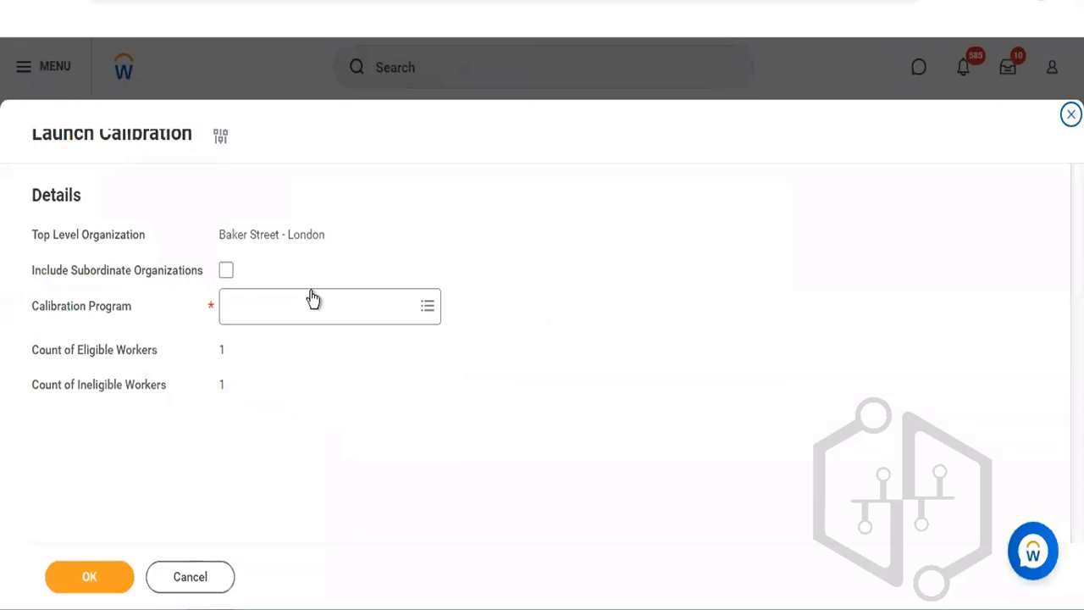
# Step: Select Global Support Calibration RNRK as the calibration program and launch the calibration for Baker Street - London
pyautogui.click(313, 301)
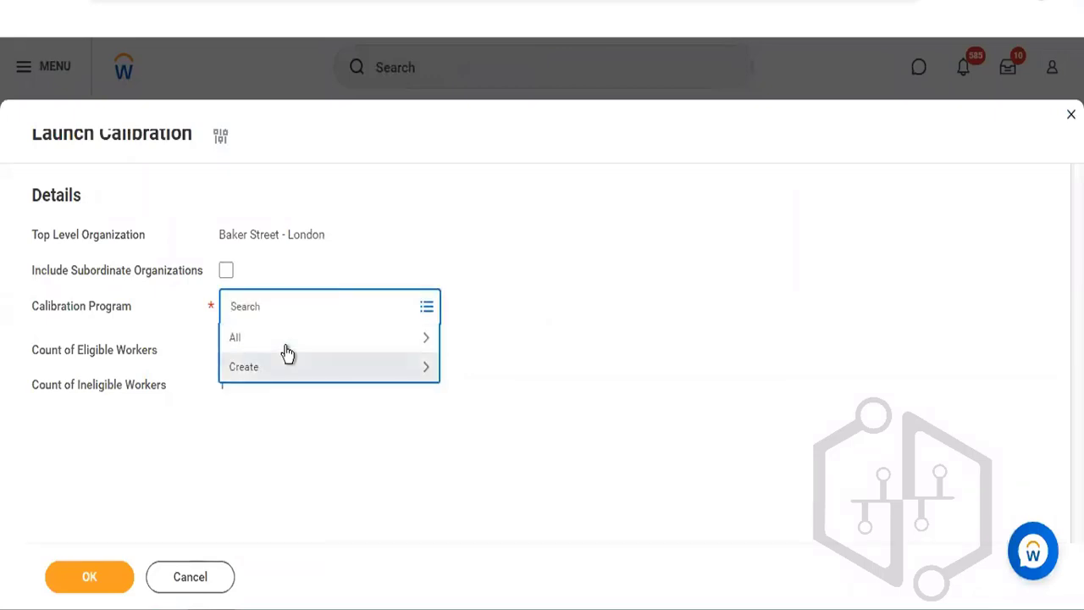
pyautogui.click(284, 343)
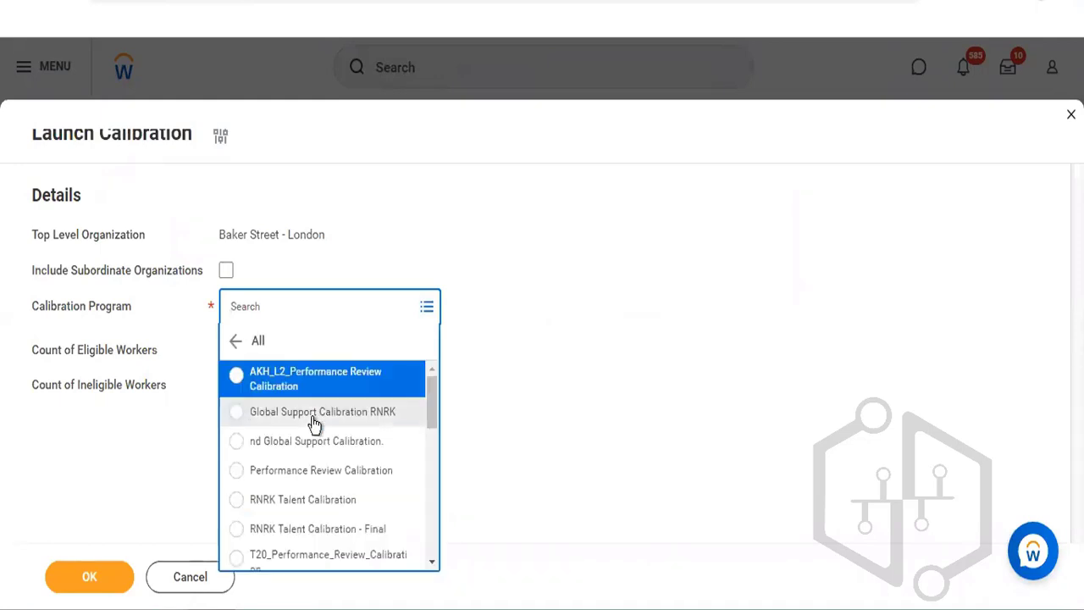
pyautogui.click(312, 415)
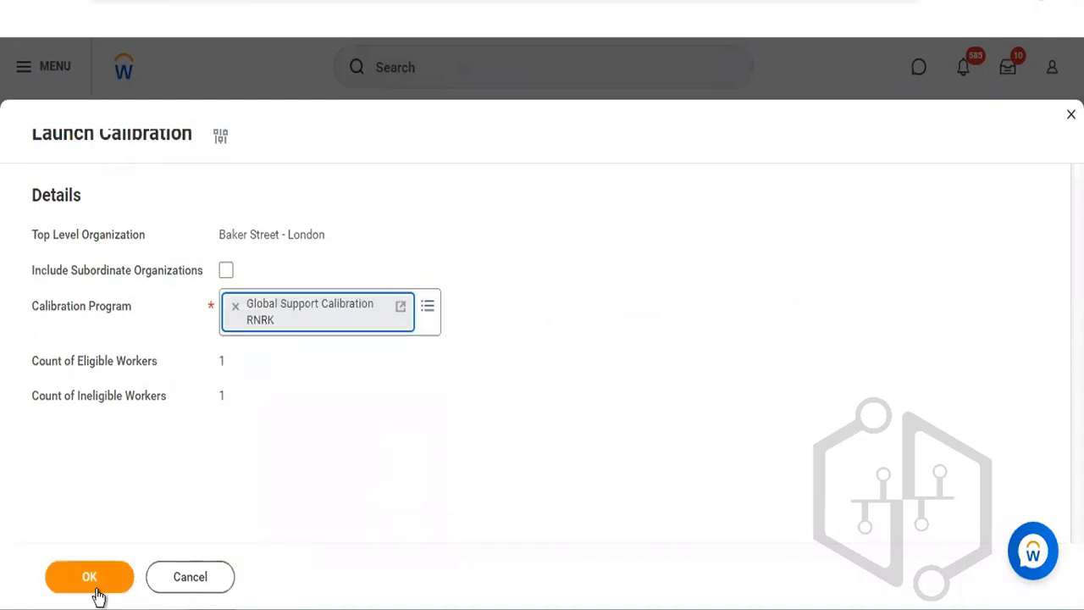
pyautogui.click(95, 588)
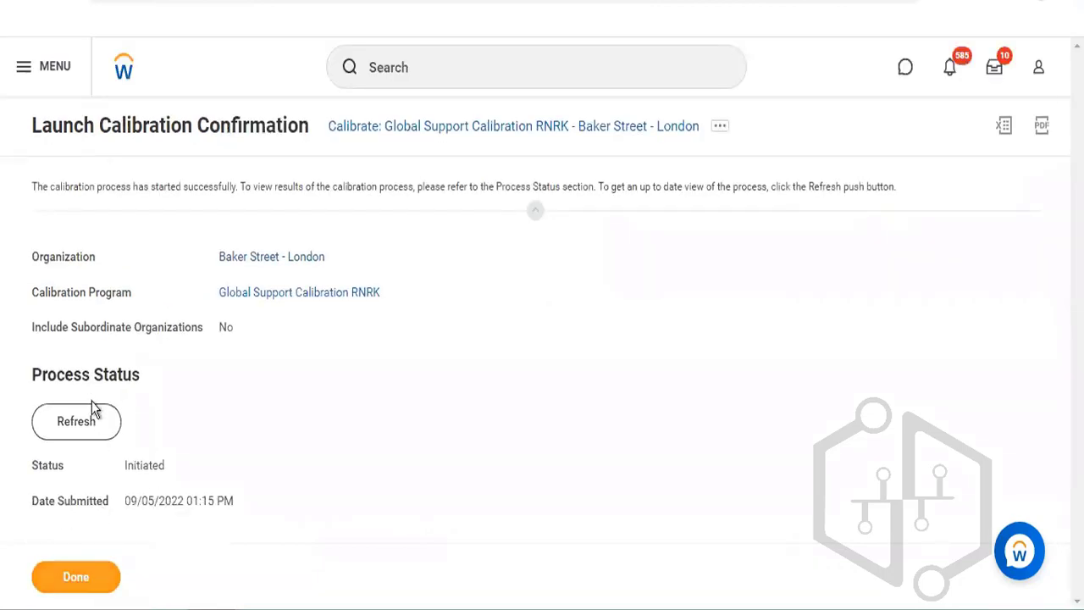
# Step: Open the Global Support Calibration RNRK program in a new tab and examine its settings and row and column value mappings
pyautogui.rightClick(317, 302)
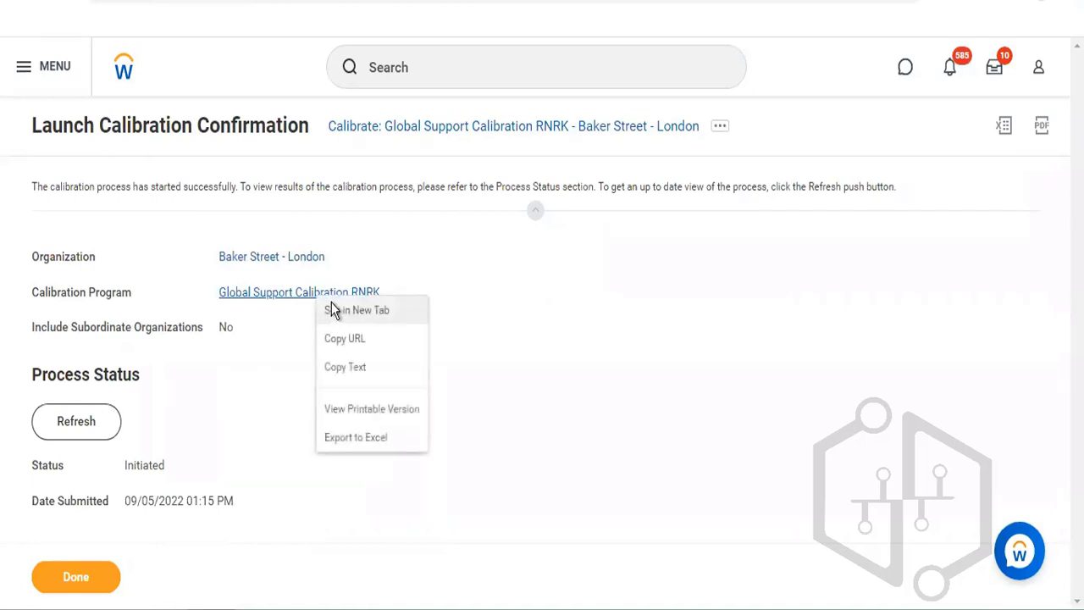
pyautogui.click(331, 306)
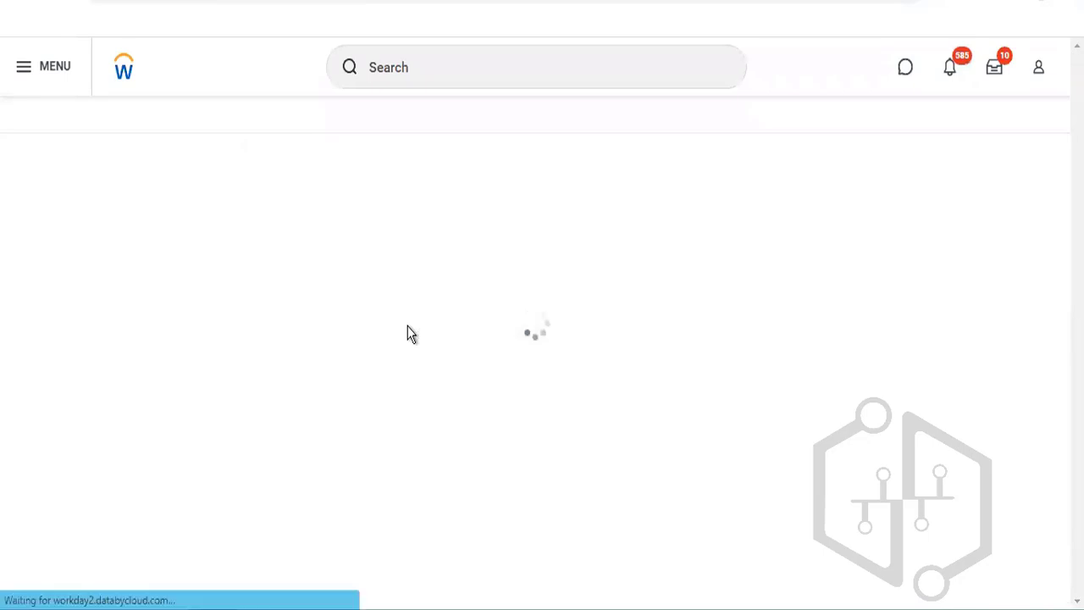
pyautogui.scroll(-10, 408, 327)
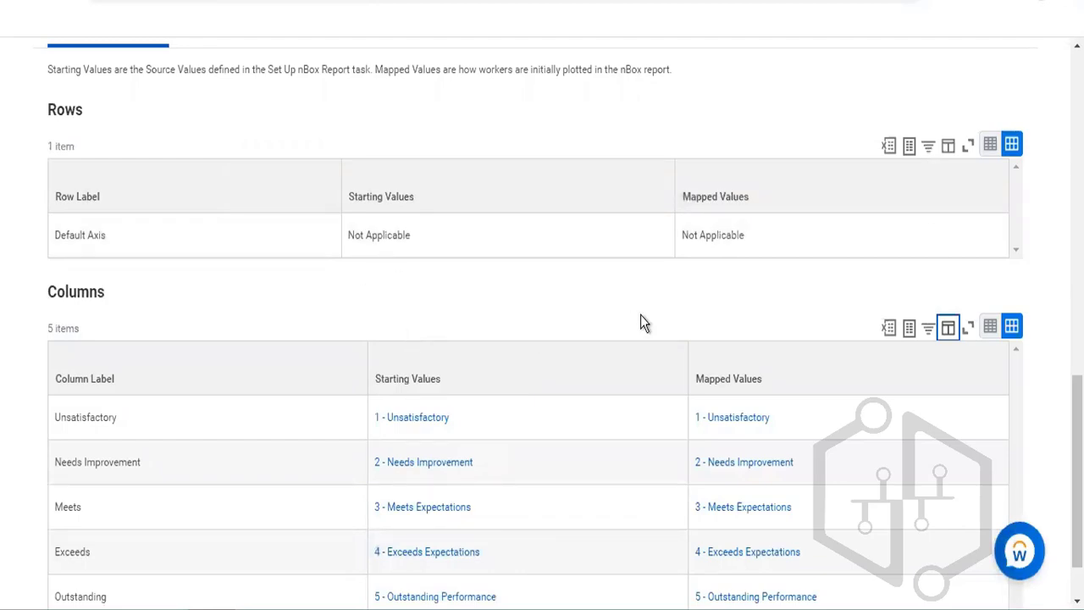
pyautogui.scroll(10, 542, 339)
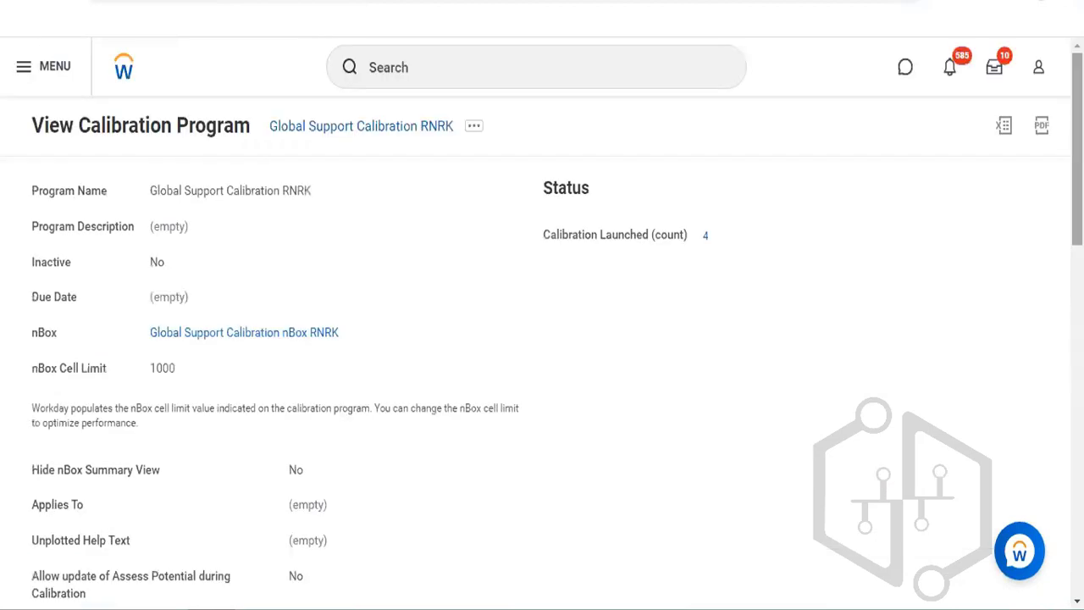
pyautogui.scroll(-1, 542, 338)
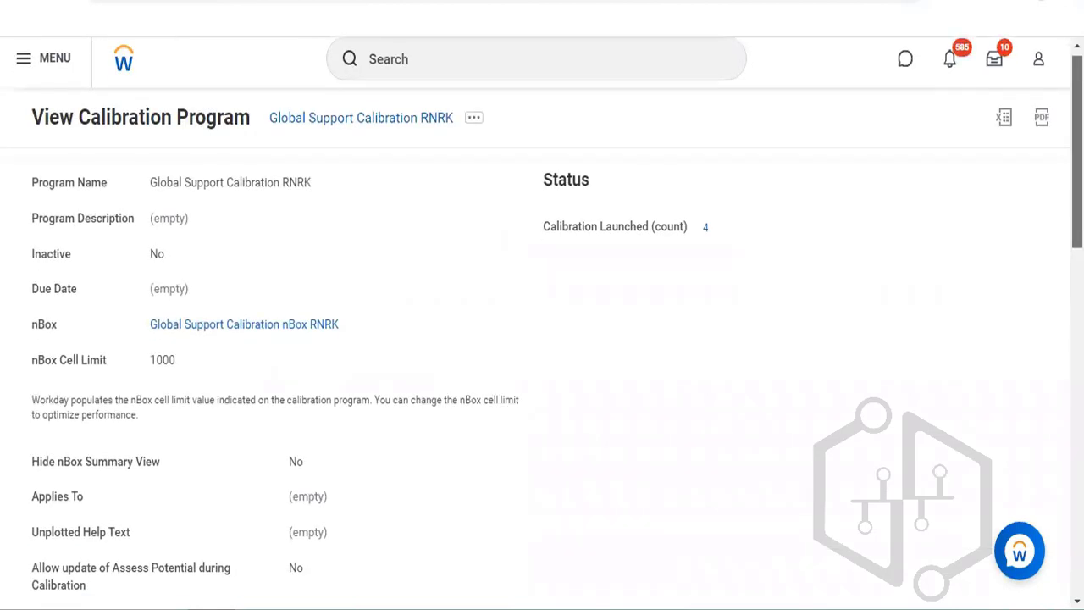
pyautogui.scroll(-4, 542, 339)
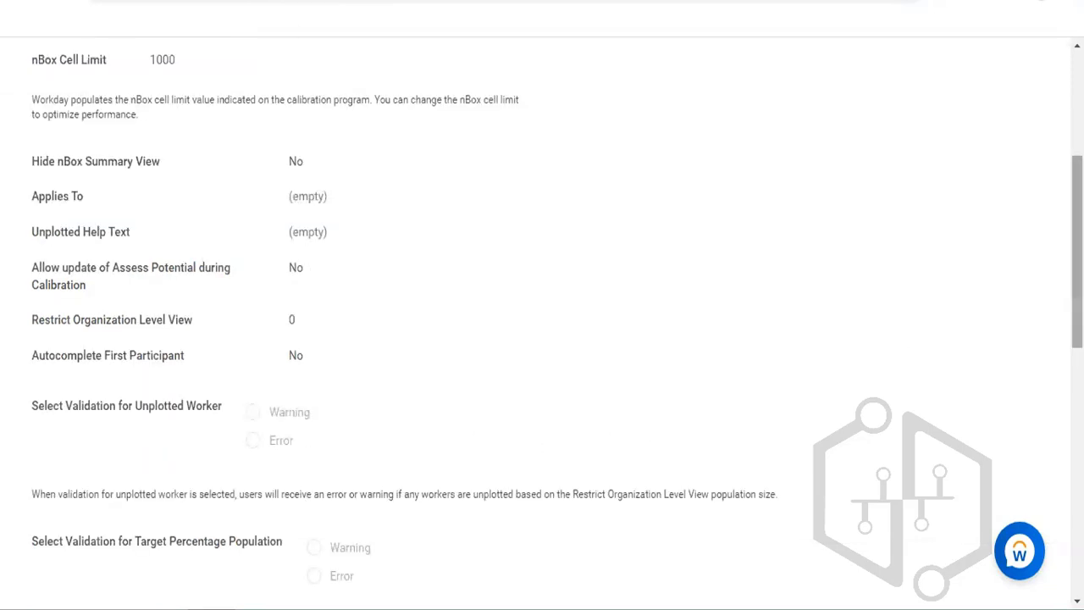
# Step: Review the Global Support Calibration RNRK program's general settings, Restrict Organization Level View, and the unplotted worker and target percentage population validation options
pyautogui.moveTo(1078, 251); pyautogui.dragTo(1078, 290)
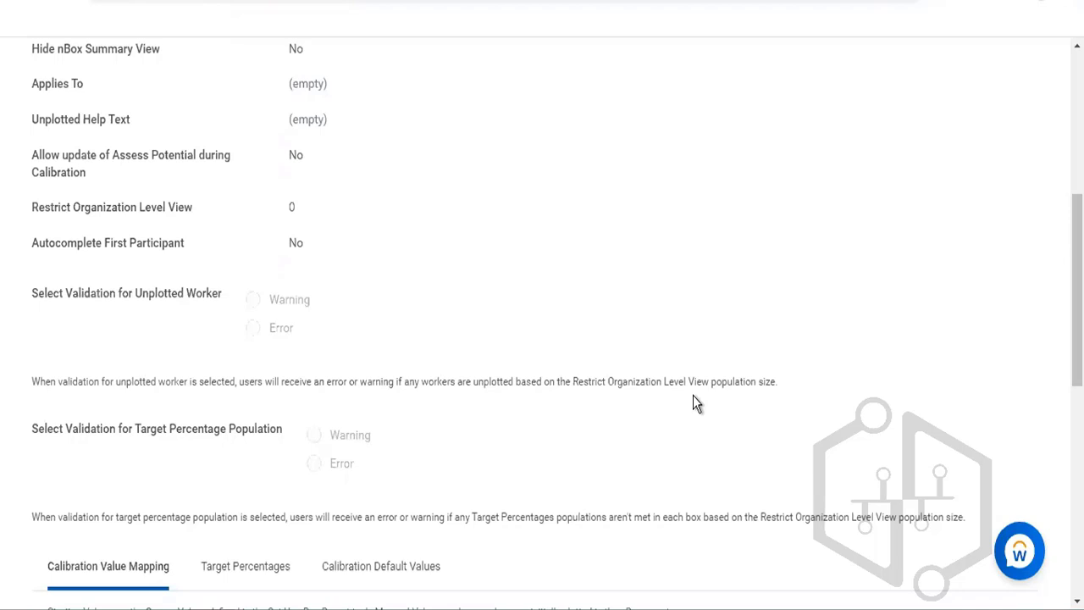
pyautogui.scroll(-1, 693, 403)
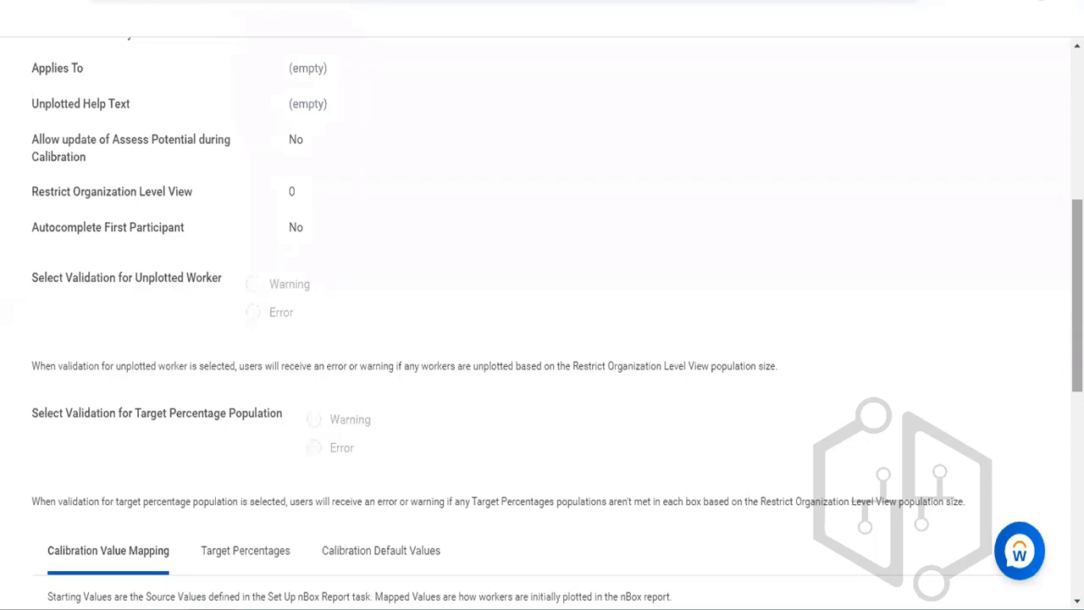
pyautogui.scroll(5, 542, 339)
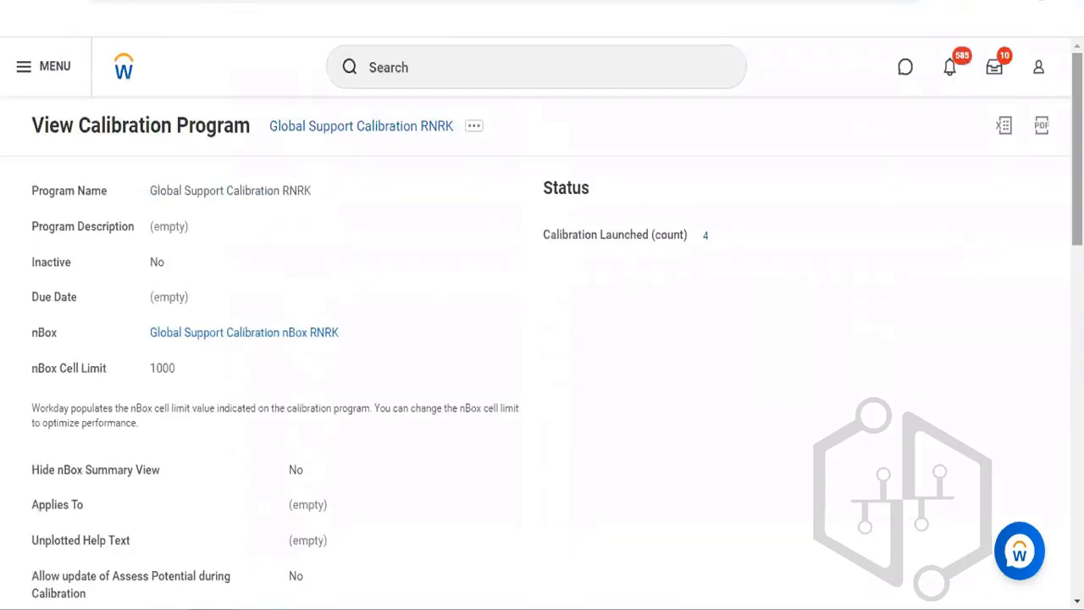
pyautogui.scroll(-3, 542, 322)
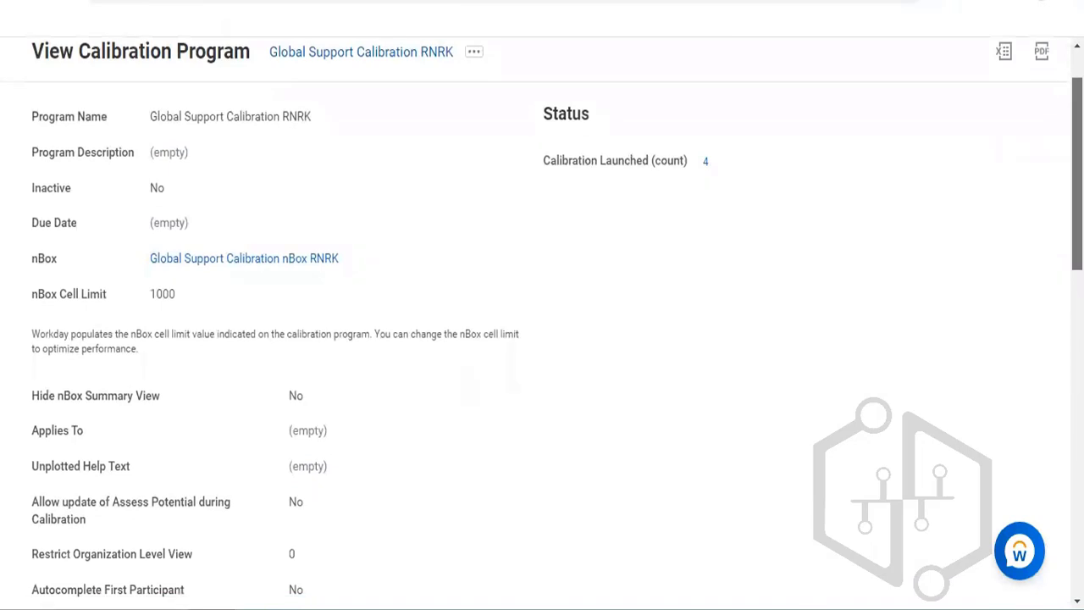
pyautogui.scroll(-2, 542, 322)
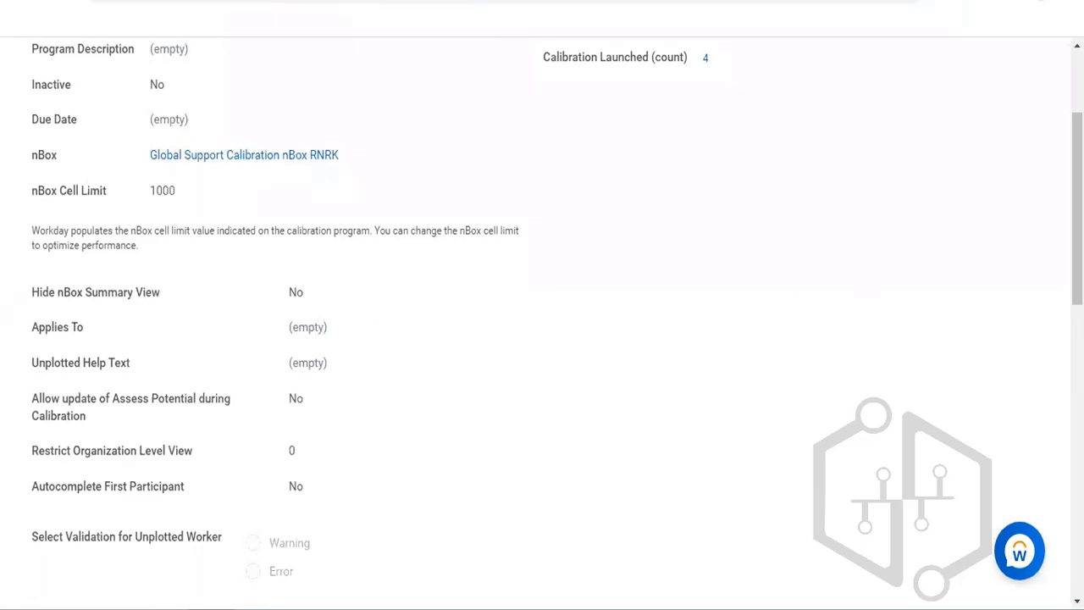
pyautogui.scroll(-3, 559, 432)
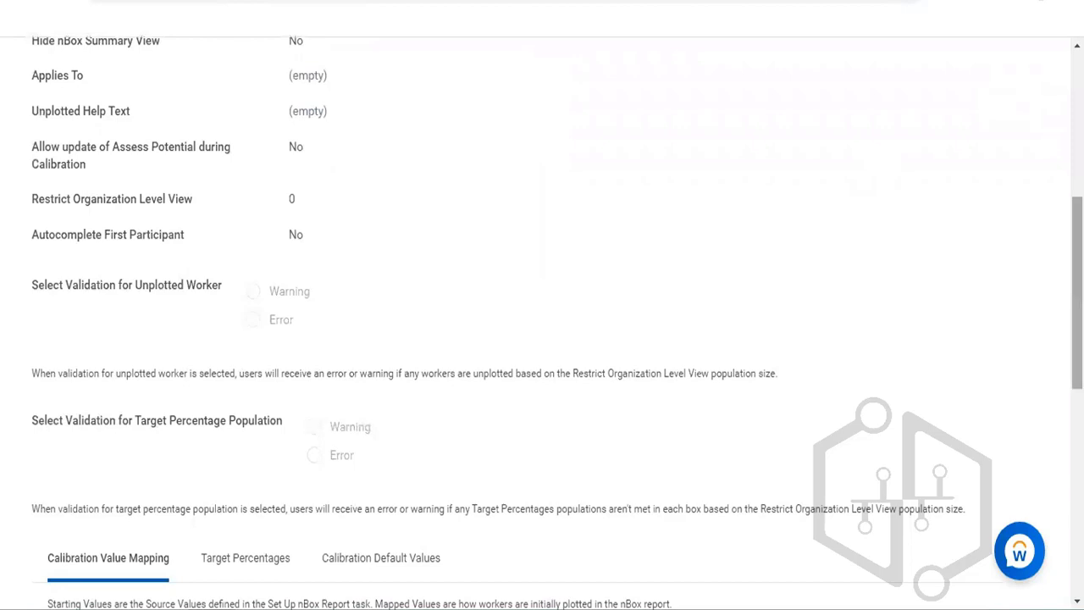
pyautogui.scroll(-1, 556, 322)
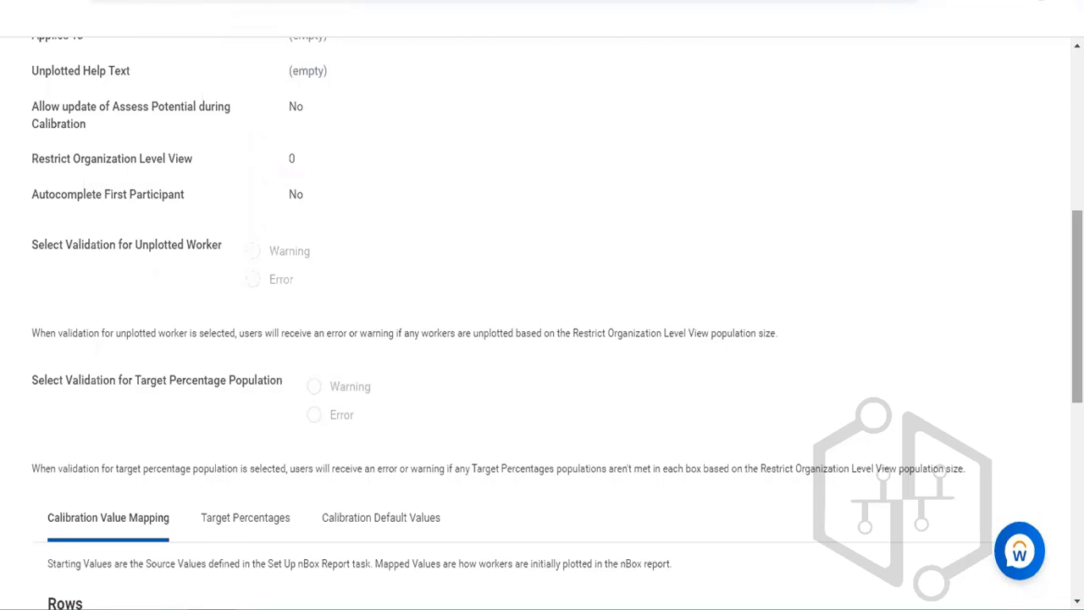
pyautogui.moveTo(1078, 306); pyautogui.dragTo(1078, 307)
# Step: Examine the calibration value mapping of the program, comparing starting and mapped values for the rows and the rating columns
pyautogui.scroll(-4, 451, 391)
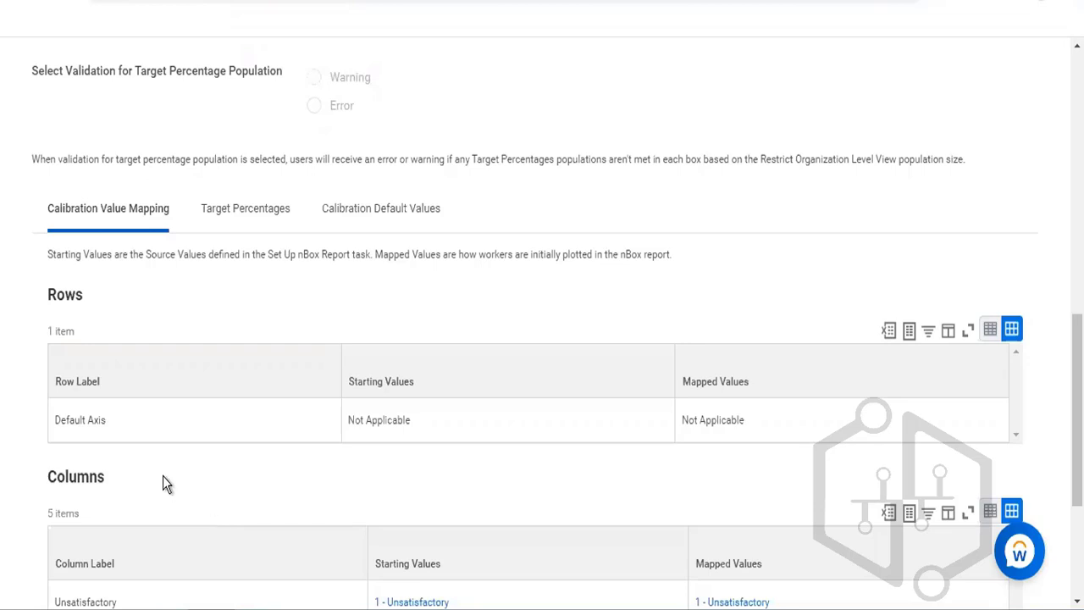
pyautogui.click(128, 437)
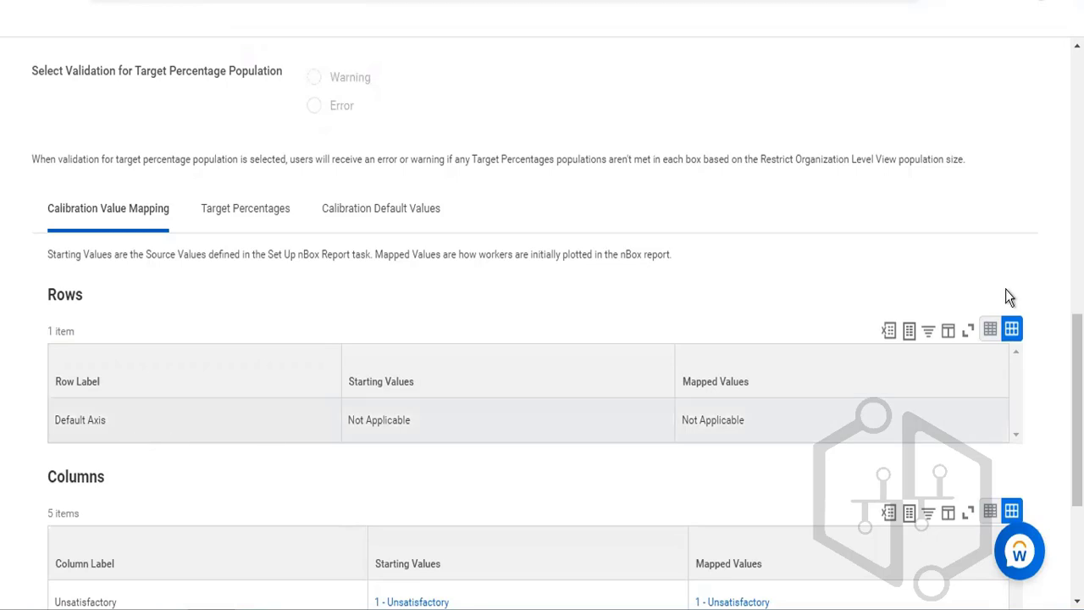
pyautogui.scroll(-2, 556, 321)
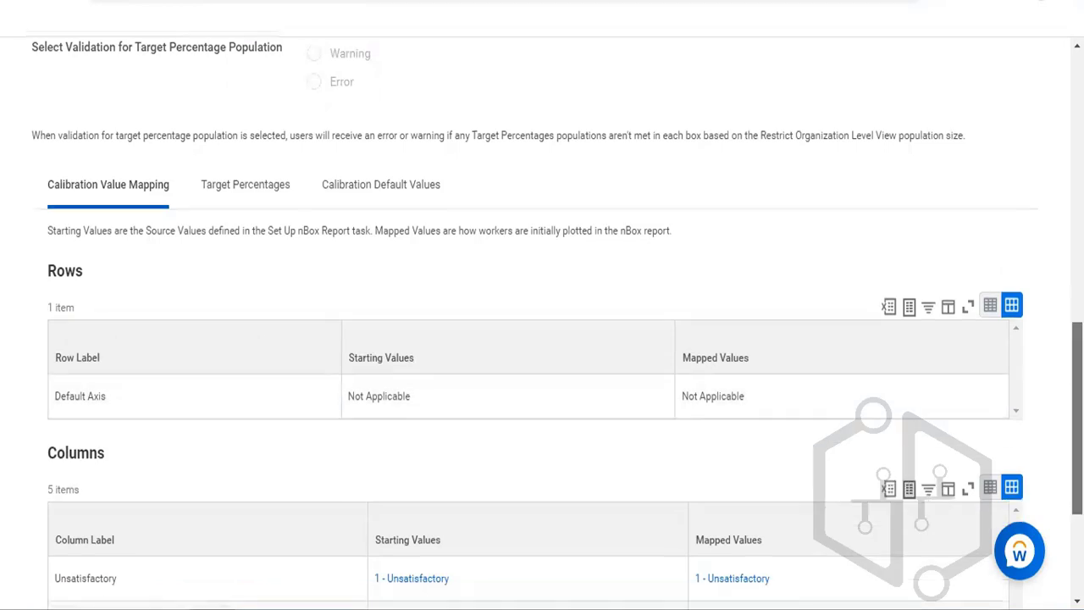
pyautogui.scroll(-1, 557, 320)
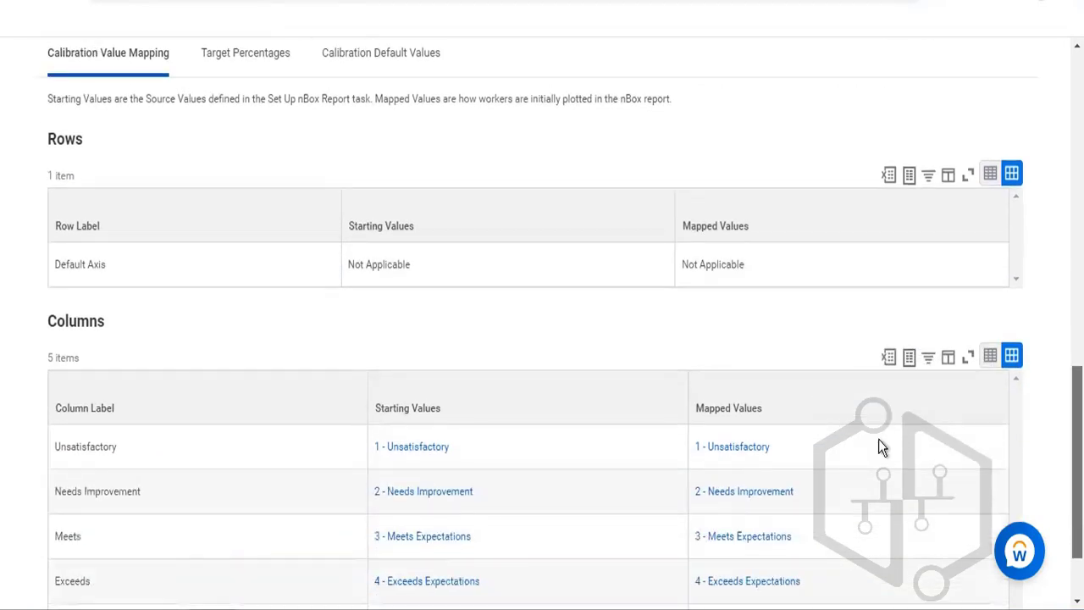
pyautogui.scroll(-2, 878, 439)
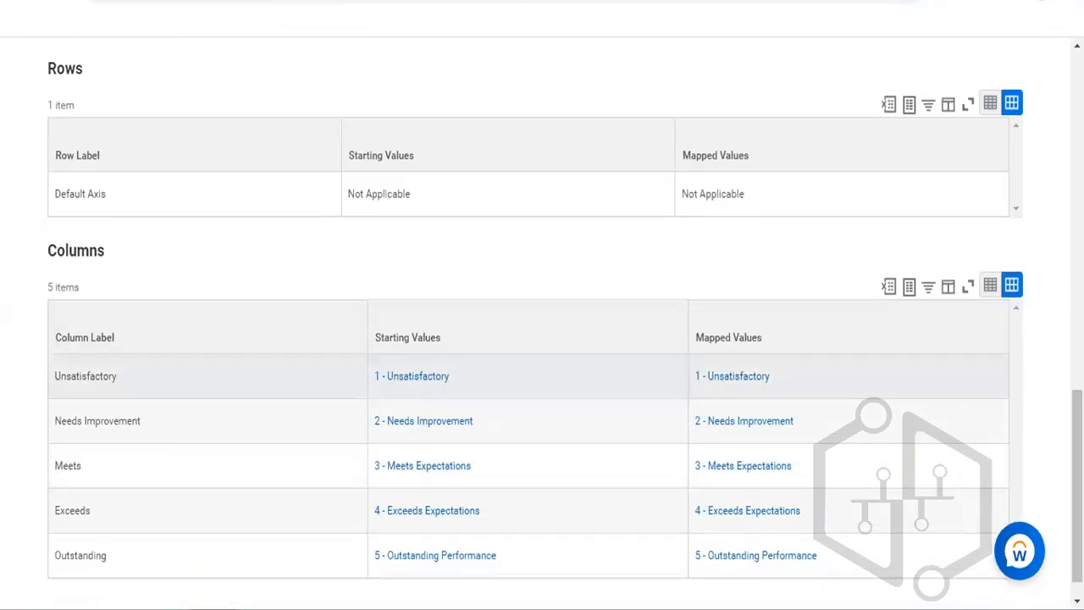
pyautogui.scroll(-1, 612, 424)
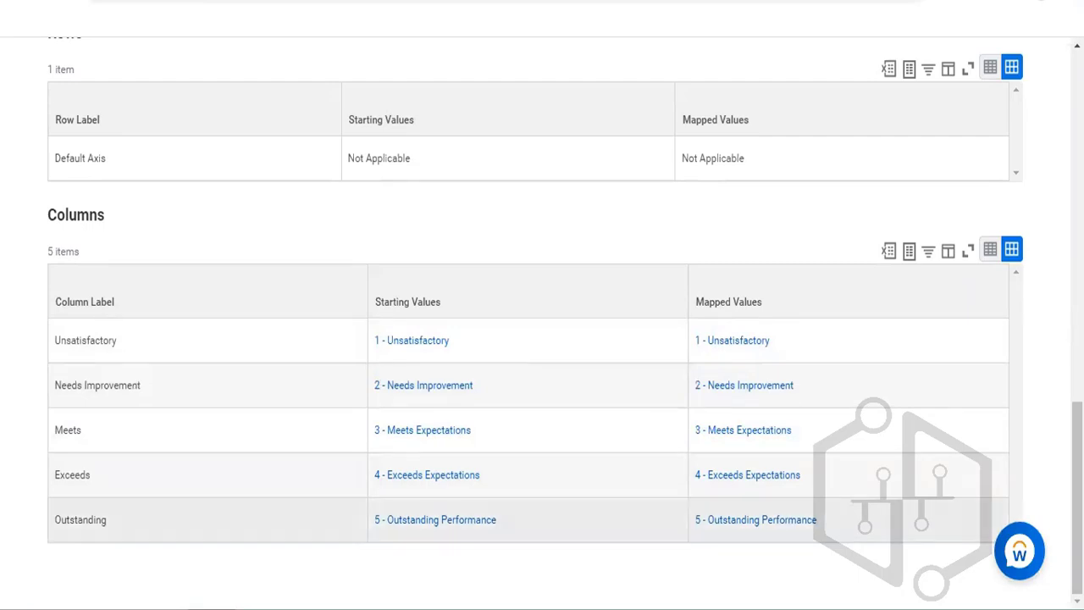
pyautogui.scroll(1, 566, 316)
pyautogui.scroll(2, 543, 322)
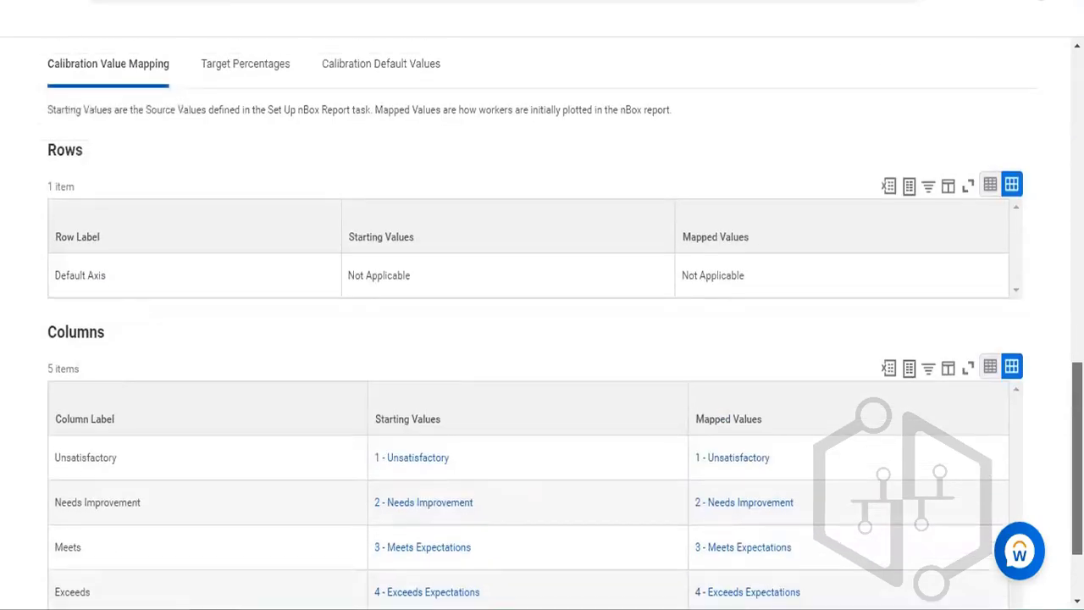
pyautogui.scroll(-2, 542, 322)
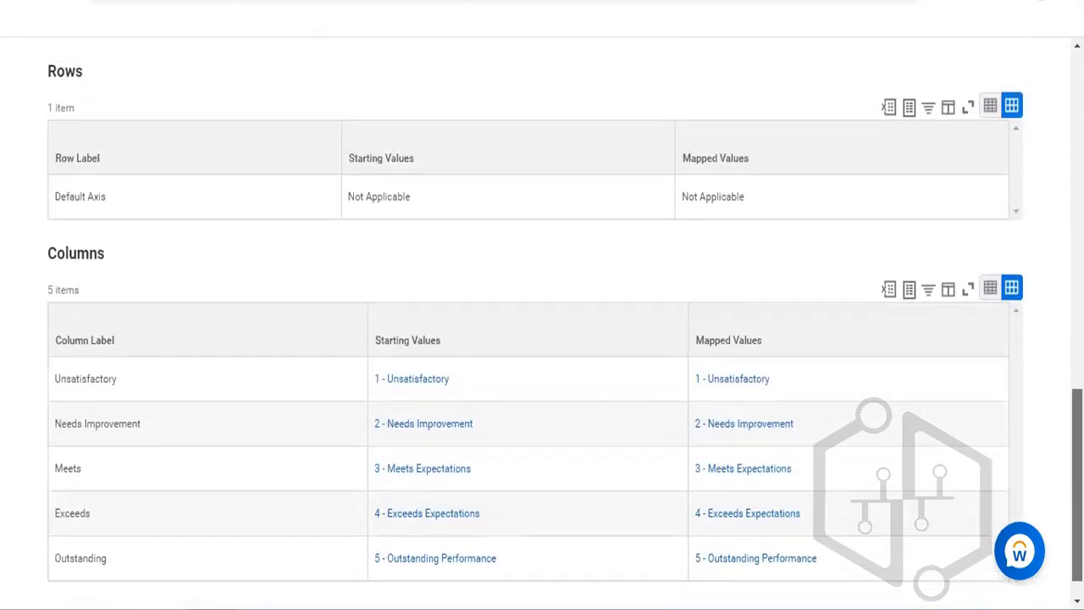
pyautogui.scroll(3, 542, 322)
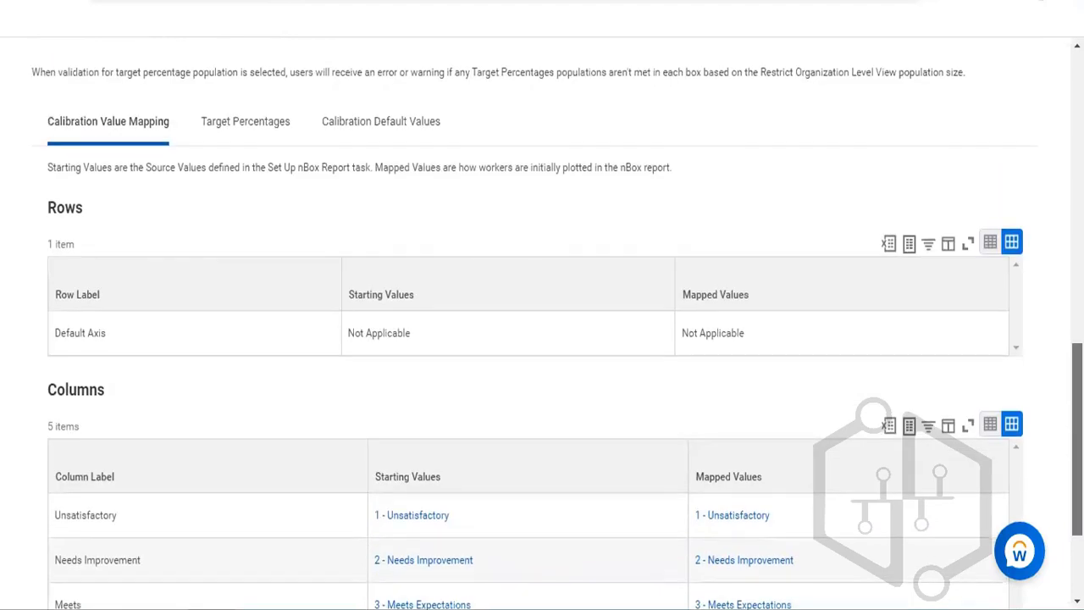
pyautogui.scroll(6, 502, 334)
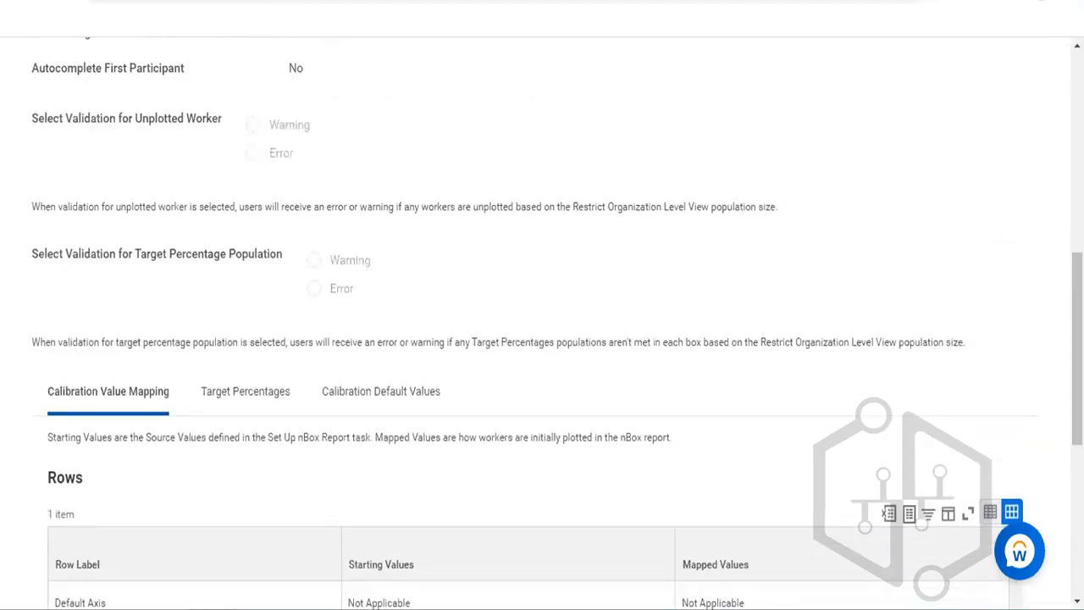